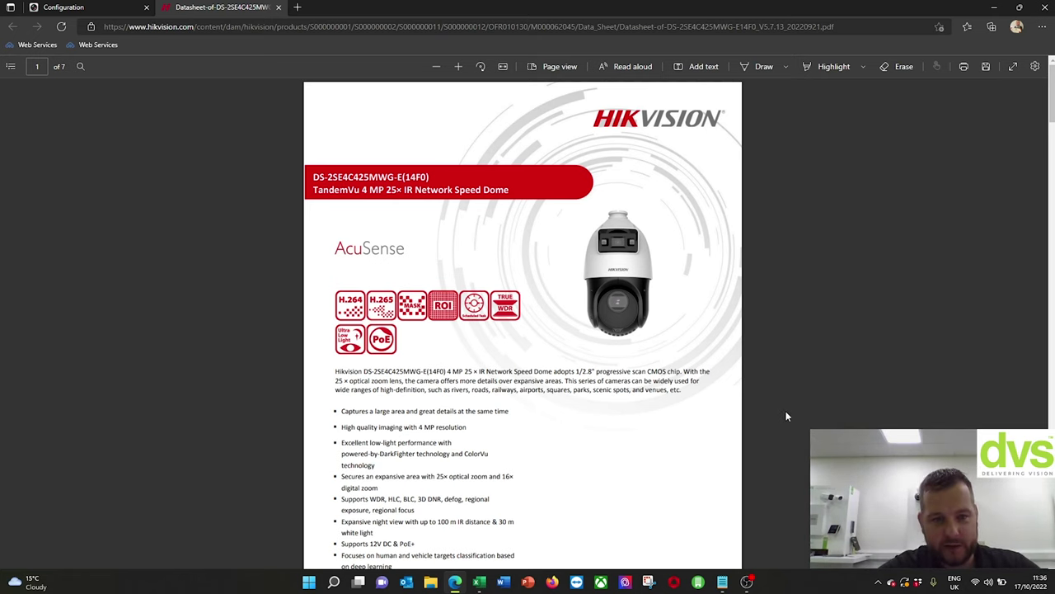
- Read down the datasheet's specification tables from page 1 to the General and DORI specs on page 4
scroll(761, 414, "down", 1)
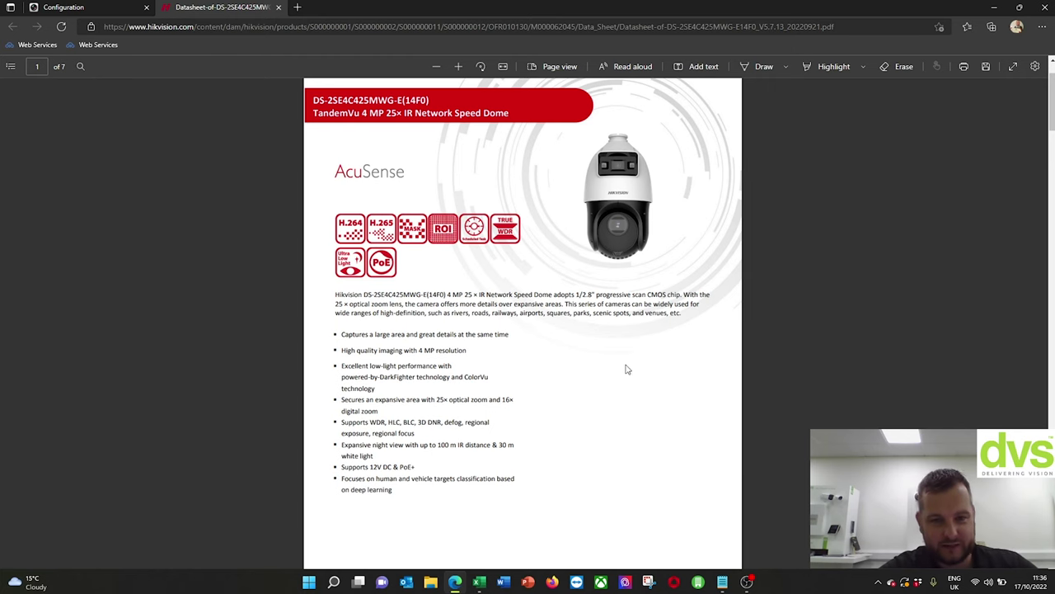
scroll(627, 369, "down", 3)
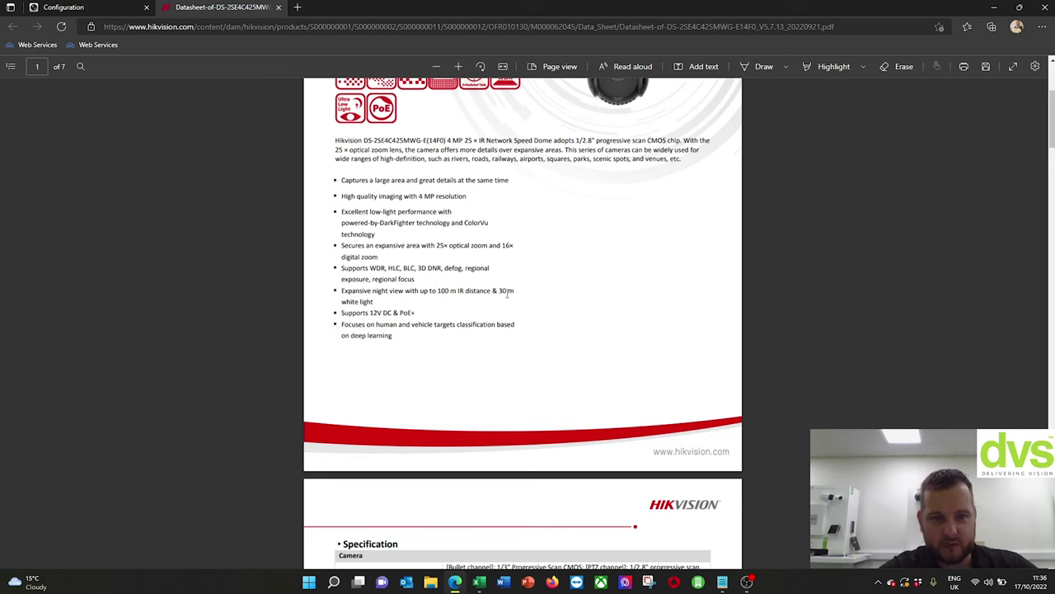
scroll(509, 295, "down", 2)
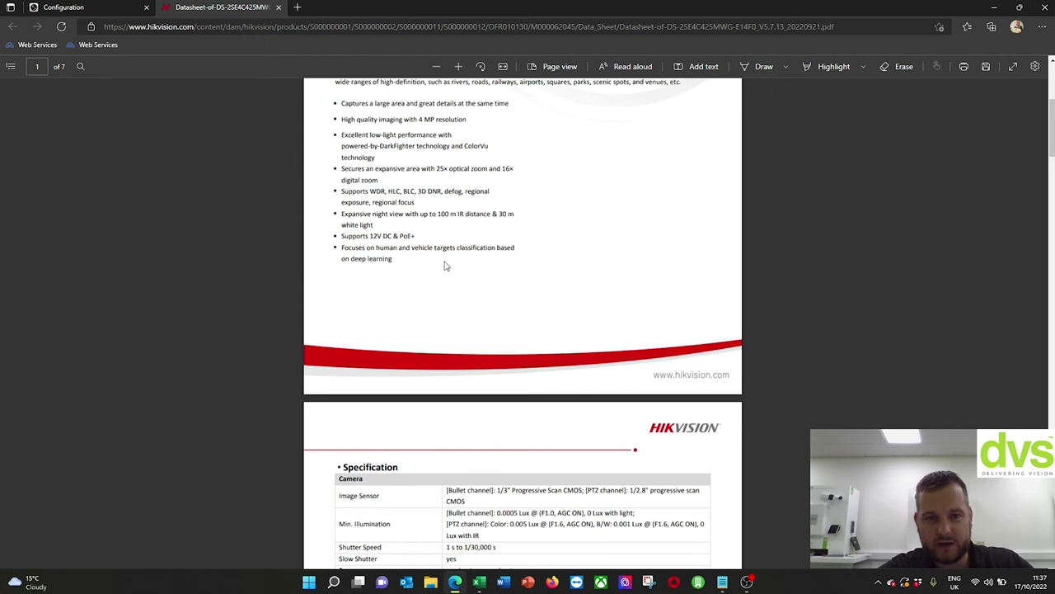
scroll(491, 335, "down", 3)
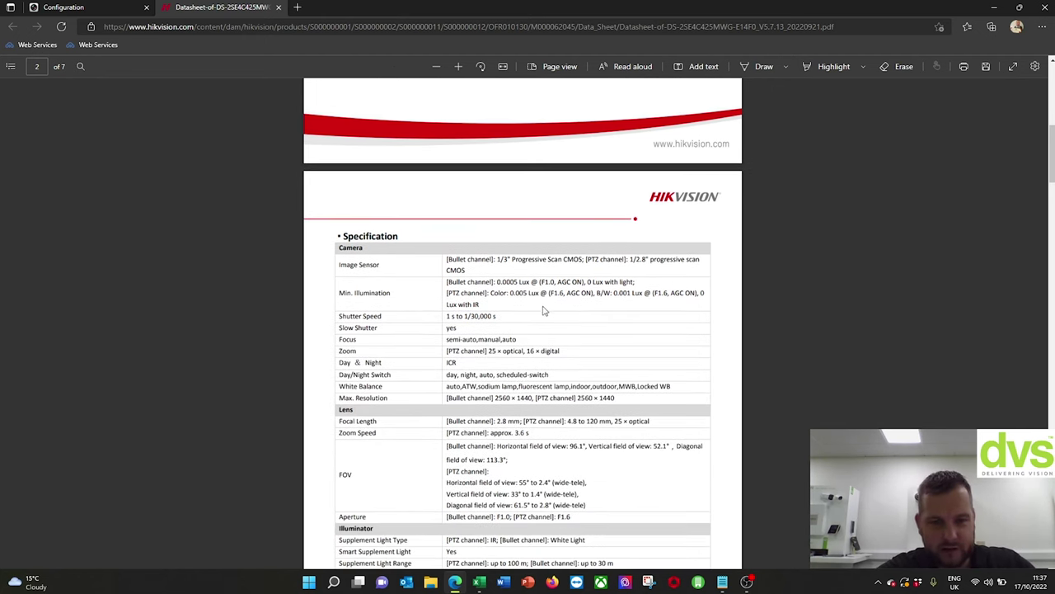
scroll(530, 350, "down", 1)
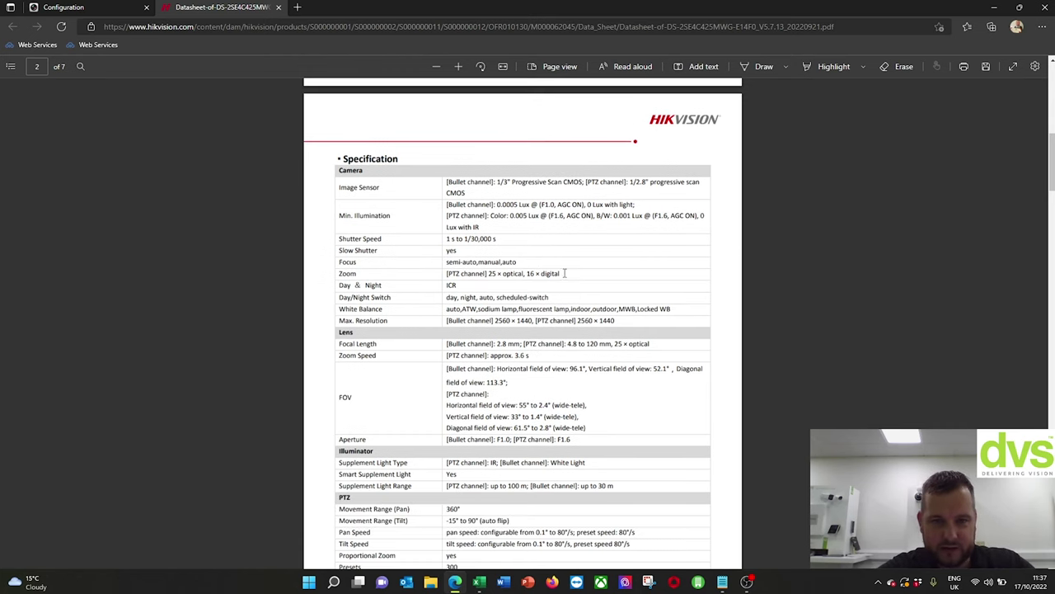
scroll(511, 355, "down", 1)
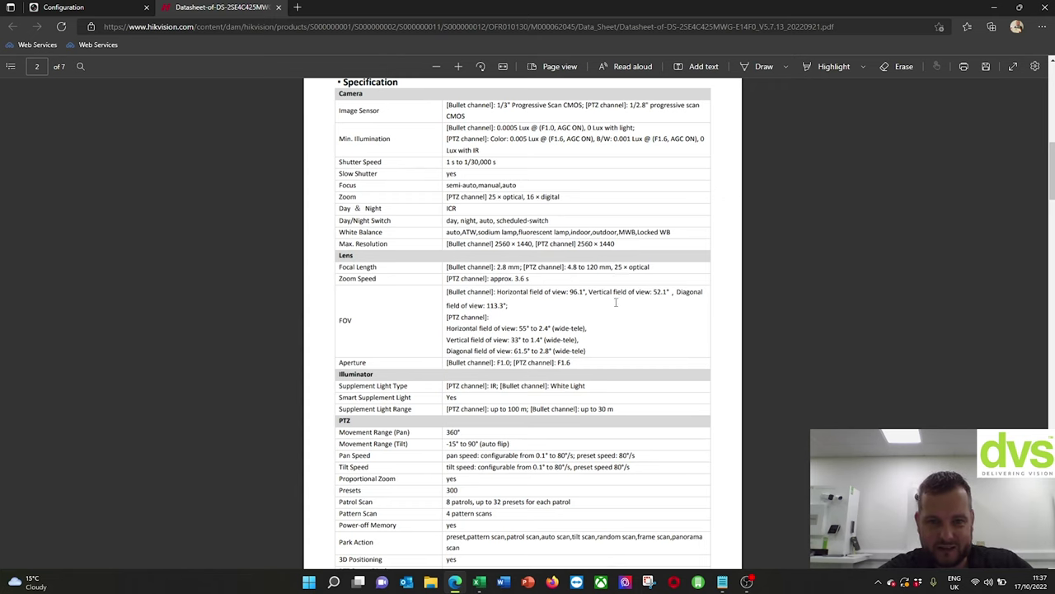
scroll(607, 312, "down", 2)
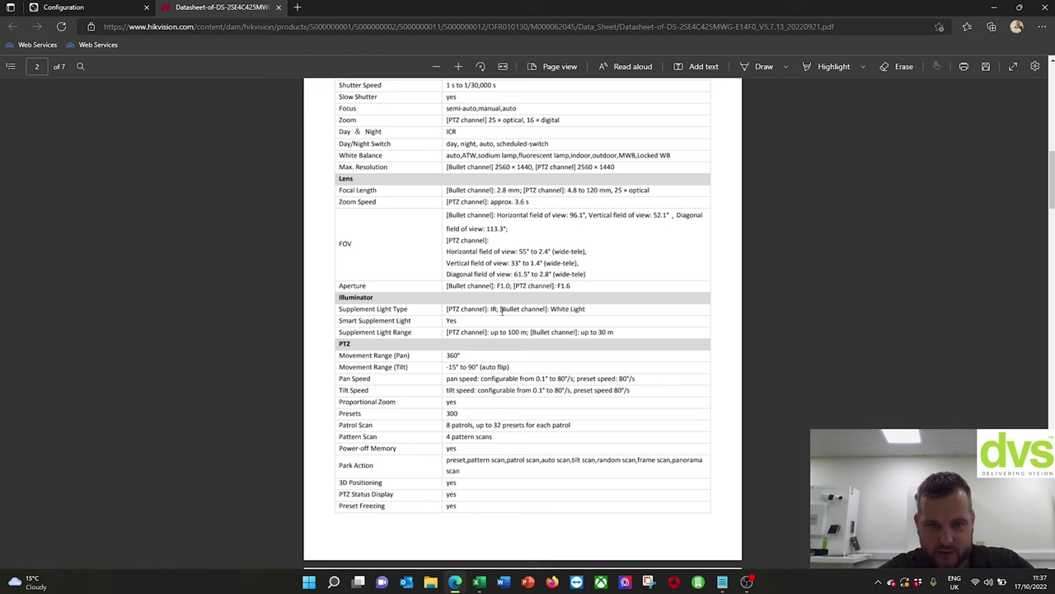
scroll(502, 310, "down", 2)
scroll(580, 297, "down", 4)
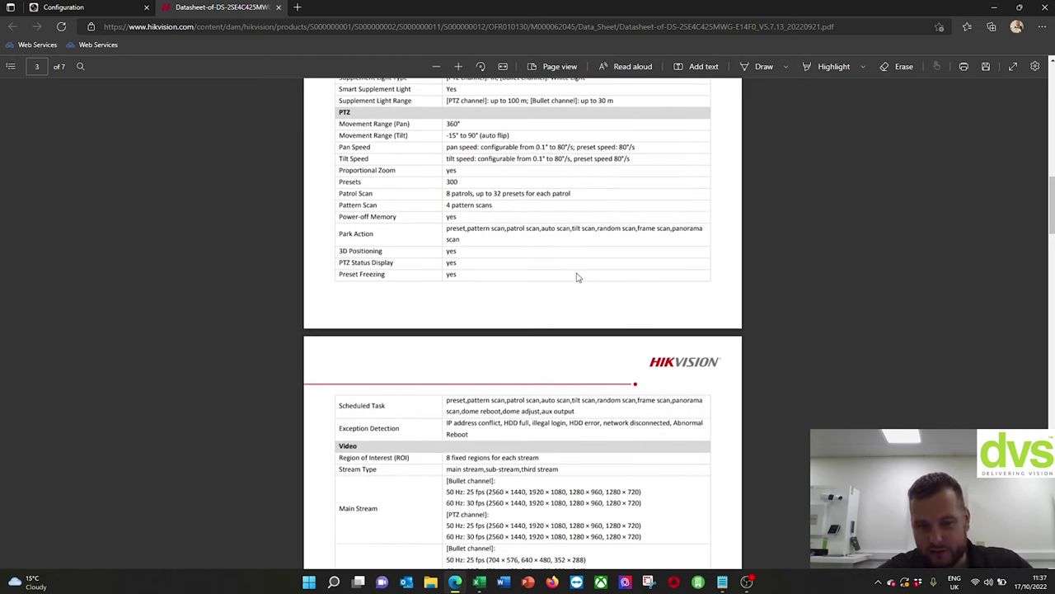
scroll(577, 278, "down", 2)
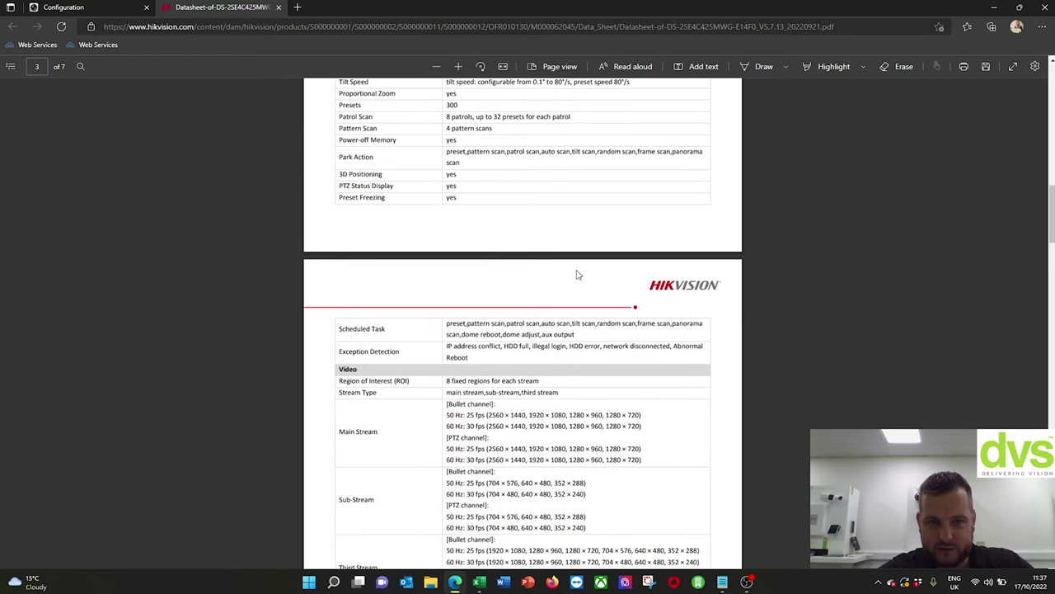
scroll(578, 275, "down", 4)
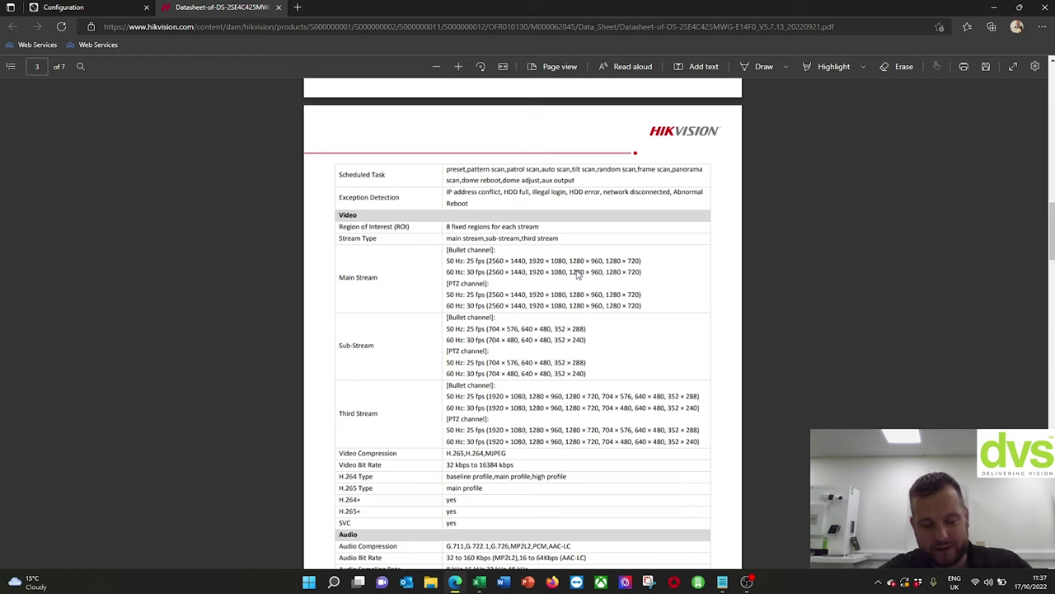
scroll(578, 274, "down", 8)
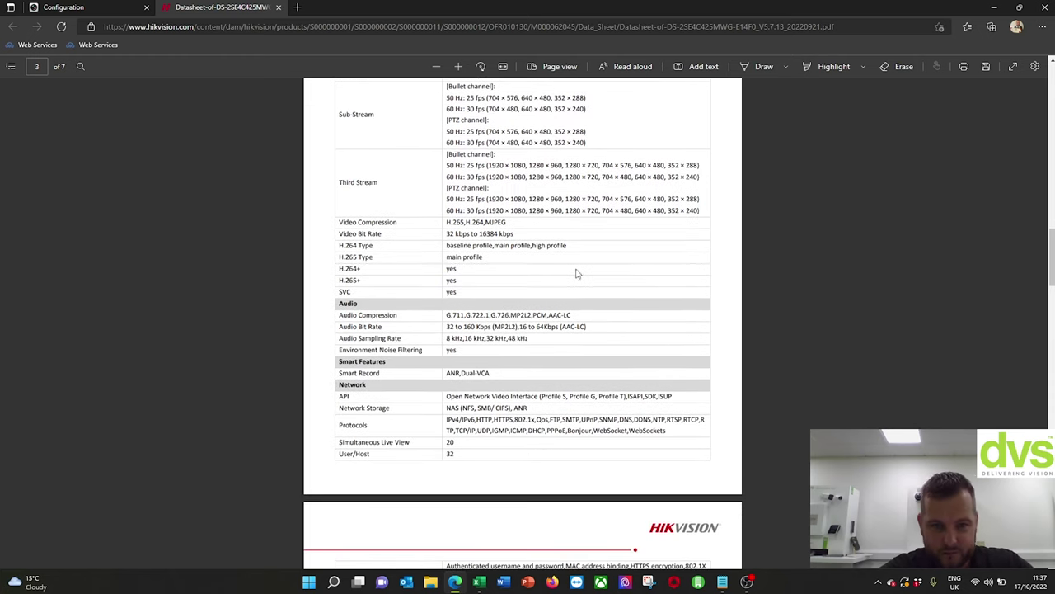
scroll(577, 272, "down", 2)
scroll(577, 268, "down", 2)
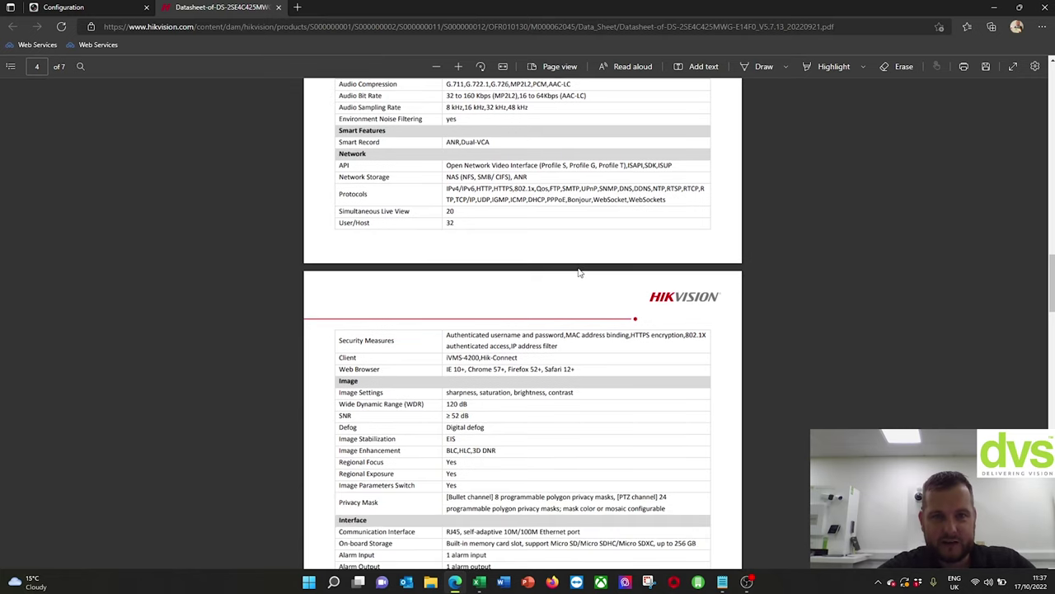
scroll(580, 272, "down", 6)
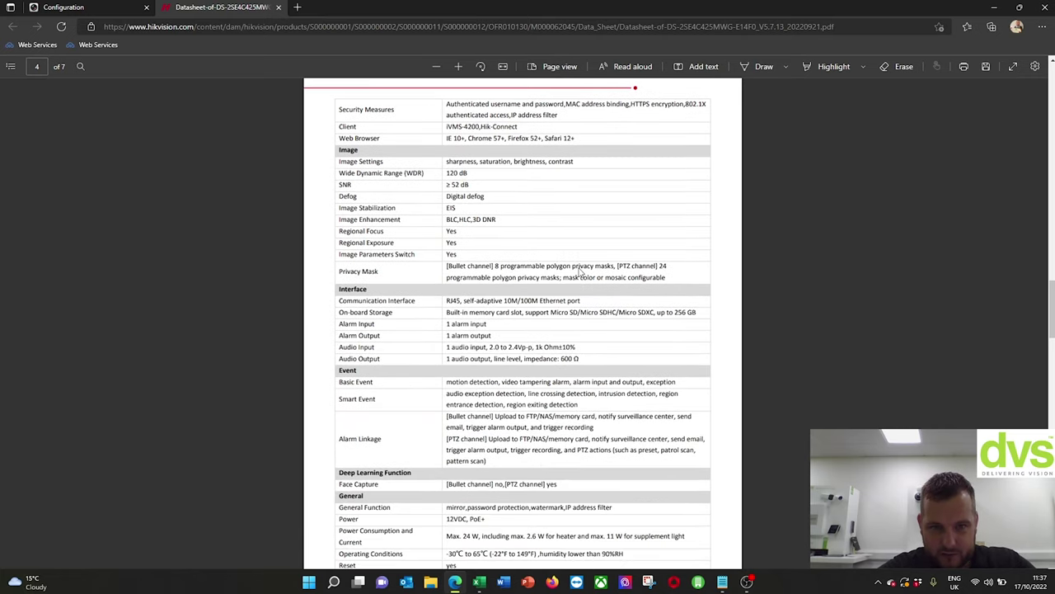
scroll(581, 272, "down", 4)
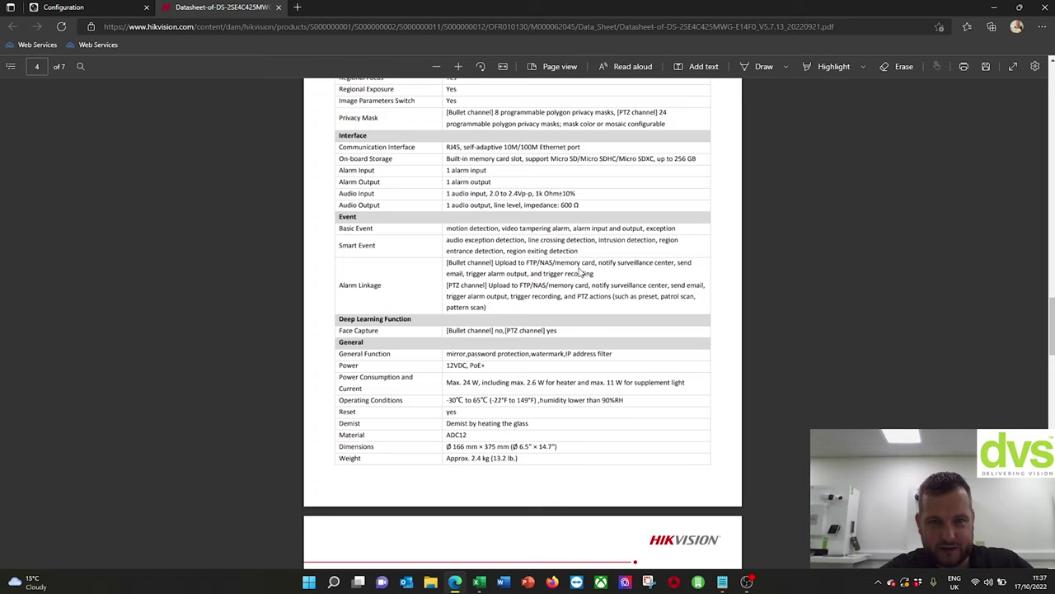
scroll(579, 272, "down", 4)
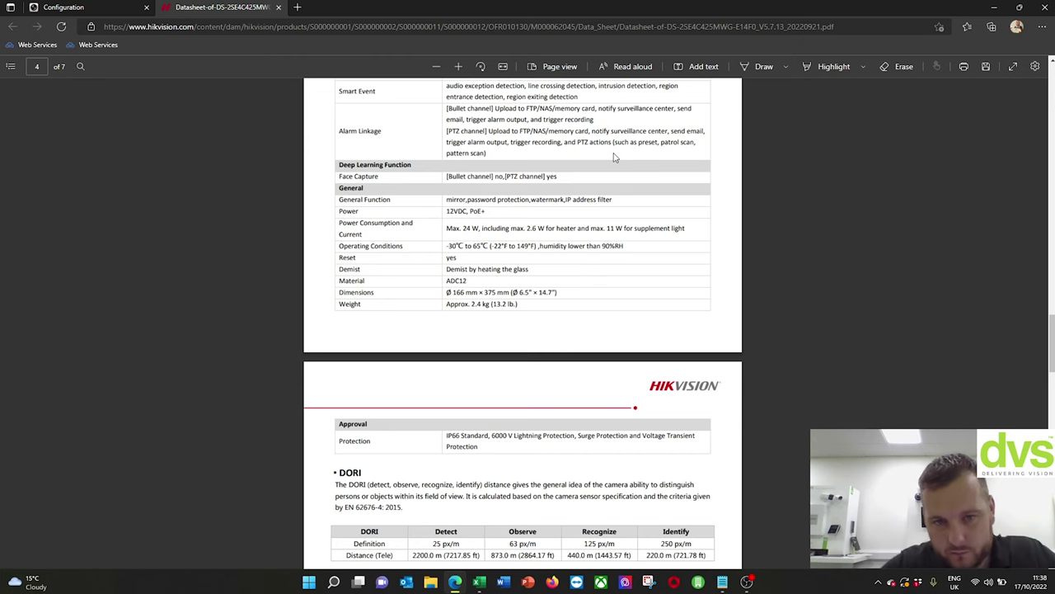
- Scroll through the DORI and Dimension pages 5–6 of the datasheet, then scroll back up
scroll(509, 287, "down", 4)
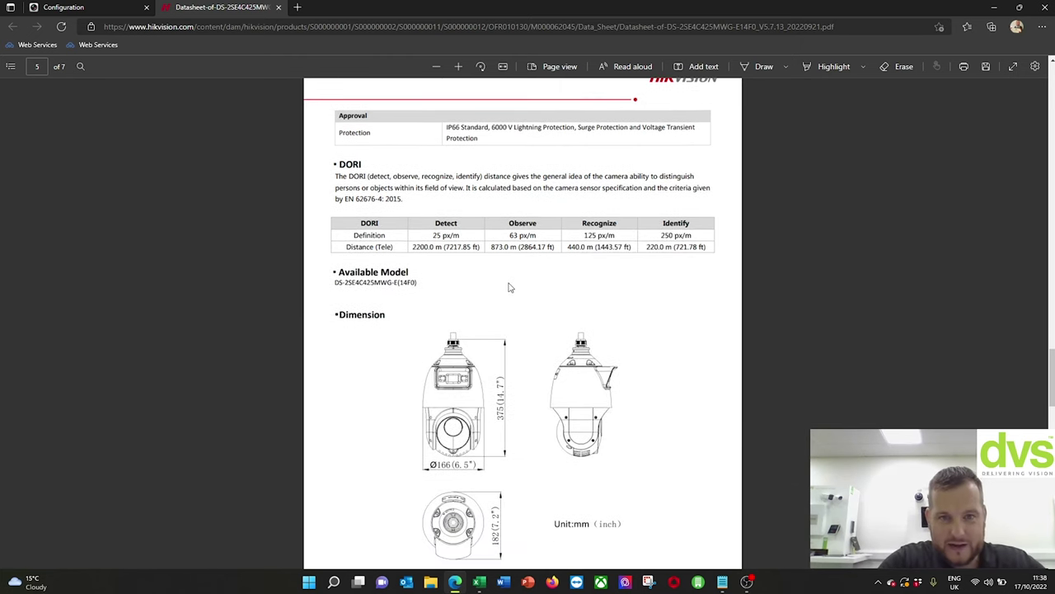
scroll(509, 287, "down", 1)
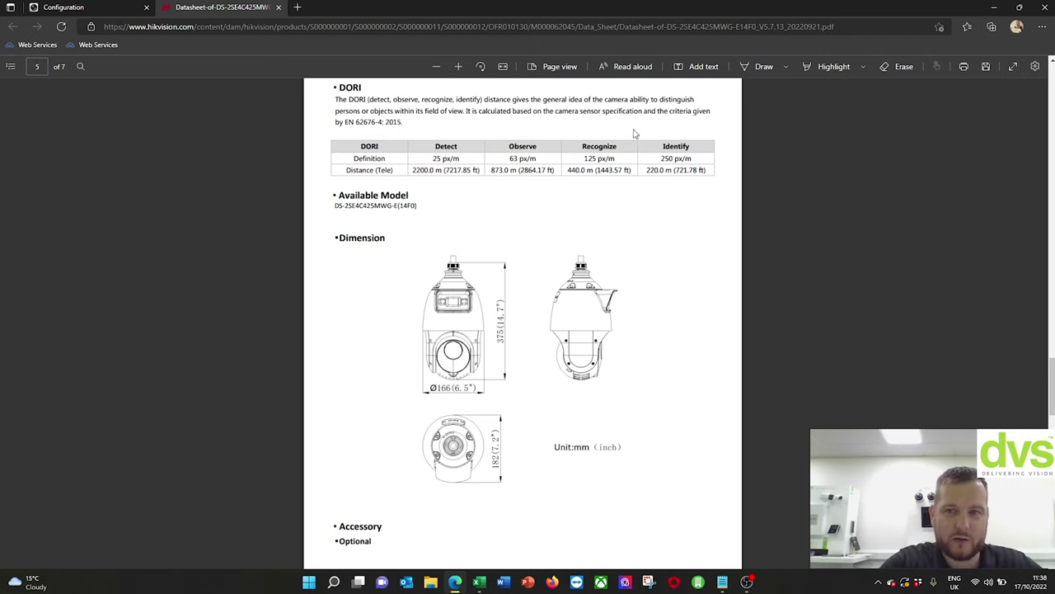
scroll(472, 281, "down", 1)
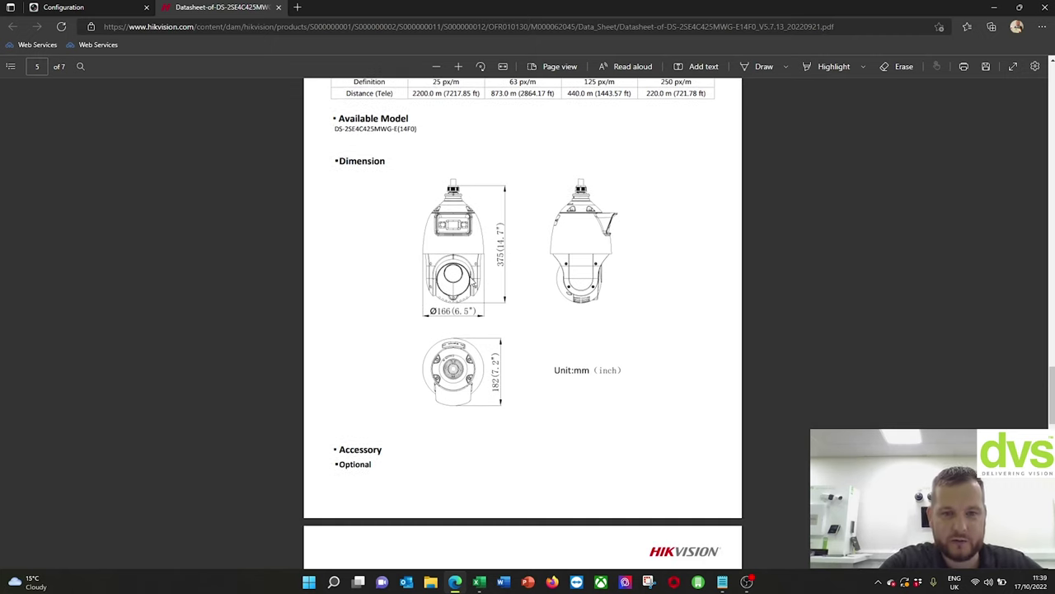
scroll(476, 282, "down", 1)
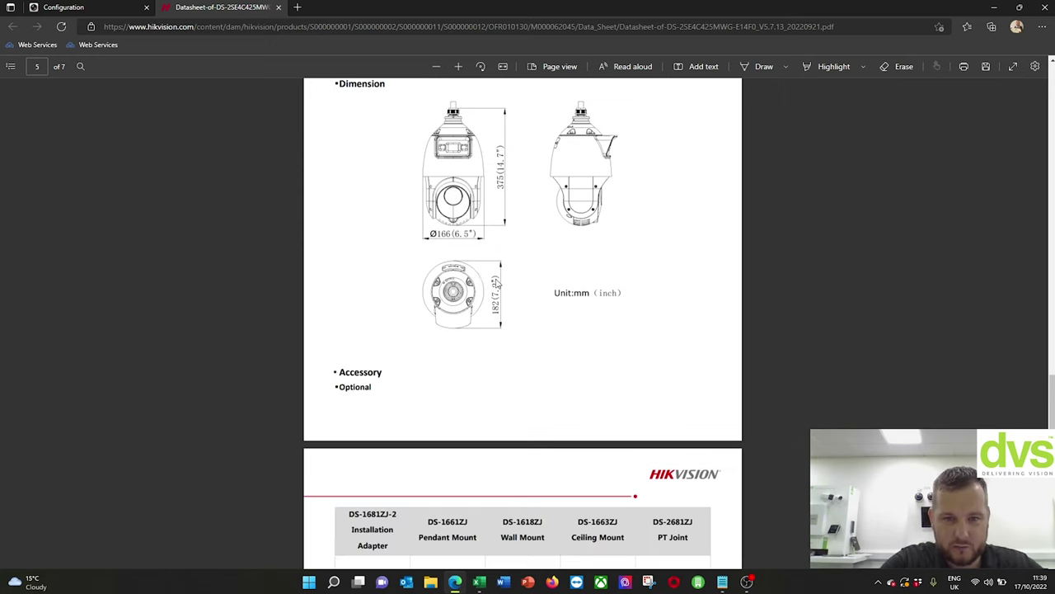
scroll(493, 289, "down", 5)
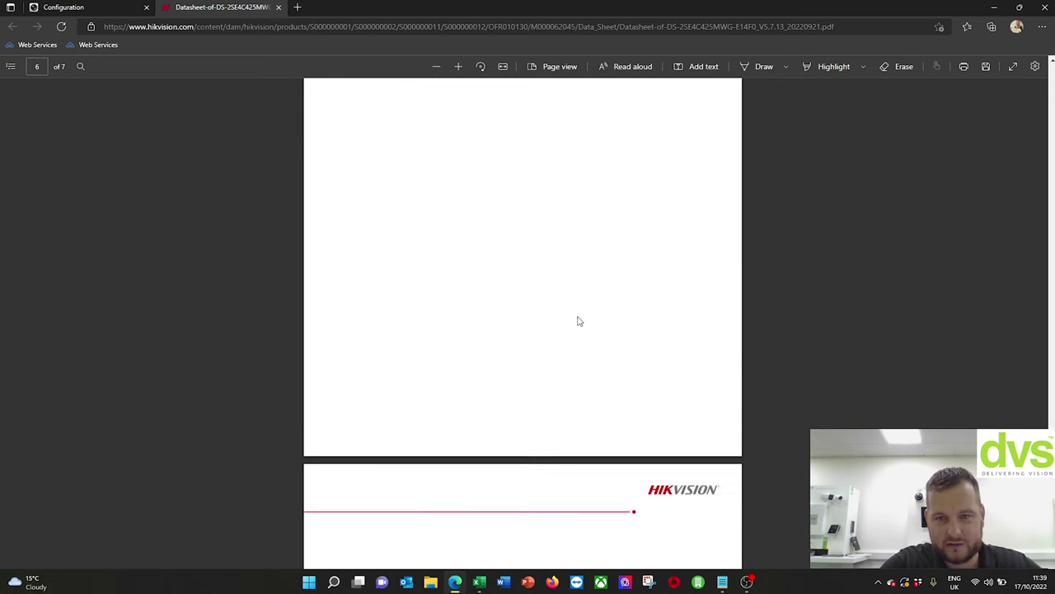
scroll(565, 332, "up", 12)
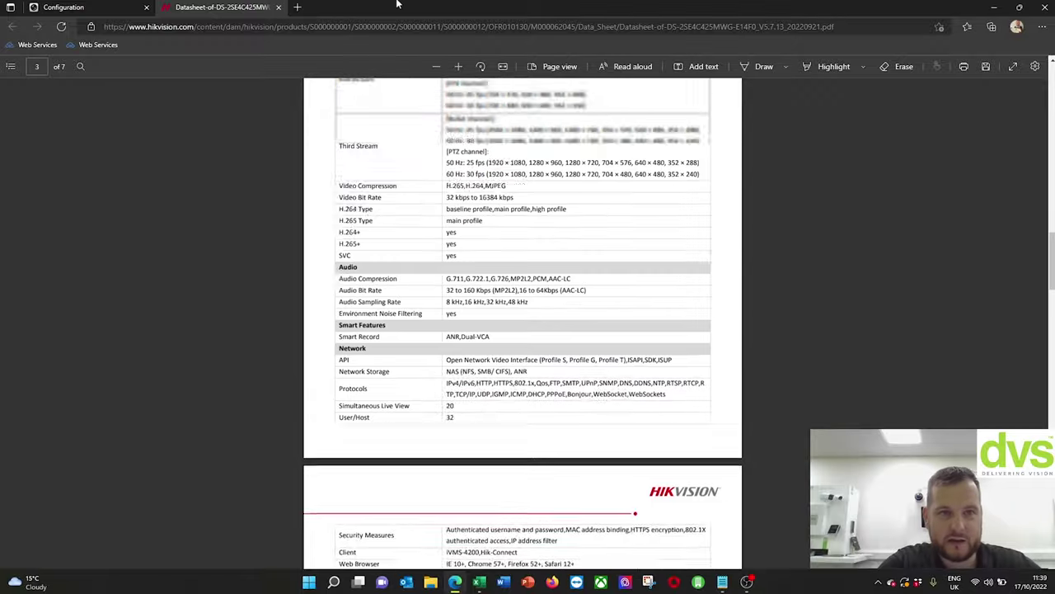
- Log out of the camera and reload the login page outside Internet Explorer mode
left_click(109, 6)
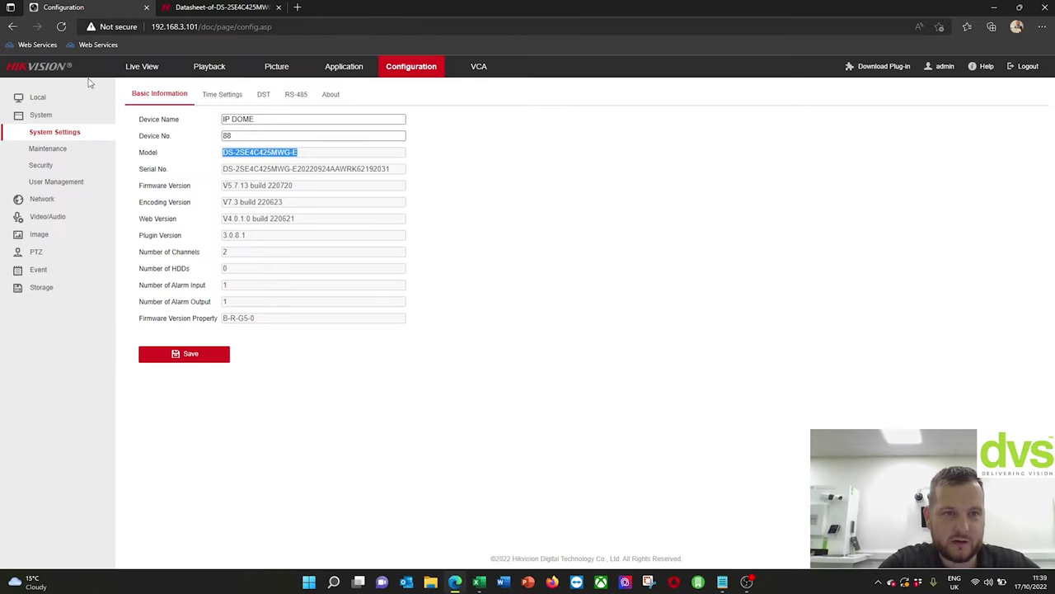
left_click(1006, 65)
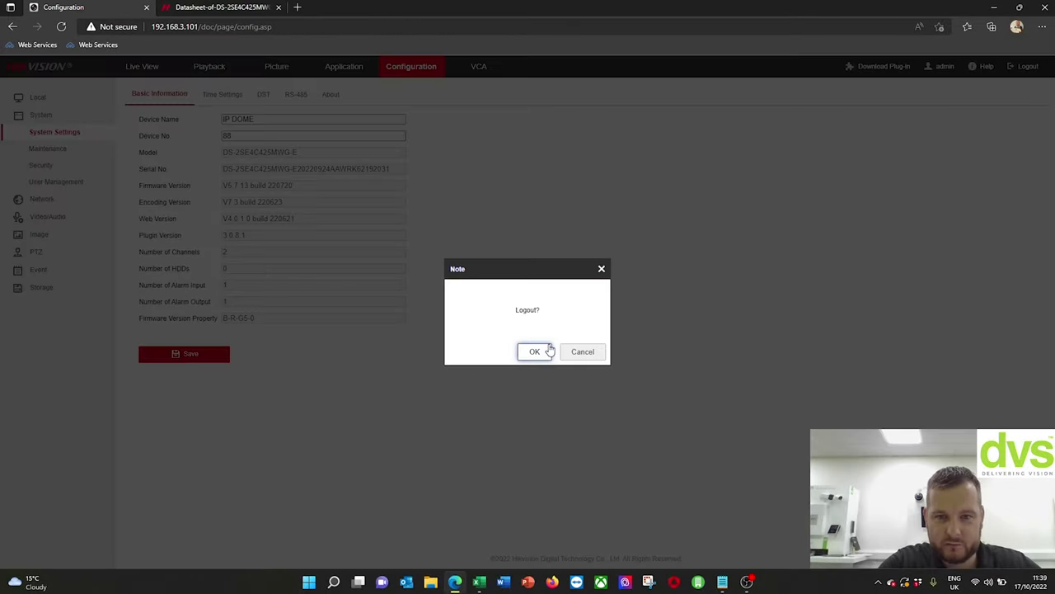
left_click(535, 351)
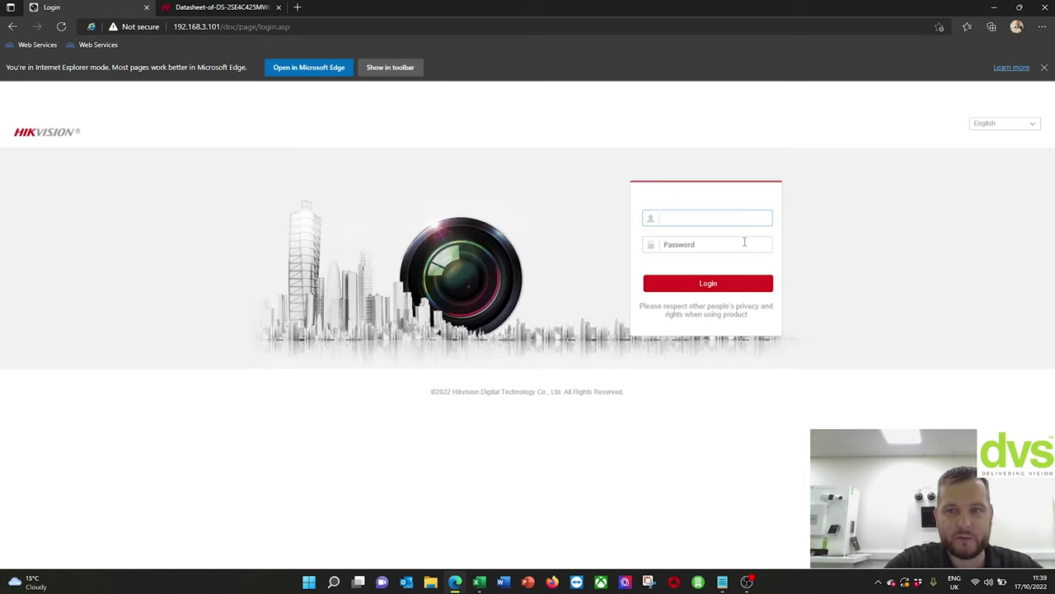
left_click(1043, 66)
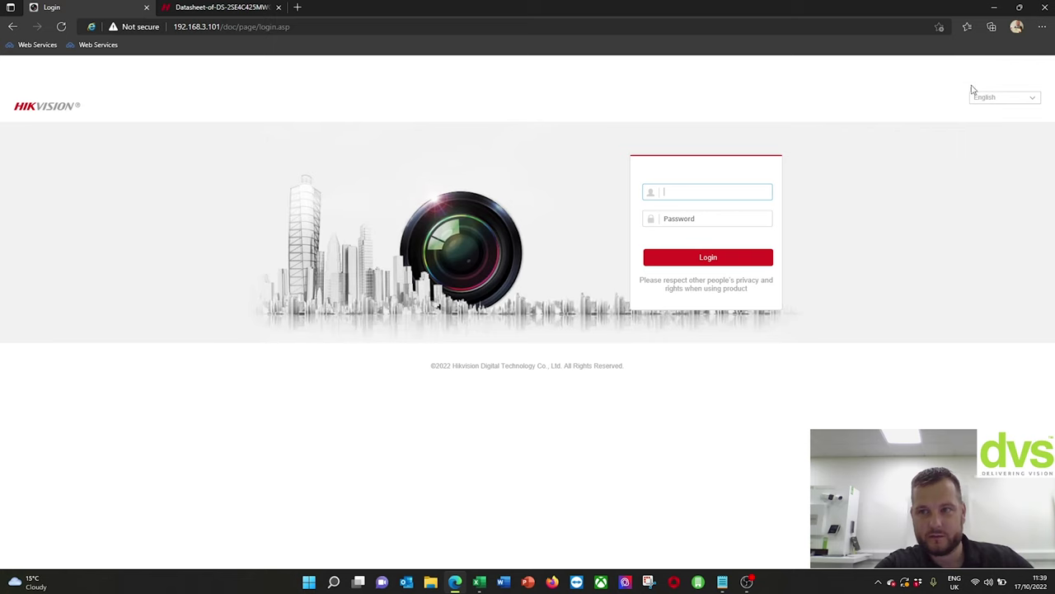
left_click(1042, 26)
left_click(918, 357)
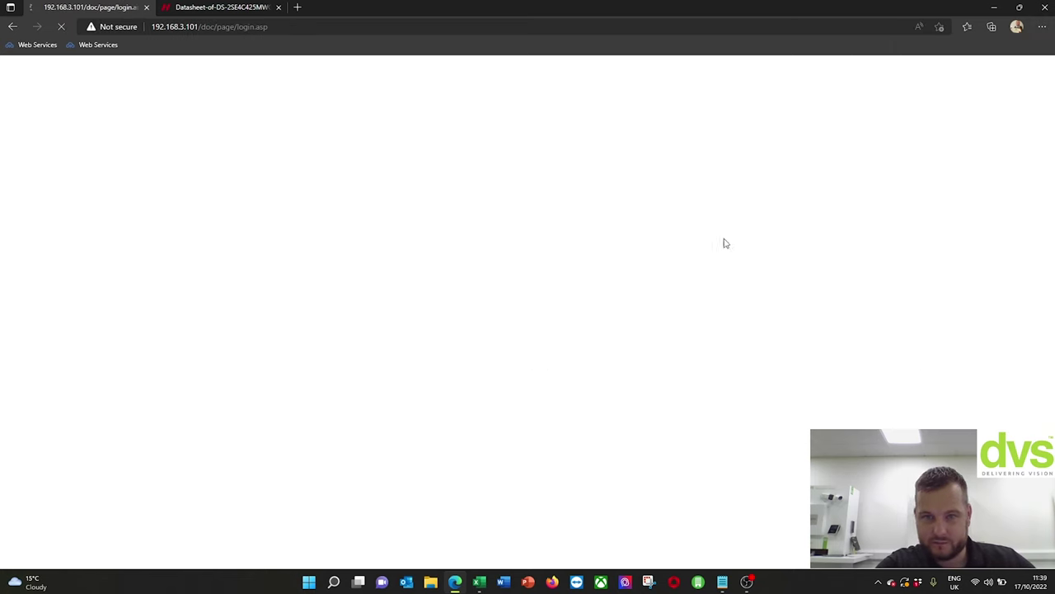
- Log in with username admin and the account password, submitting the credentials a second time
type("admin")
key("Tab")
type("x")
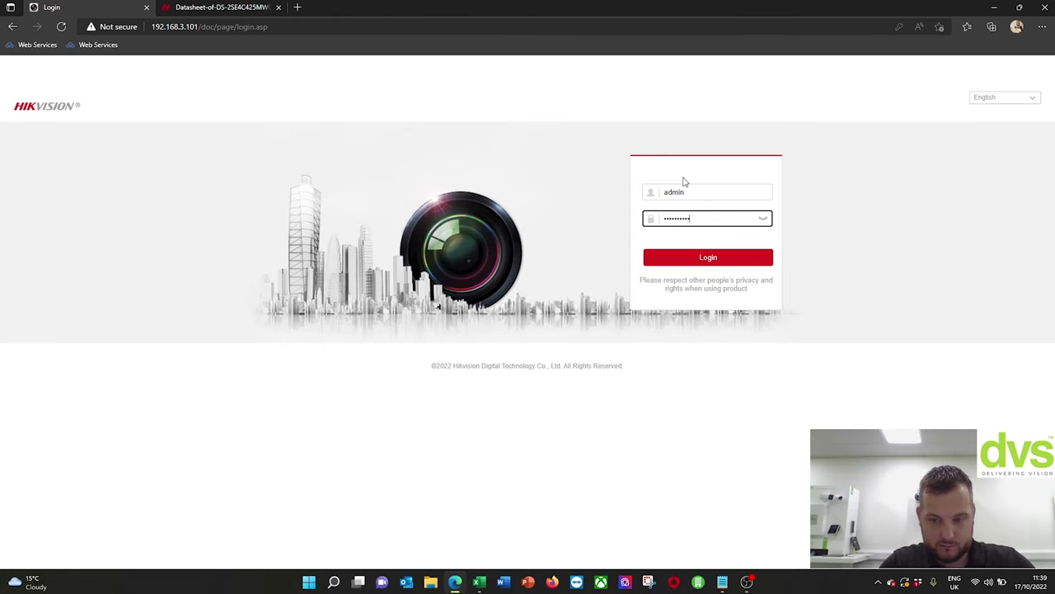
key("Return")
type("admin")
key("Tab")
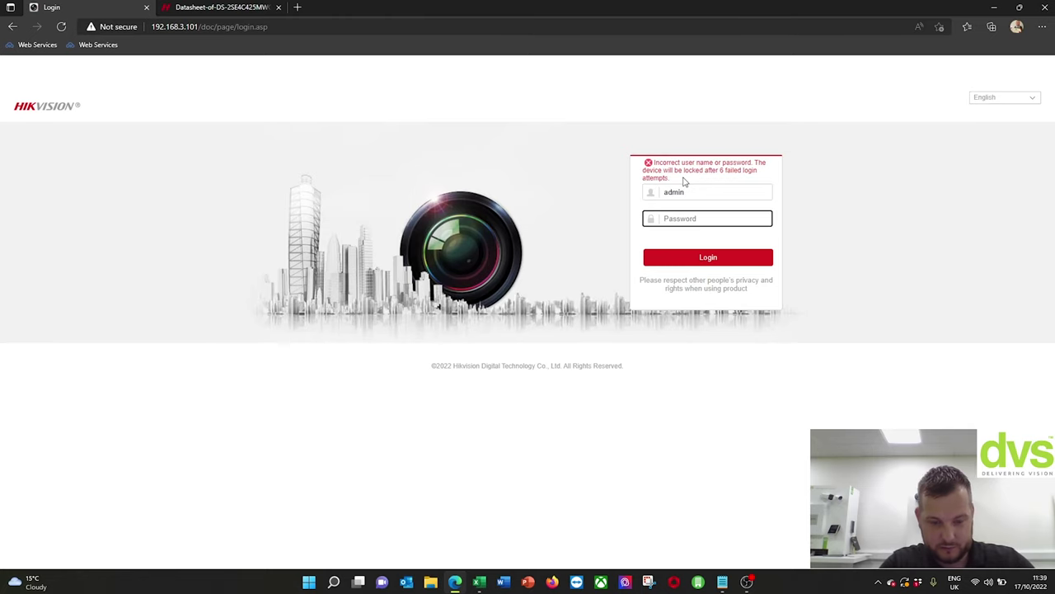
type("x")
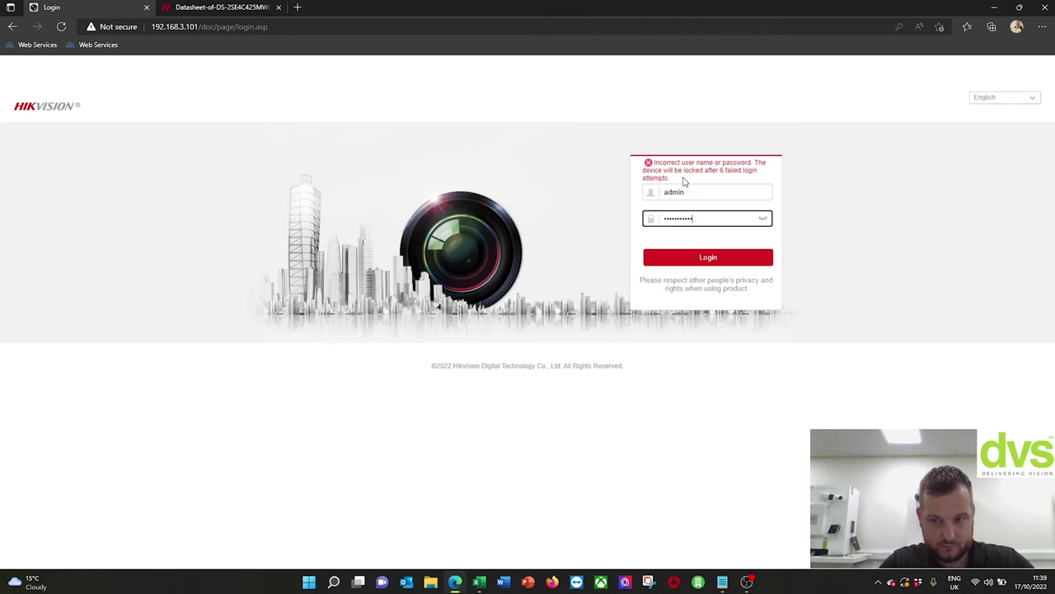
key("Return")
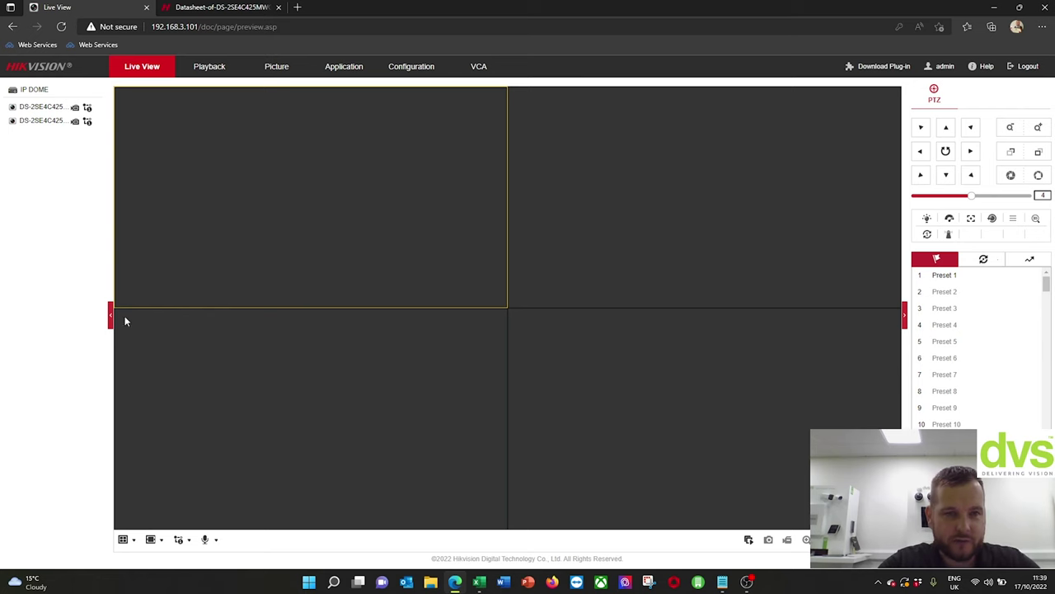
- Start all live views, pan the PTZ camera left, zoom in, then zoom back out to a wide view
left_click(749, 539)
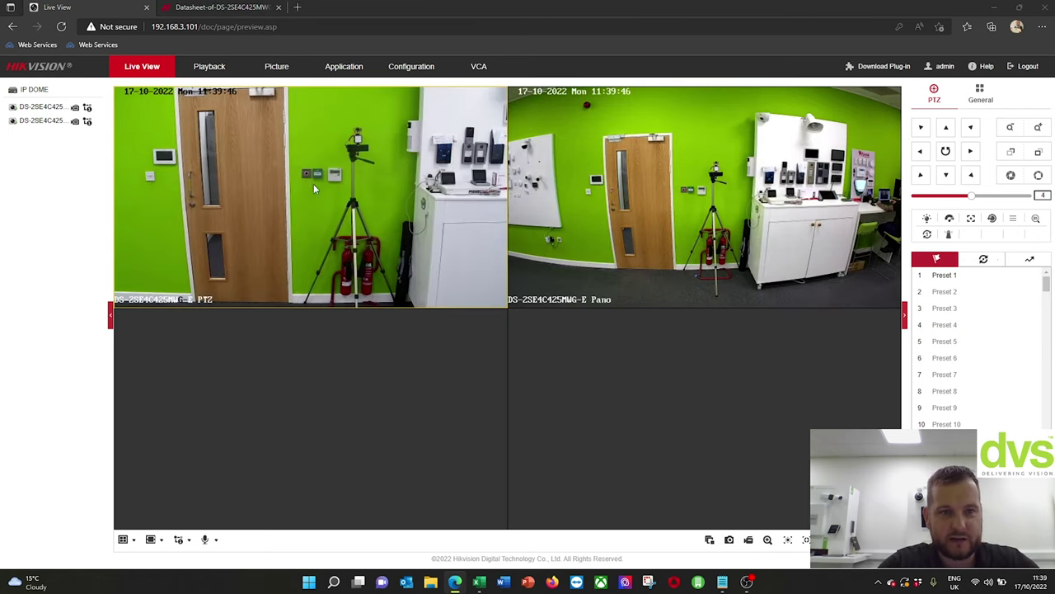
left_click(921, 151)
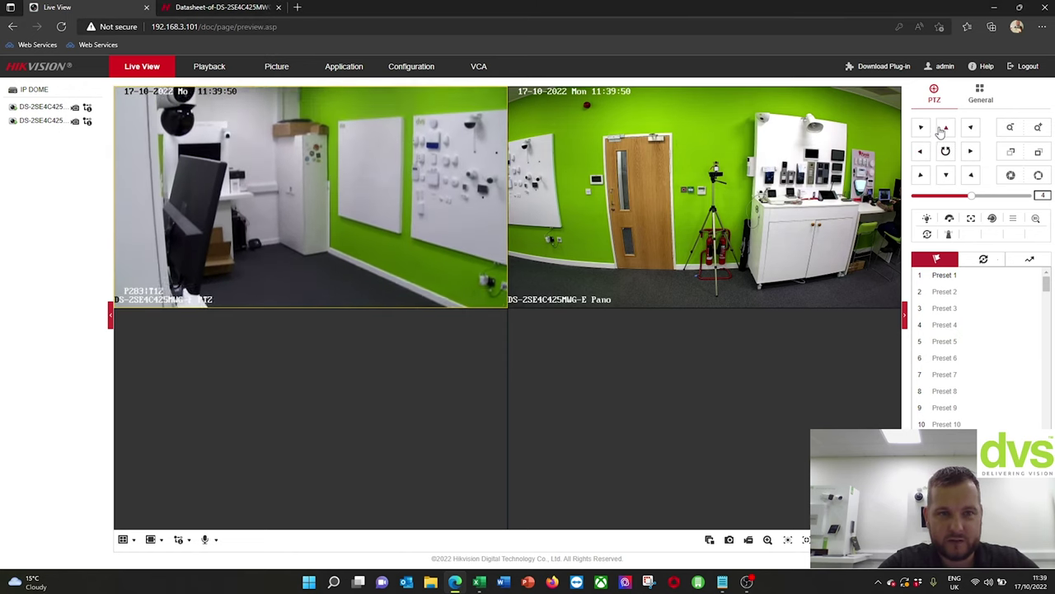
left_click(1038, 130)
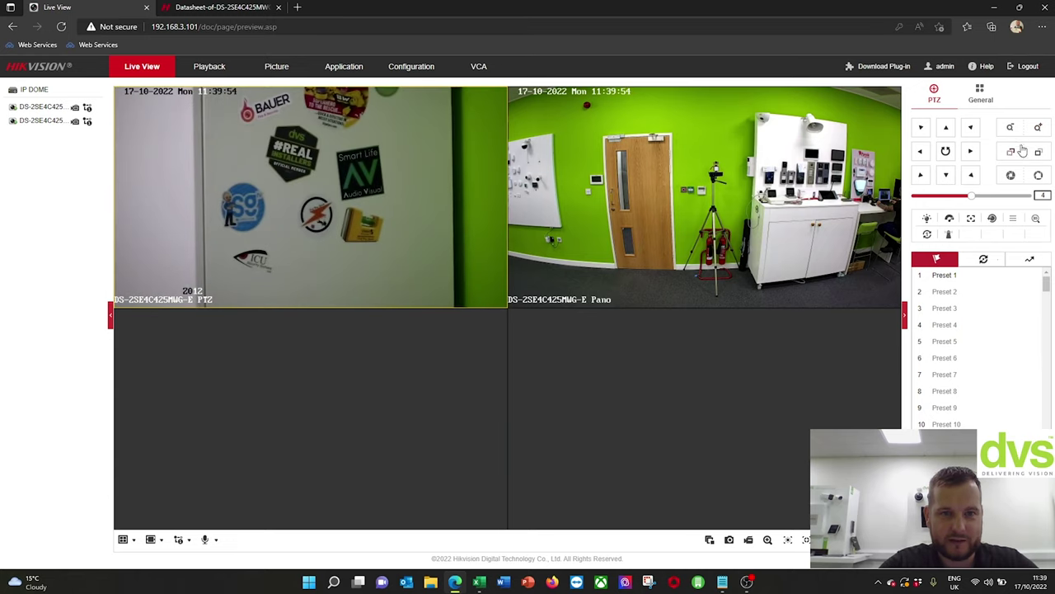
left_click(1012, 128)
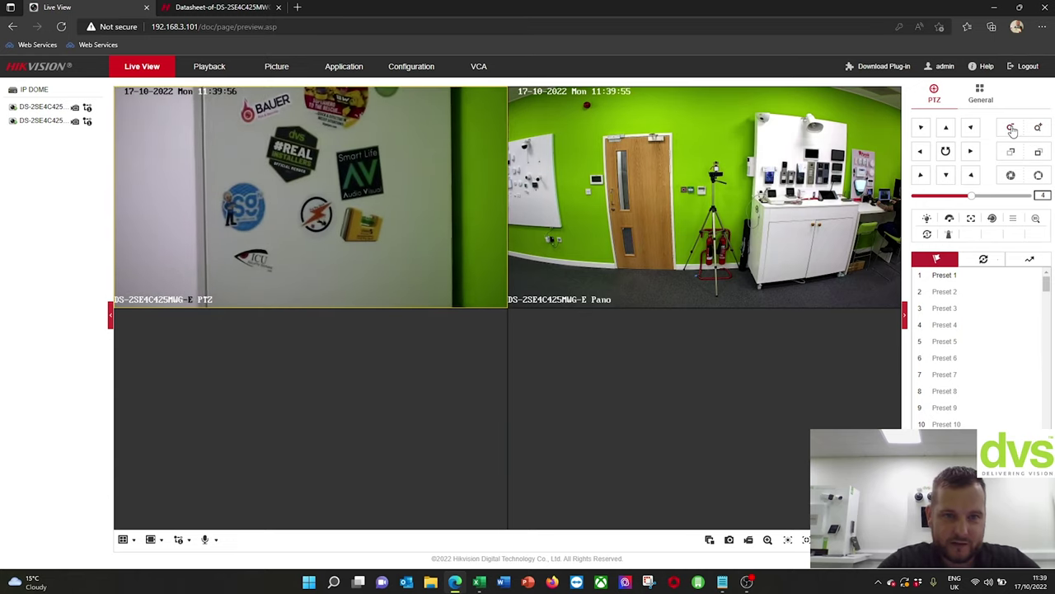
left_click(1012, 129)
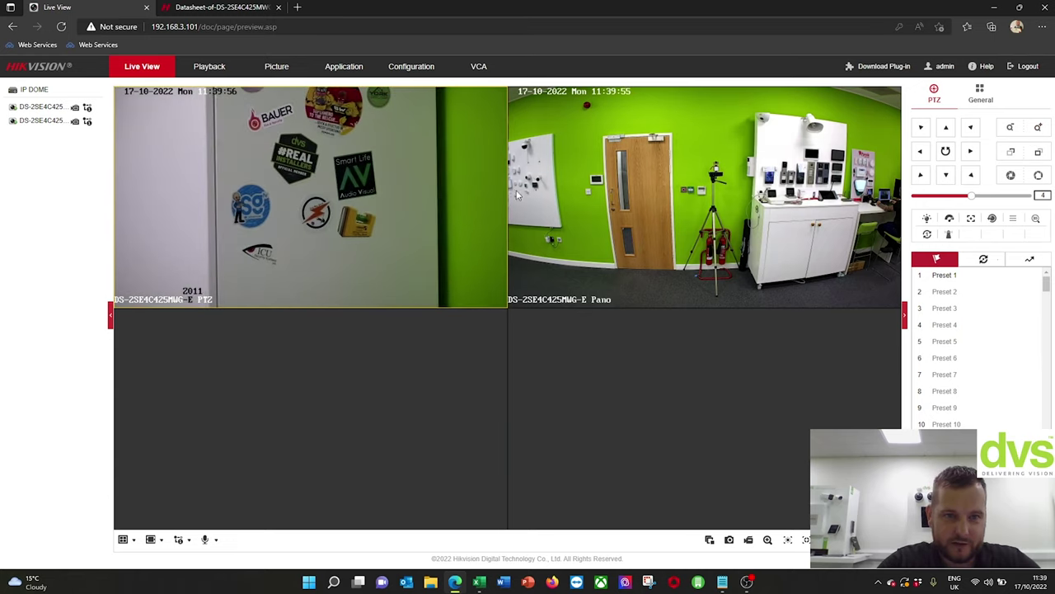
left_click(1013, 130)
left_click(1012, 129)
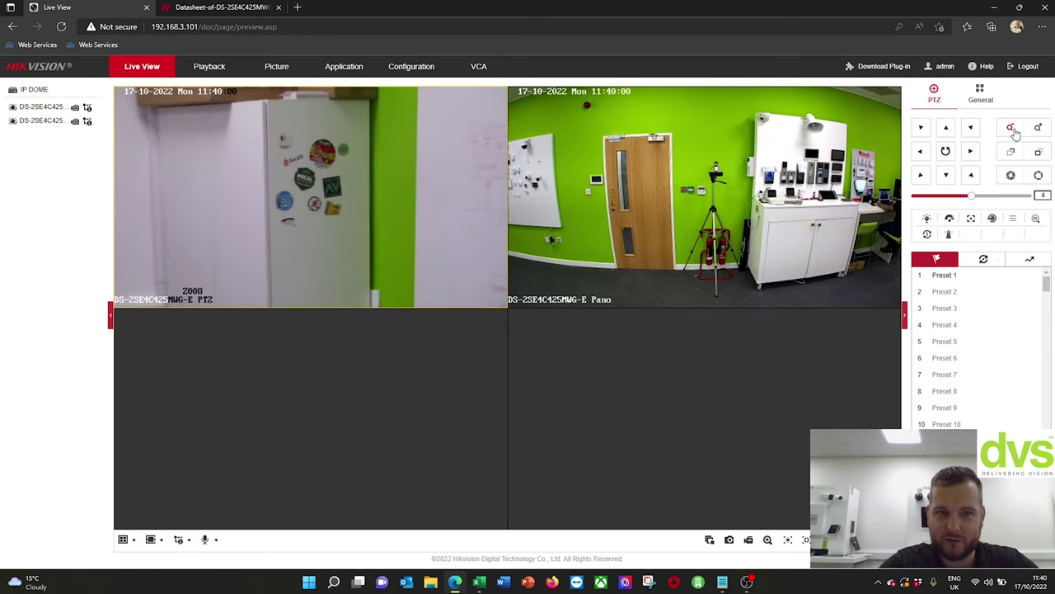
left_click(1014, 130)
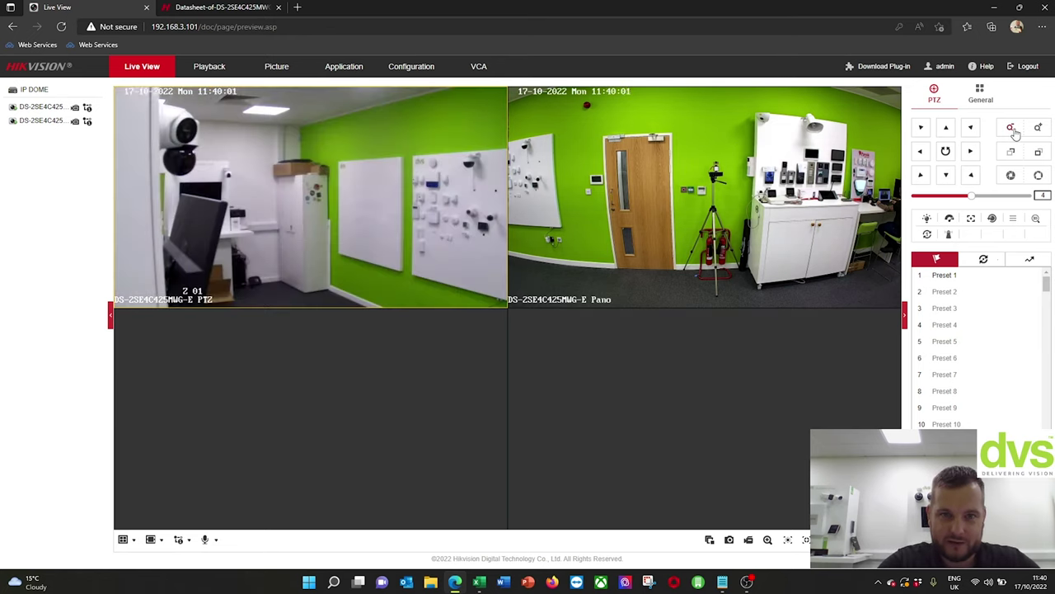
- Pan the PTZ camera right, then back left to the door, and select the Pano view
left_click(968, 153)
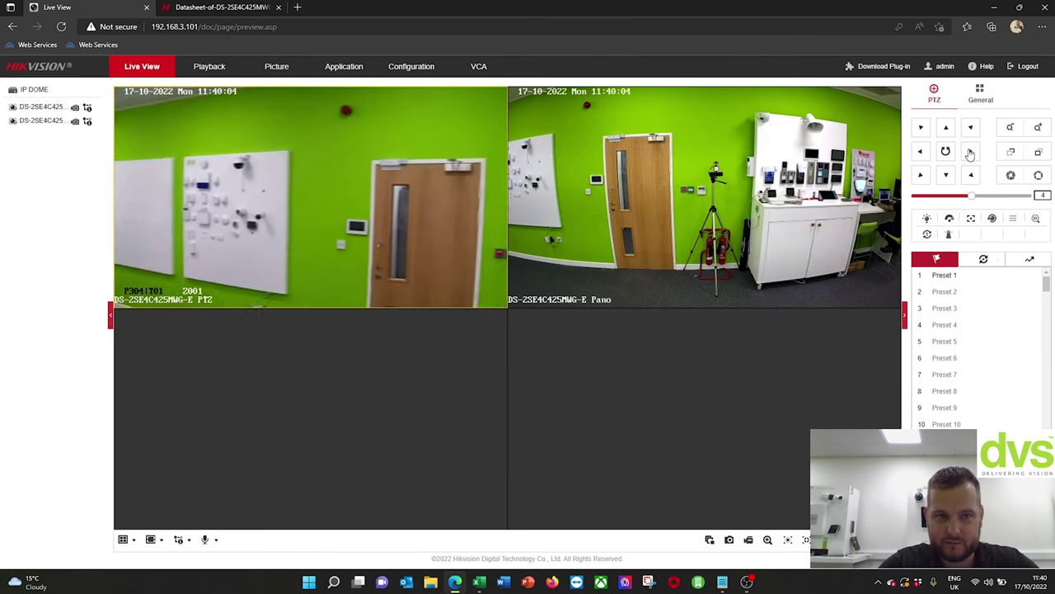
left_click(970, 154)
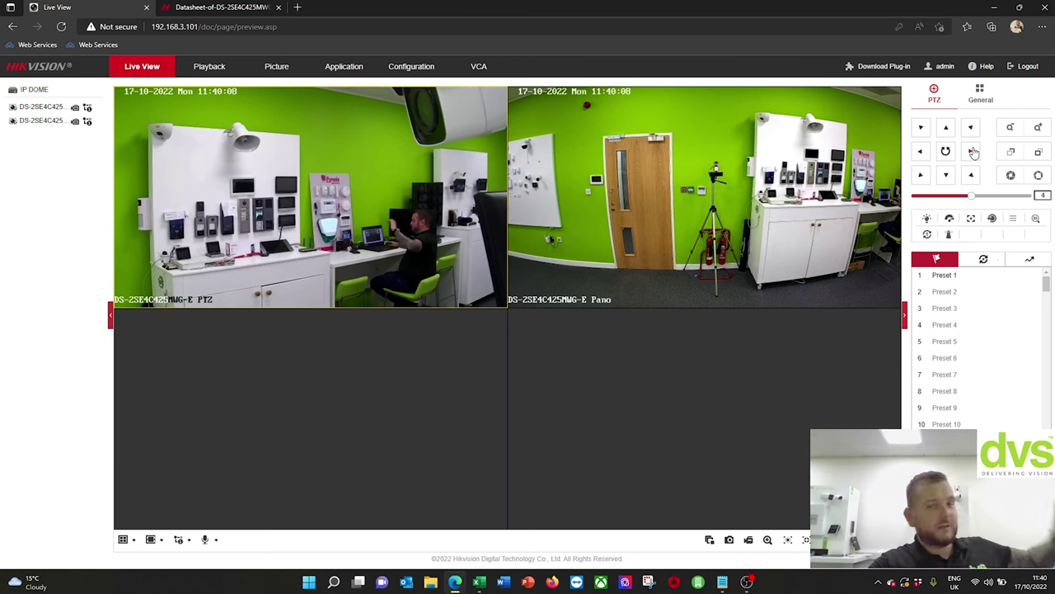
left_click(923, 152)
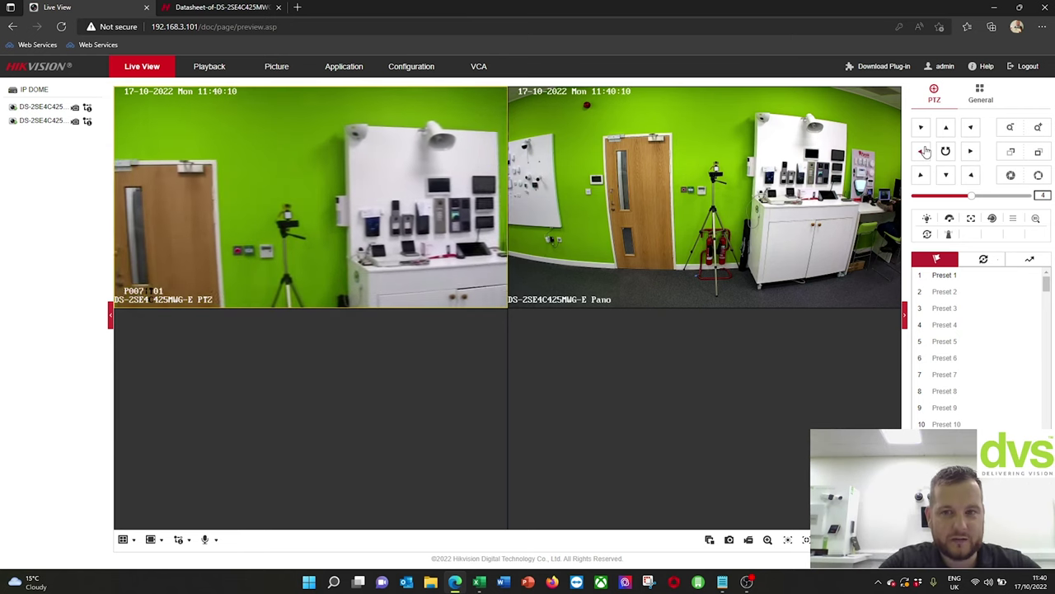
left_click(618, 235)
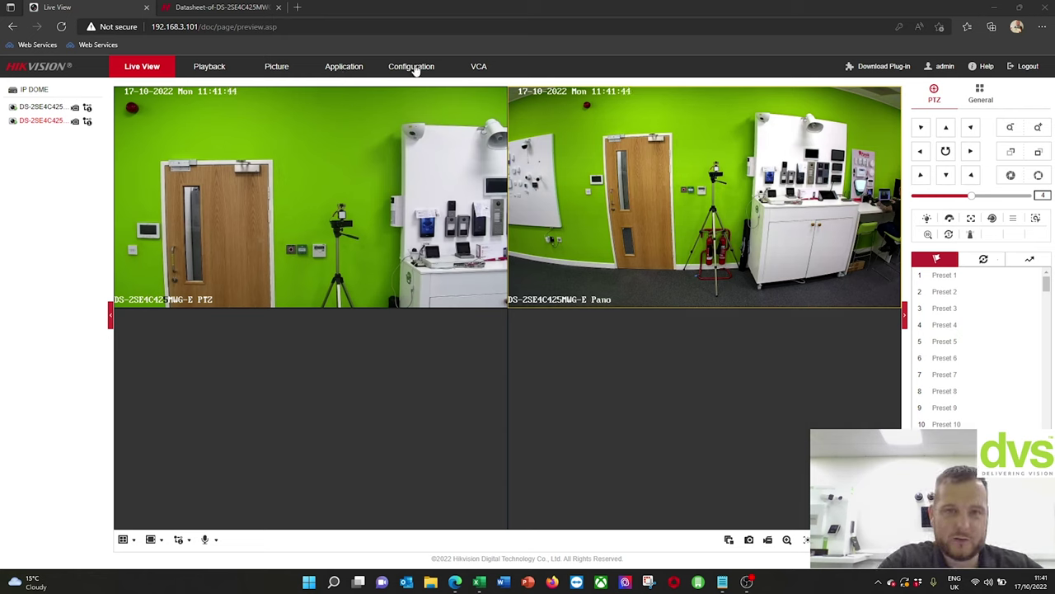
- In Configuration Basic Information, highlight the model DS-2SE4C425MWG-E and the firmware version
left_click(415, 67)
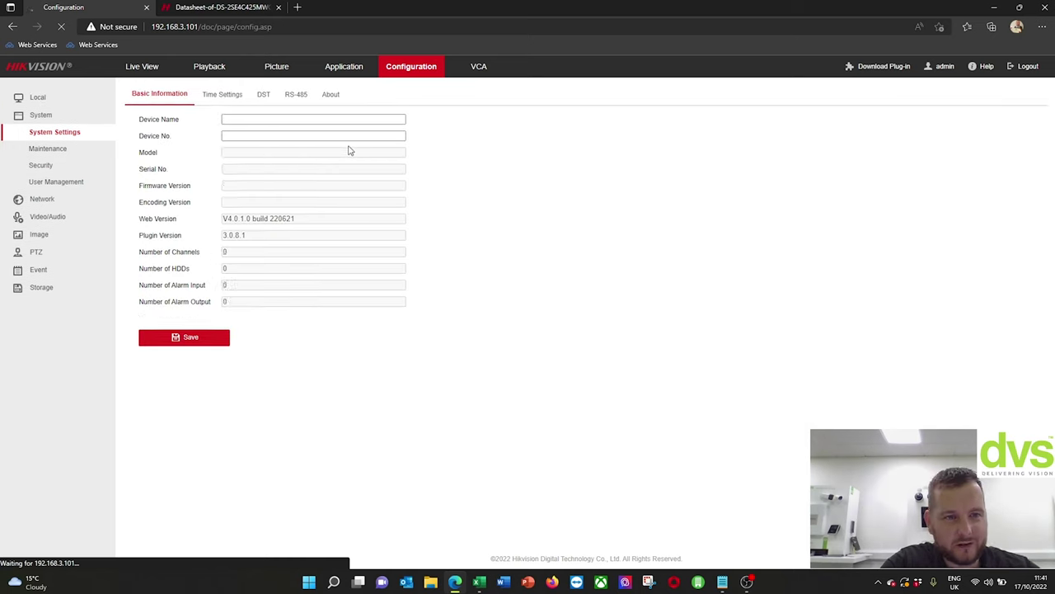
left_click_drag(299, 155, 224, 154)
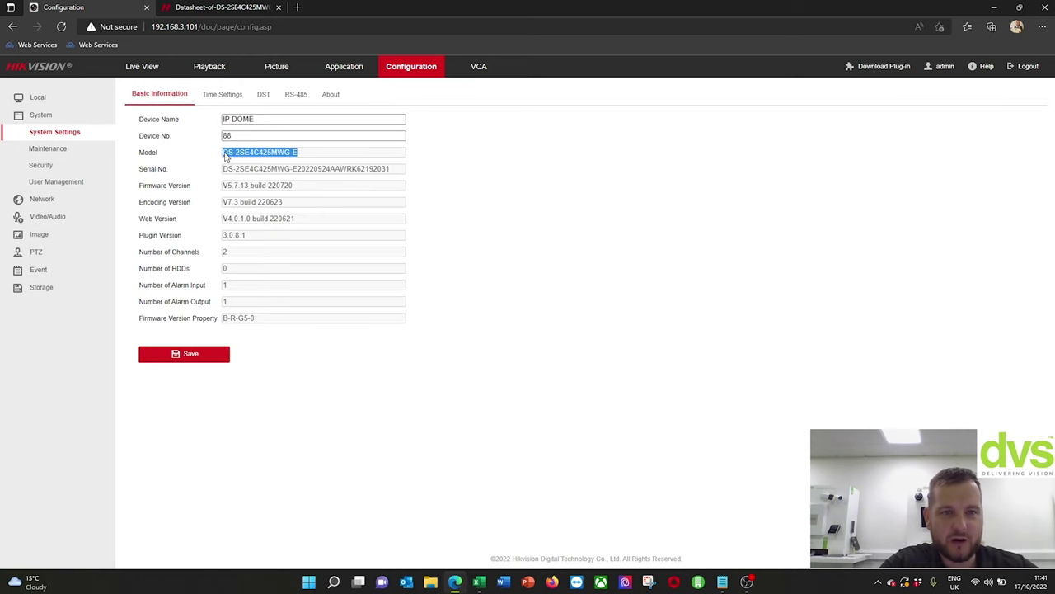
left_click(301, 188)
left_click_drag(302, 188, 219, 188)
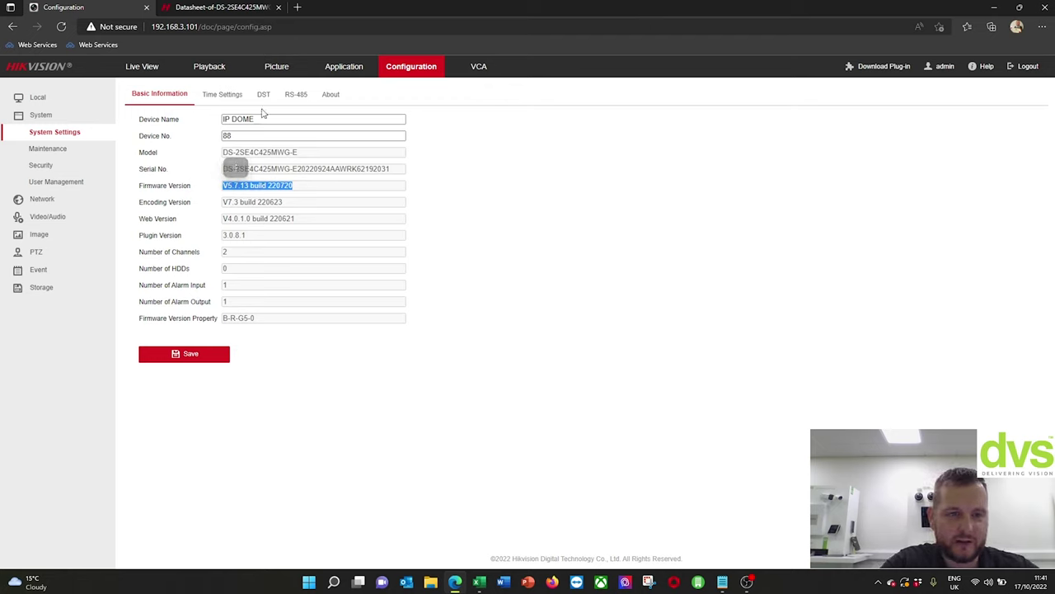
- Browse Maintenance System Service, the Security tabs from Certificate Management to Authentication, then User Management
left_click(64, 154)
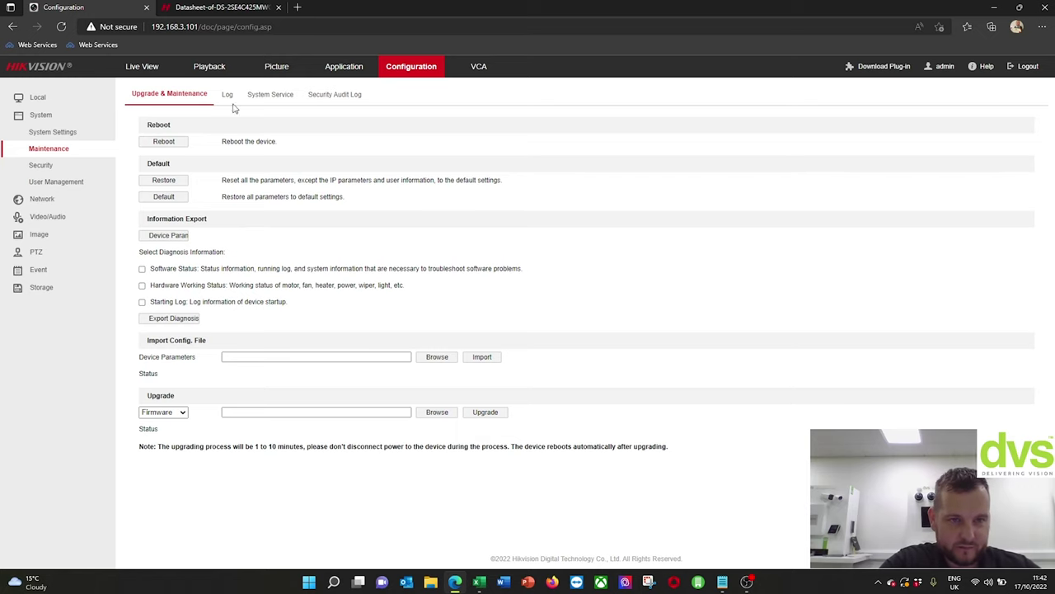
left_click(276, 100)
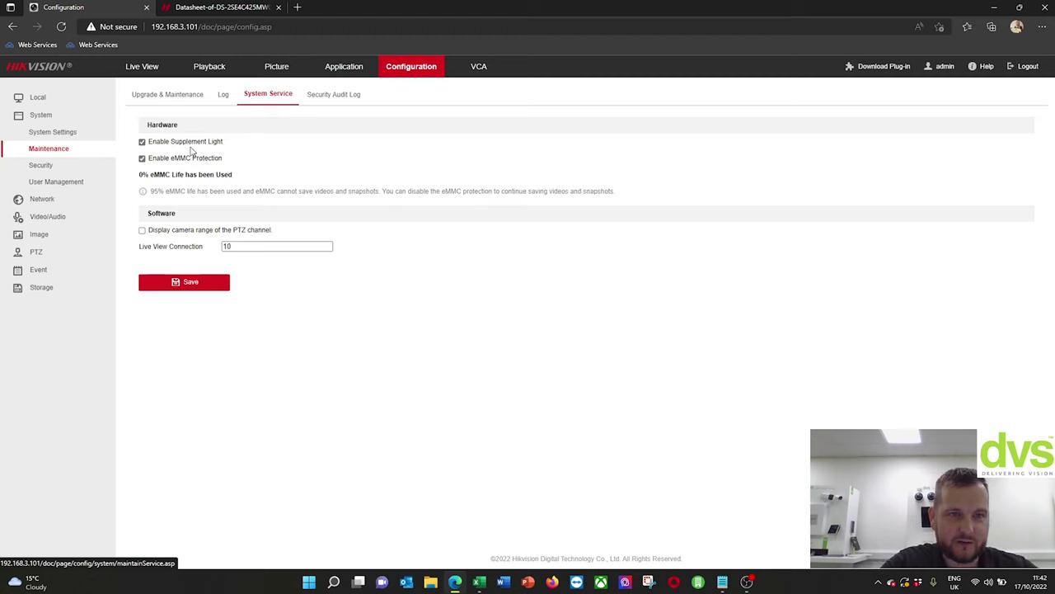
left_click(78, 167)
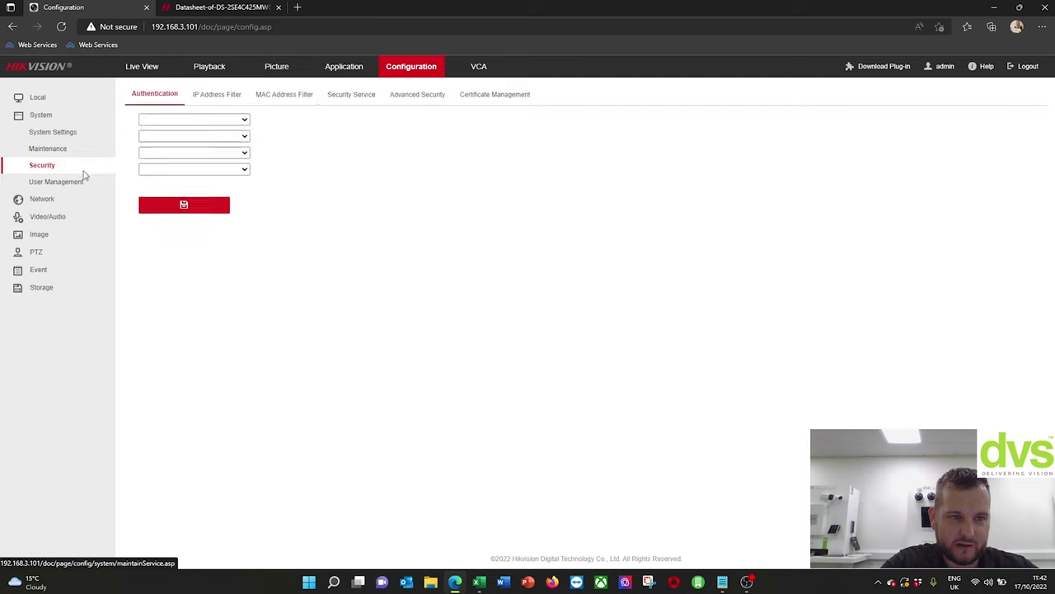
left_click(483, 94)
left_click(410, 97)
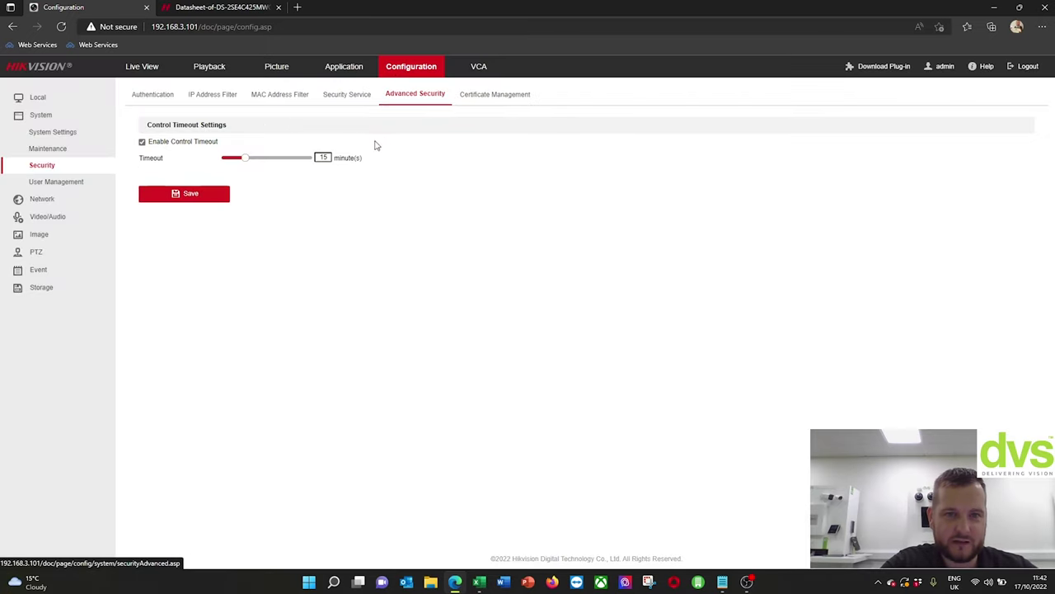
left_click(350, 99)
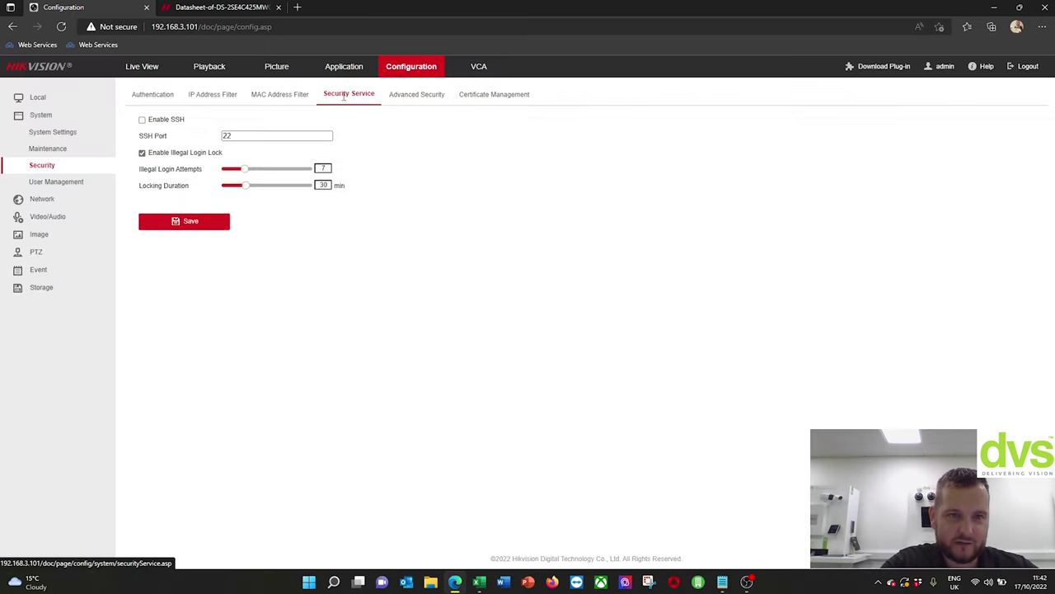
left_click(279, 99)
left_click(197, 98)
left_click(147, 97)
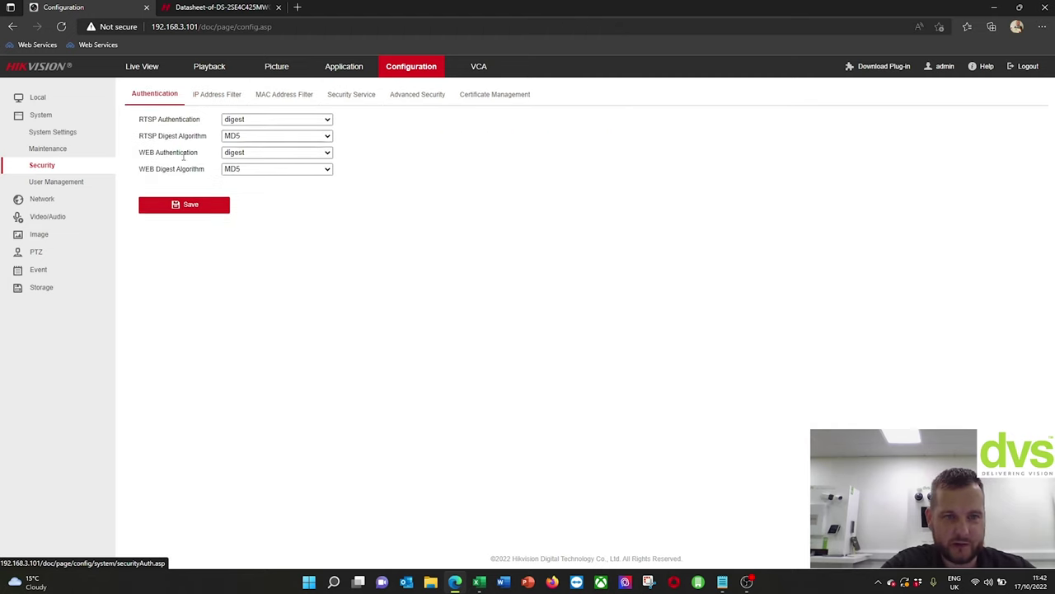
left_click(86, 182)
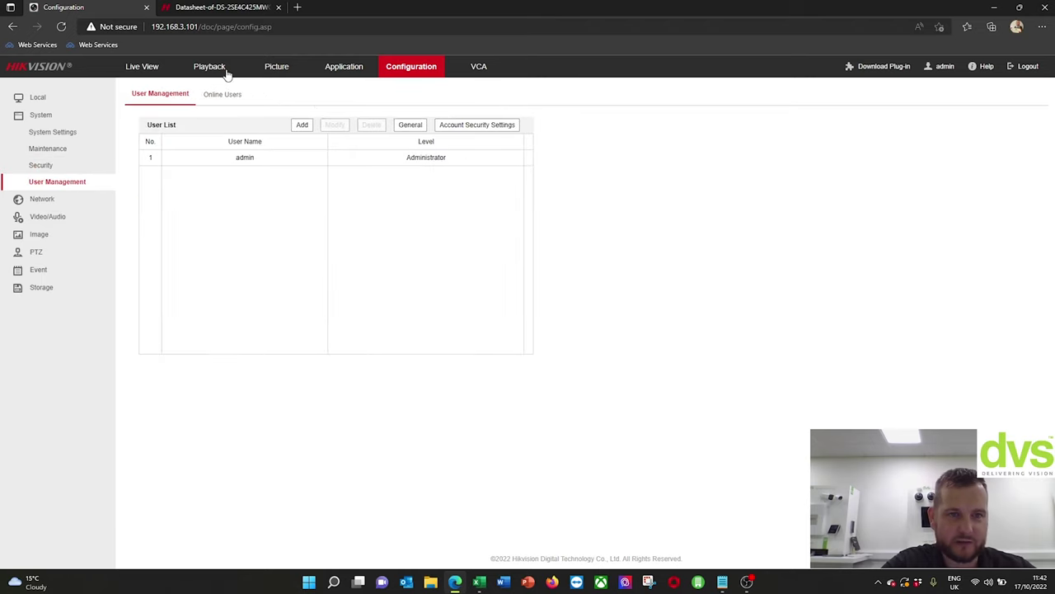
- Review the Network TCP/IP, DDNS, PPPoE, Port, NAT and Multicast settings
left_click(70, 196)
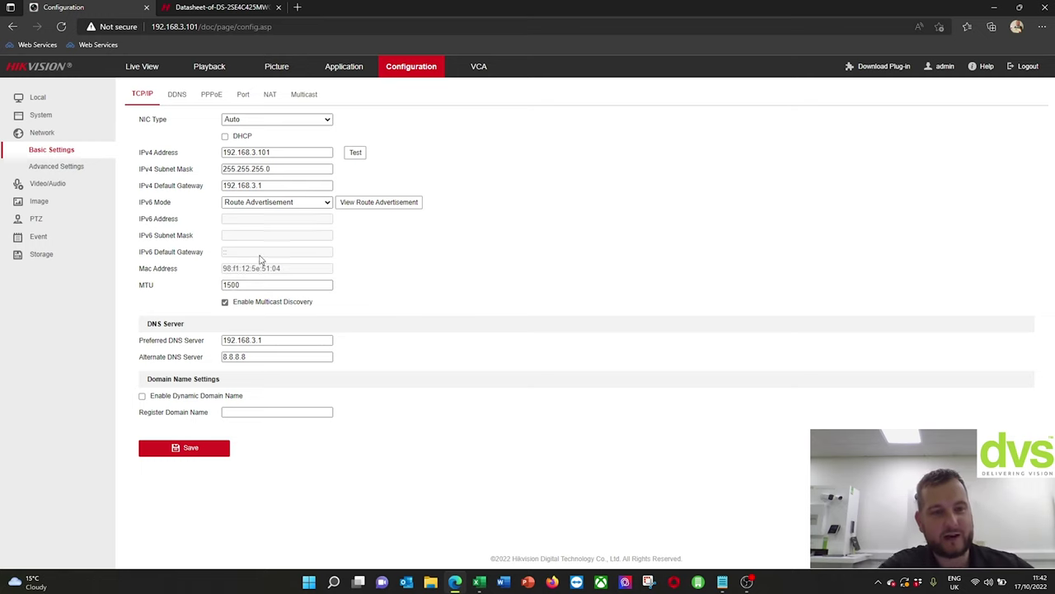
left_click(177, 94)
left_click(212, 95)
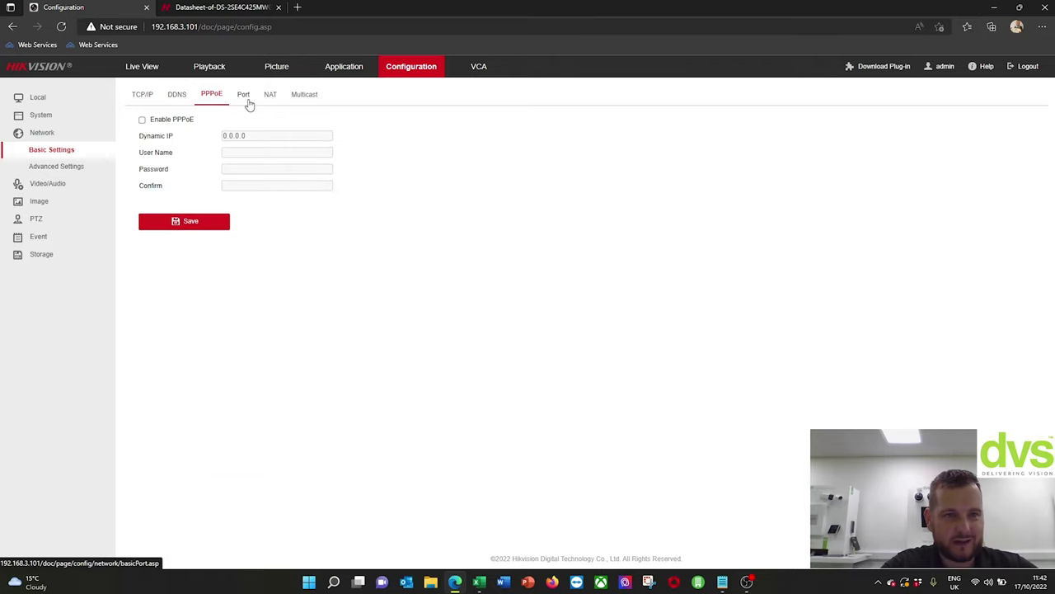
left_click(247, 98)
left_click(270, 96)
left_click(305, 96)
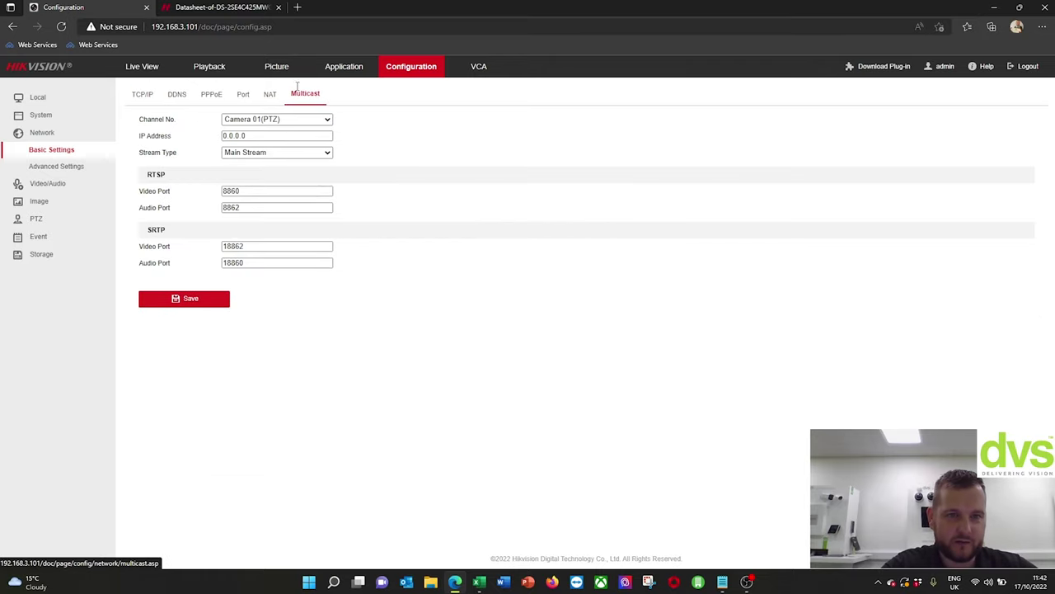
- In Network Advanced Settings, check the FTP protocol options keeping FTP, then view Email settings
left_click(68, 170)
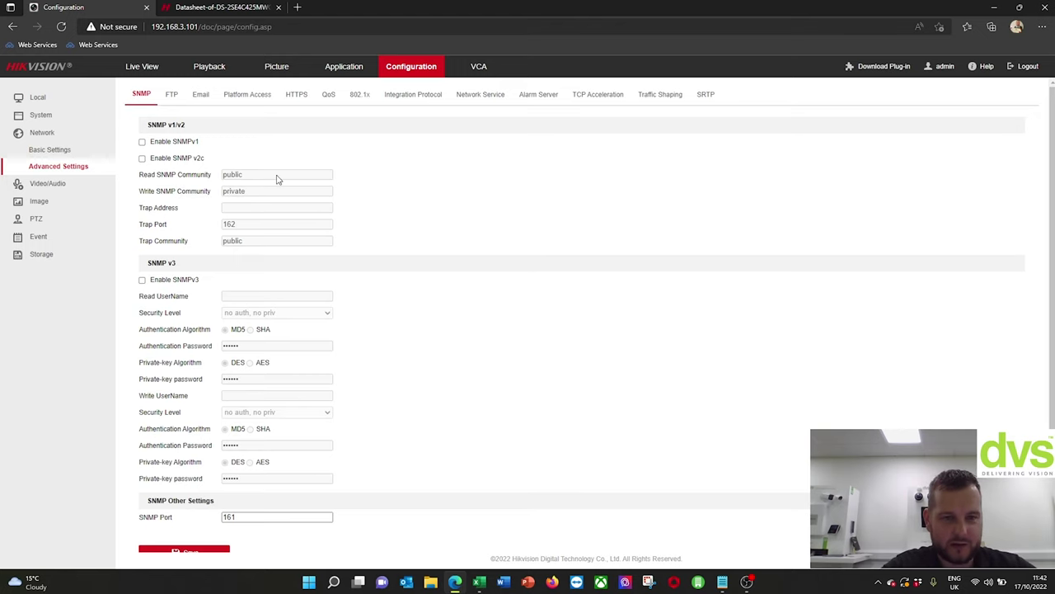
left_click(170, 96)
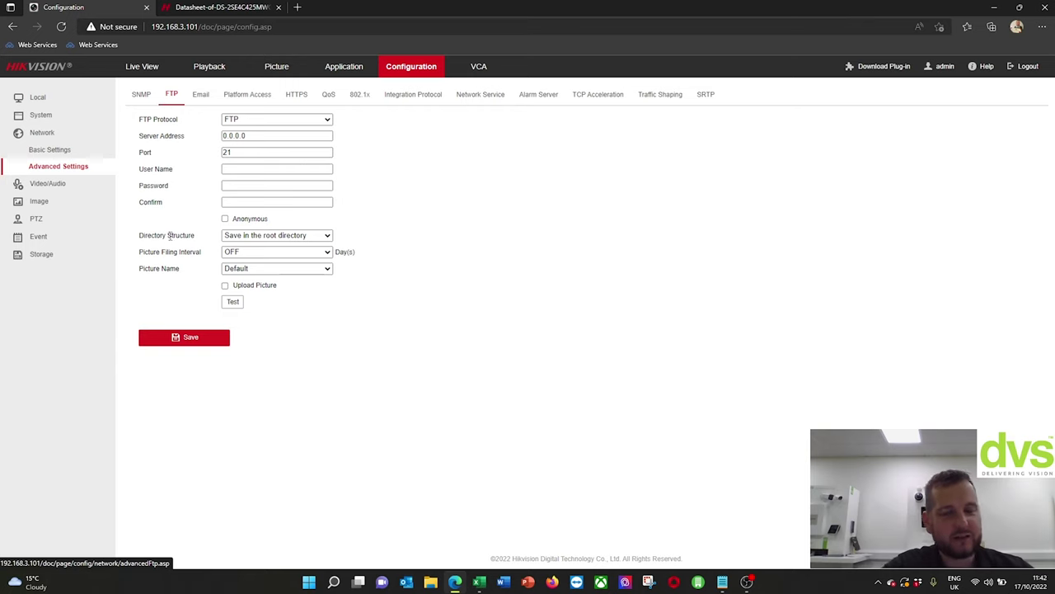
left_click(260, 119)
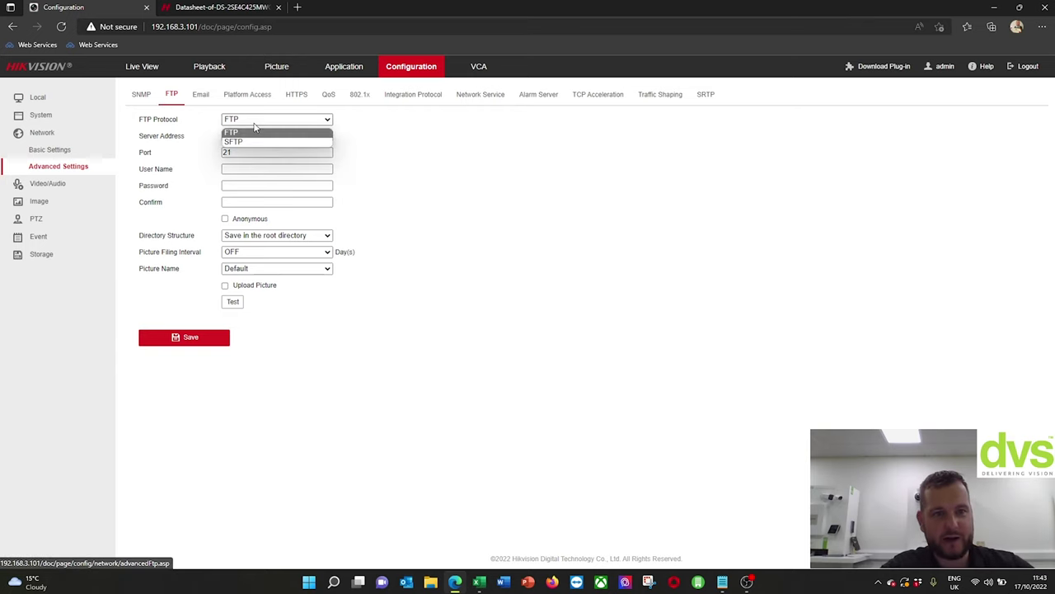
left_click(471, 209)
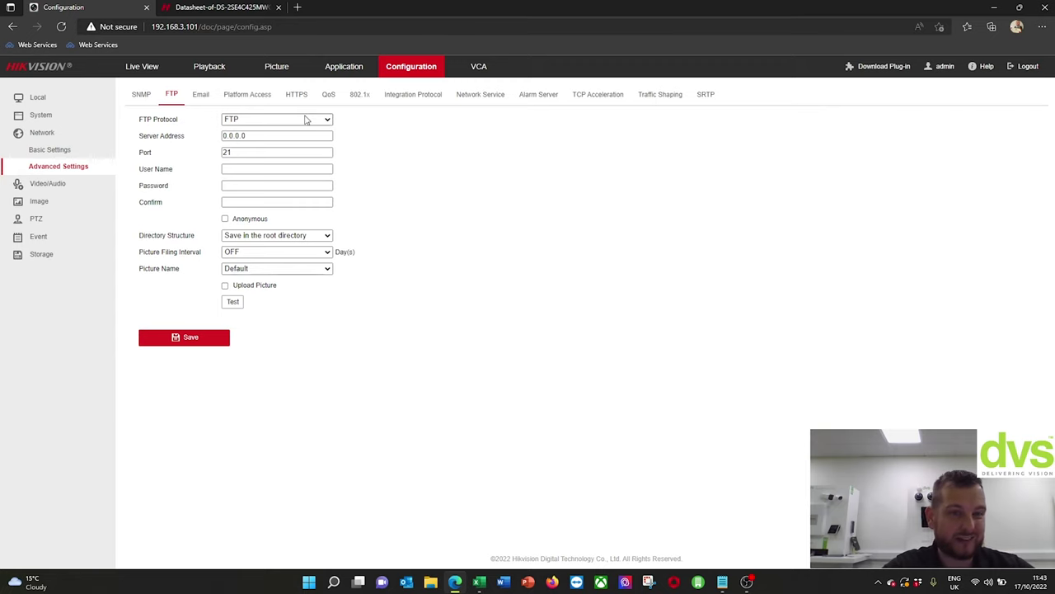
left_click(204, 95)
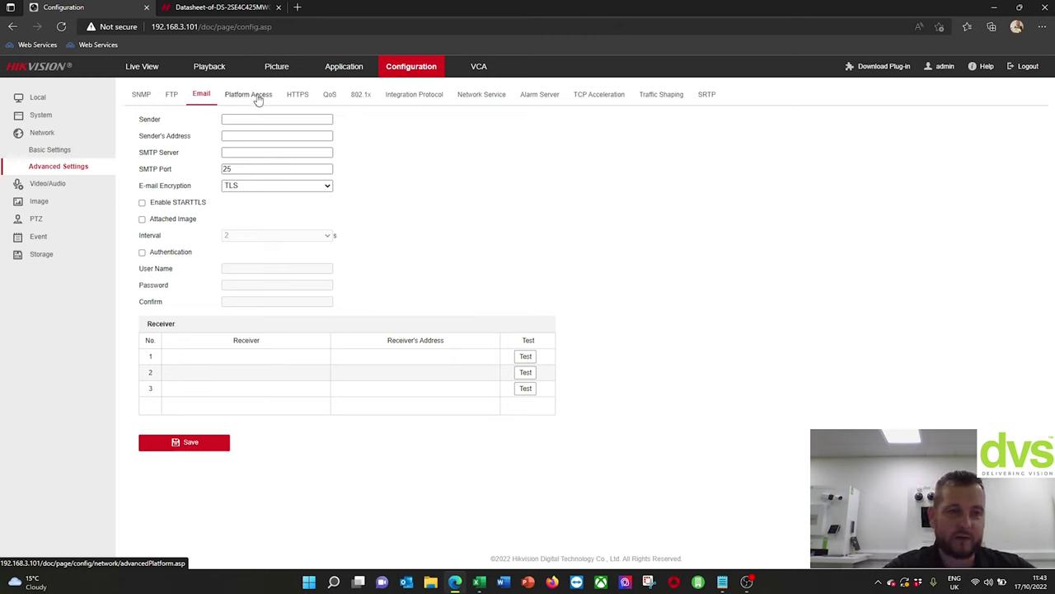
- Set the Platform Access mode to ISUP
left_click(258, 99)
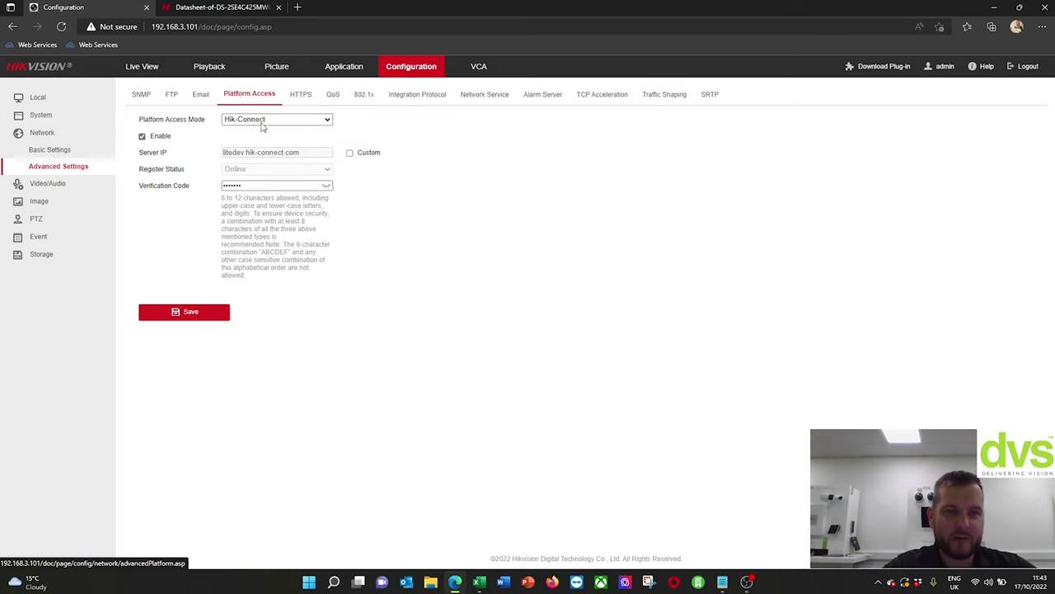
left_click(244, 124)
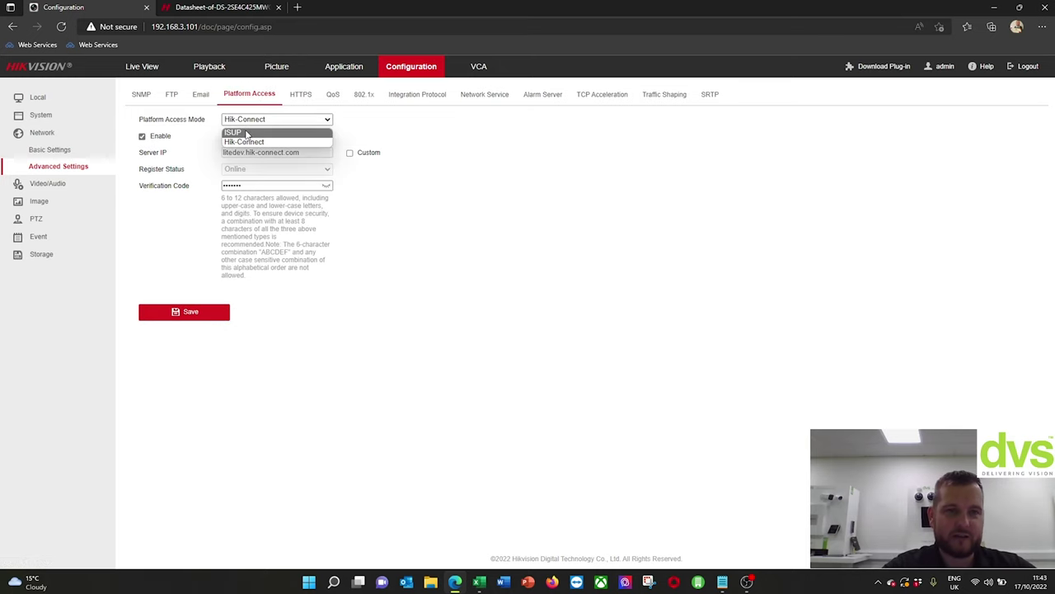
left_click(246, 133)
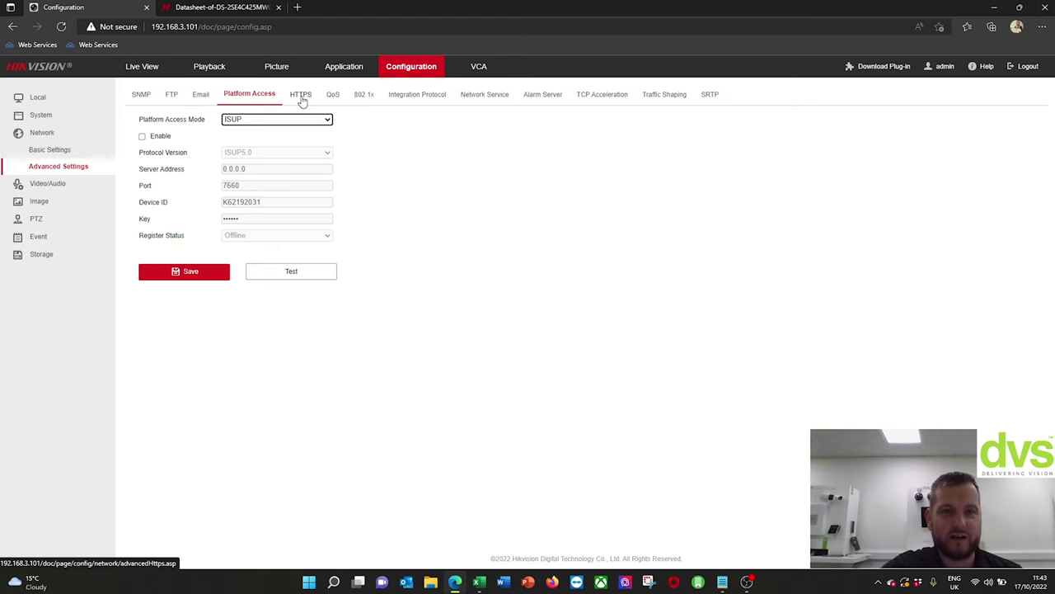
- Review the HTTPS, Integration Protocol, Network Service, Alarm Server, TCP Acceleration, Traffic Shaping and SRTP tabs
left_click(302, 97)
left_click(408, 95)
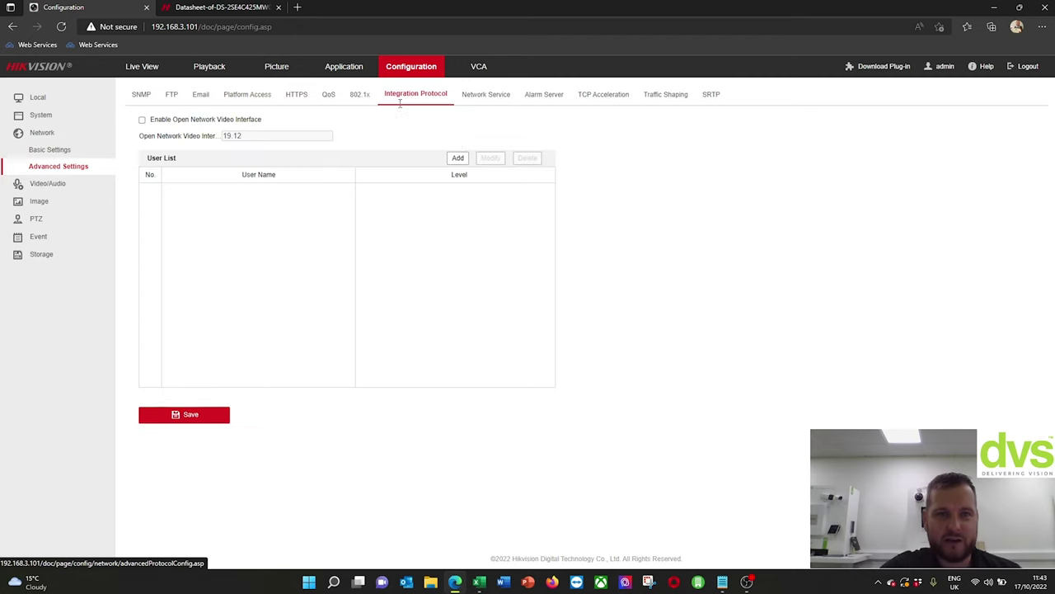
left_click(476, 97)
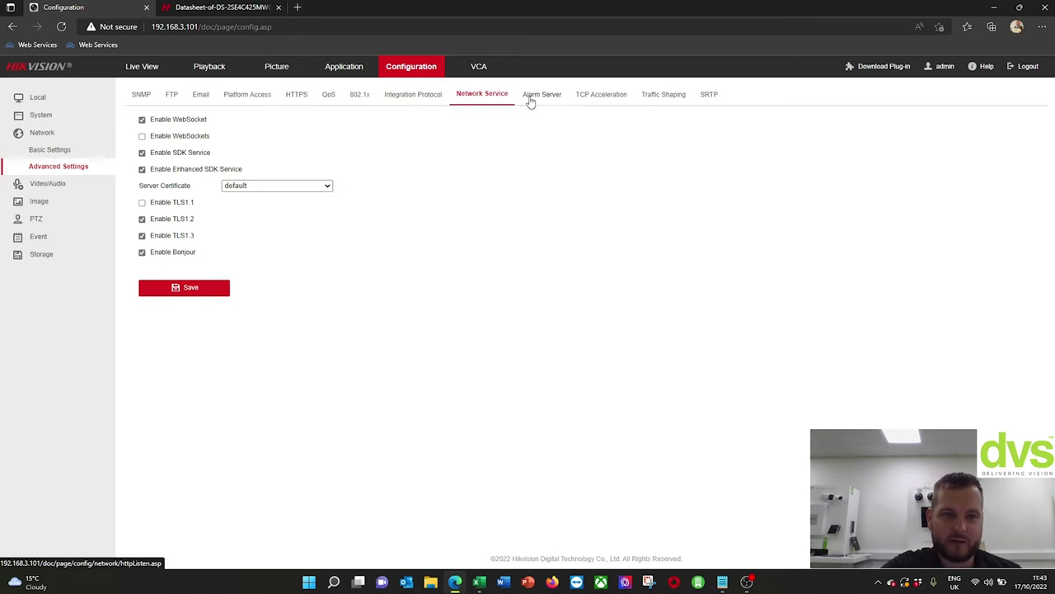
left_click(404, 94)
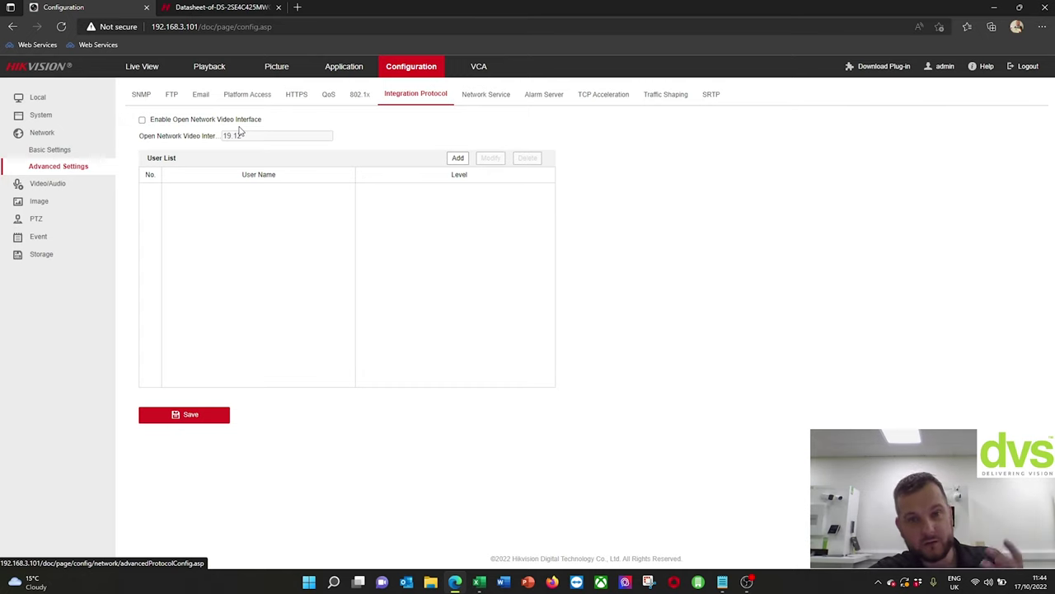
left_click(493, 99)
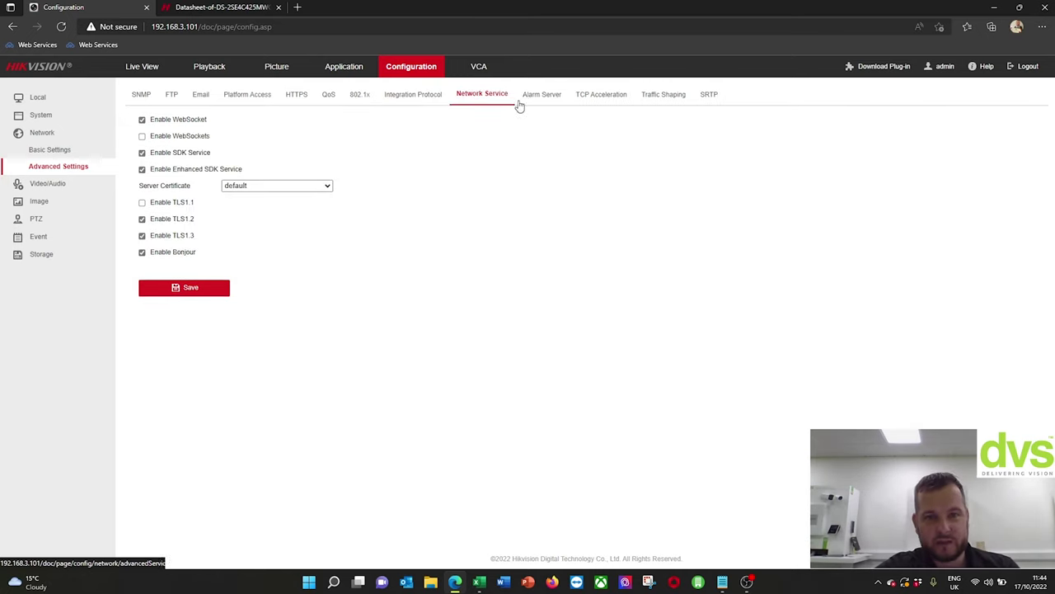
left_click(551, 102)
left_click(585, 100)
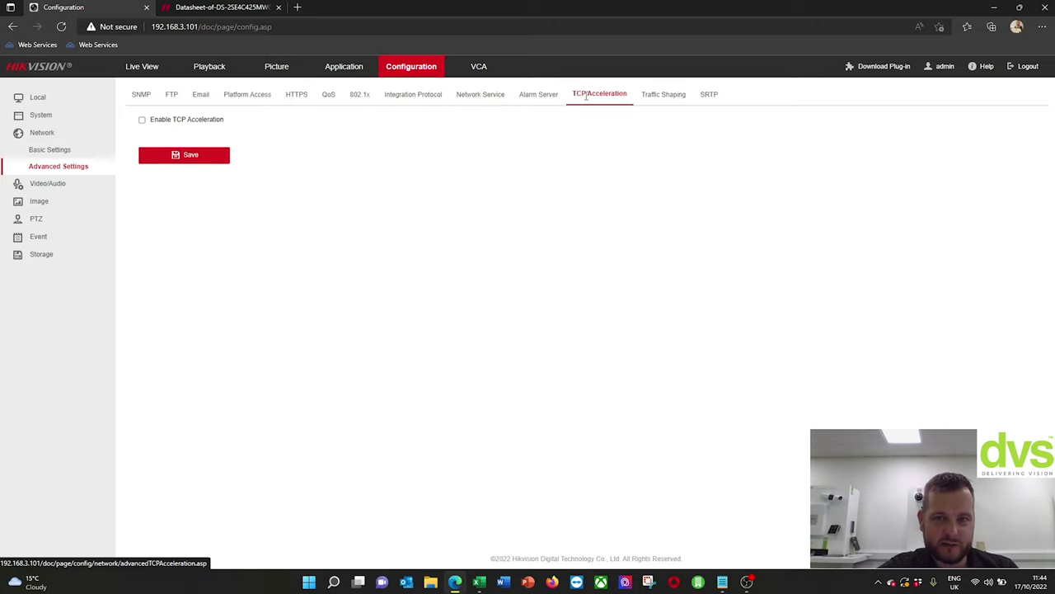
left_click(661, 100)
left_click(713, 105)
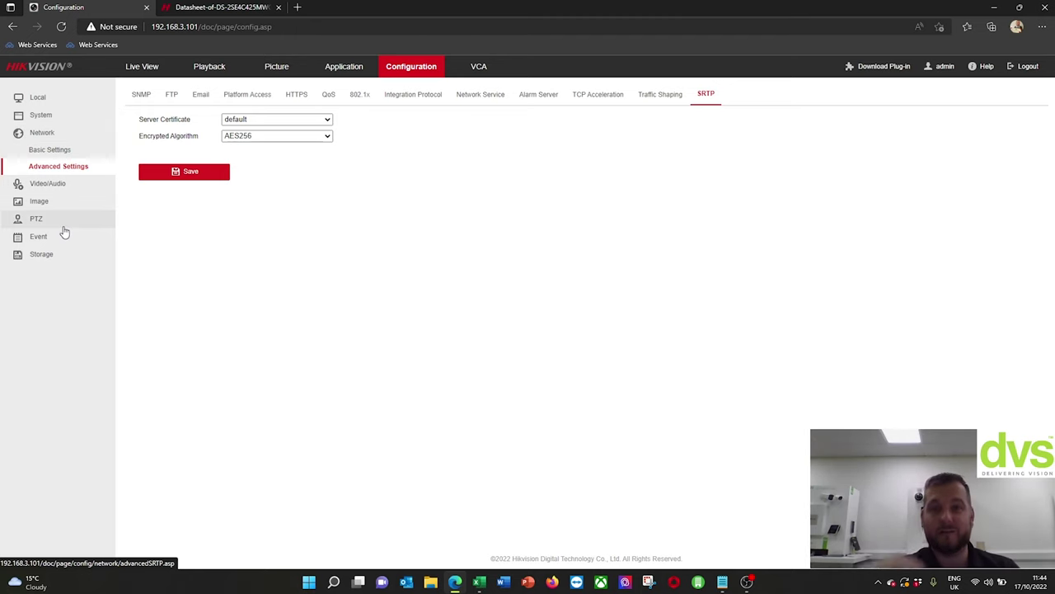
- In Video/Audio, switch the channel to Camera 02 (Panoramic) and back to Camera 01 (PTZ)
left_click(83, 185)
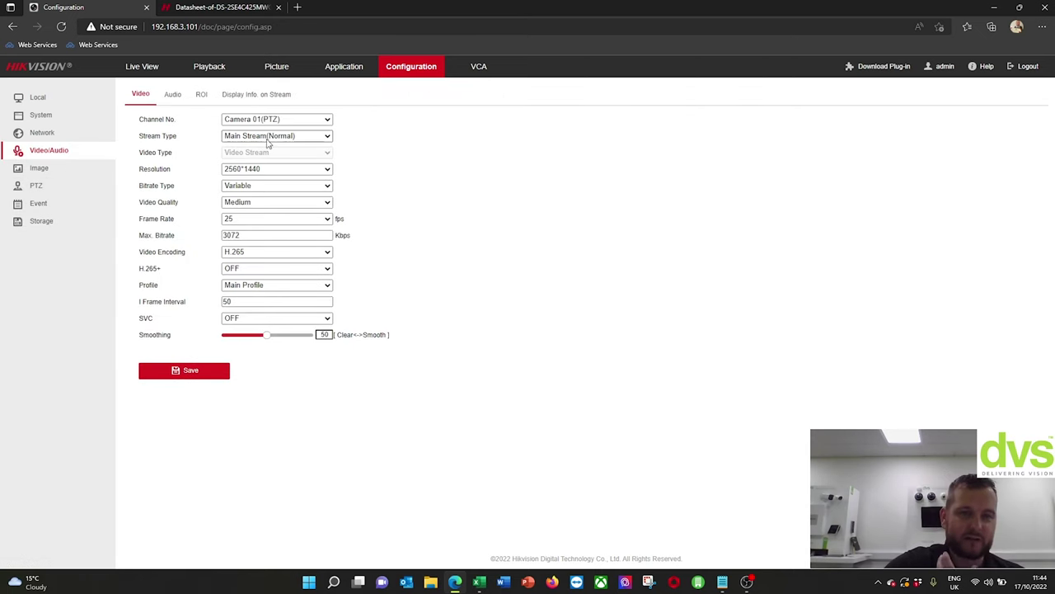
left_click(267, 120)
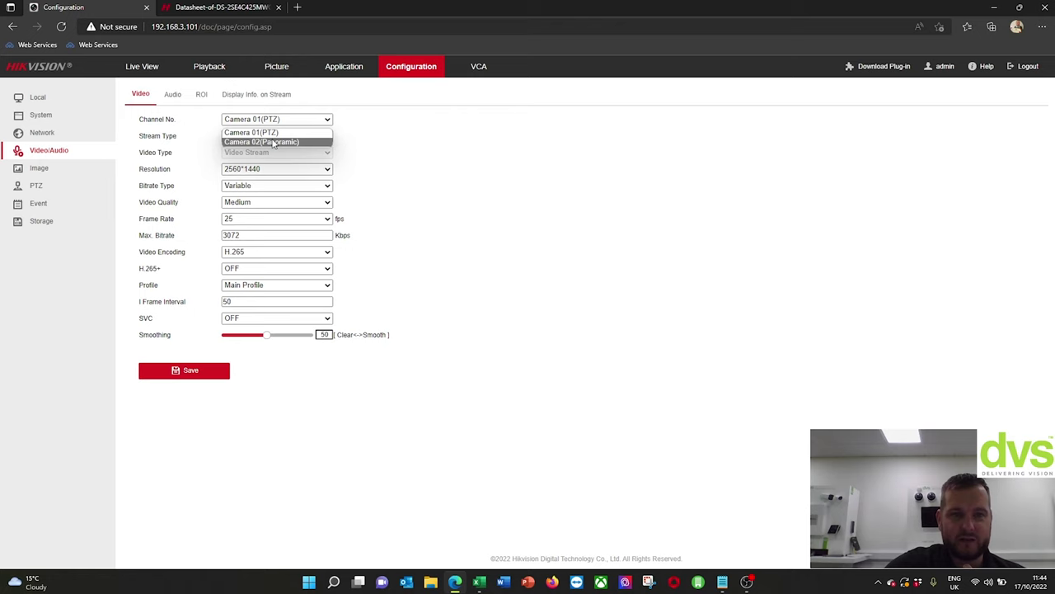
left_click(273, 142)
left_click(276, 120)
left_click(251, 132)
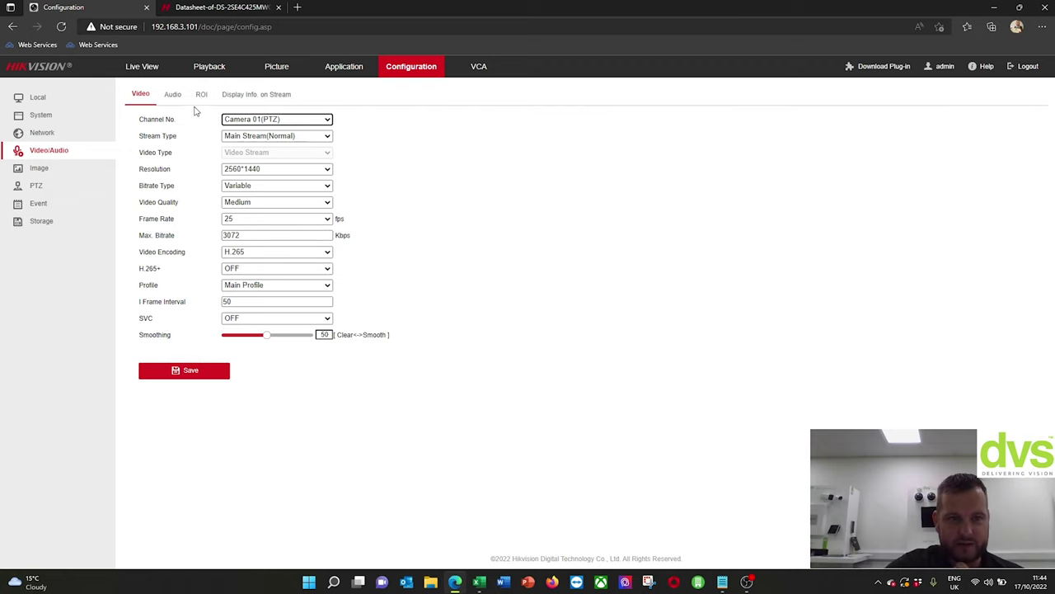
- Check the Audio input (keeping LineIn), ROI and Display Info tabs, then go to Image settings
left_click(172, 95)
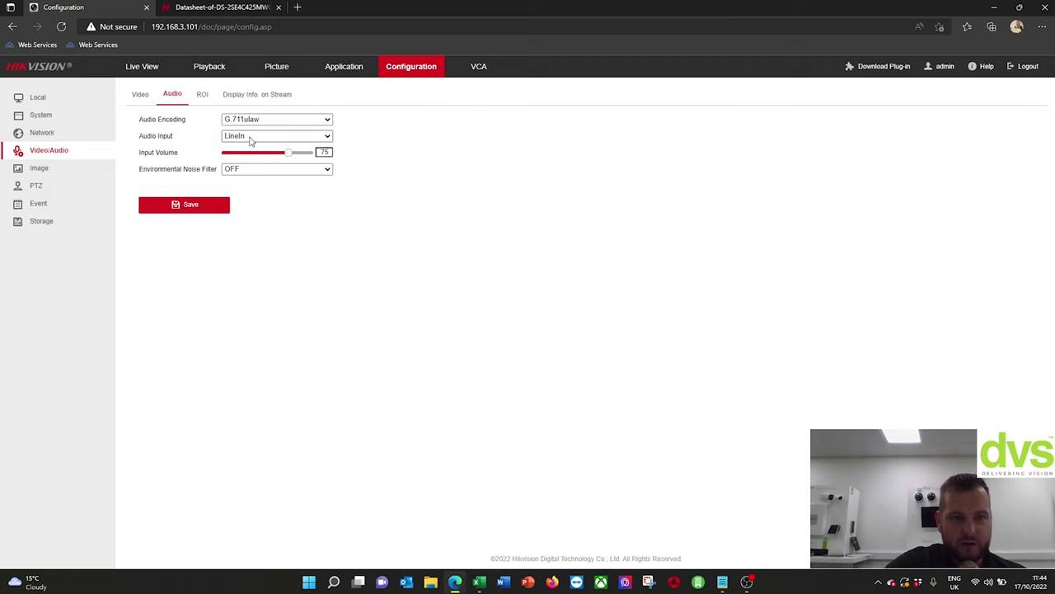
left_click(250, 138)
left_click(256, 139)
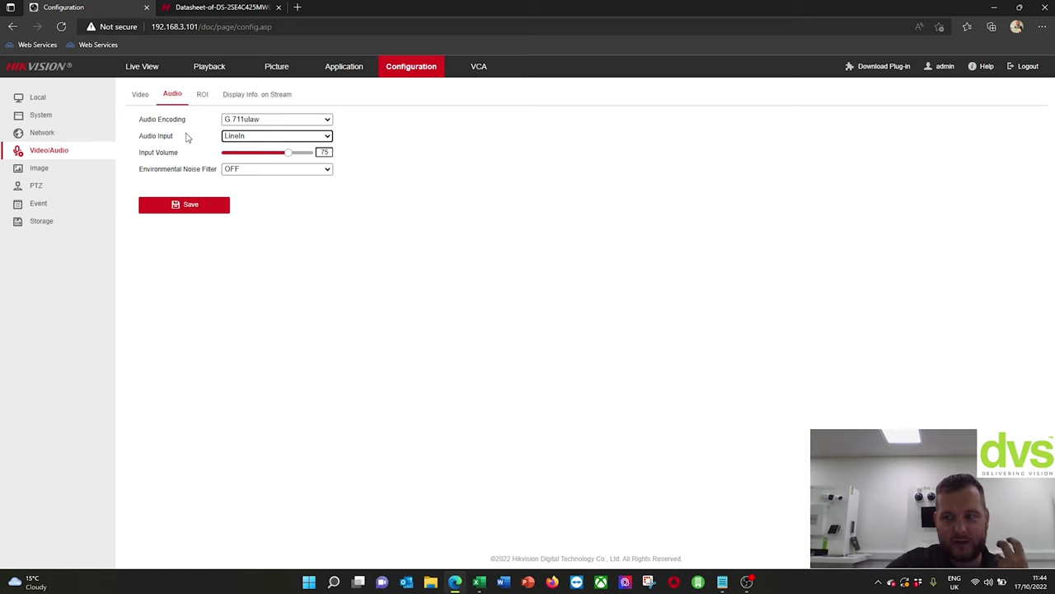
left_click(207, 97)
left_click(249, 93)
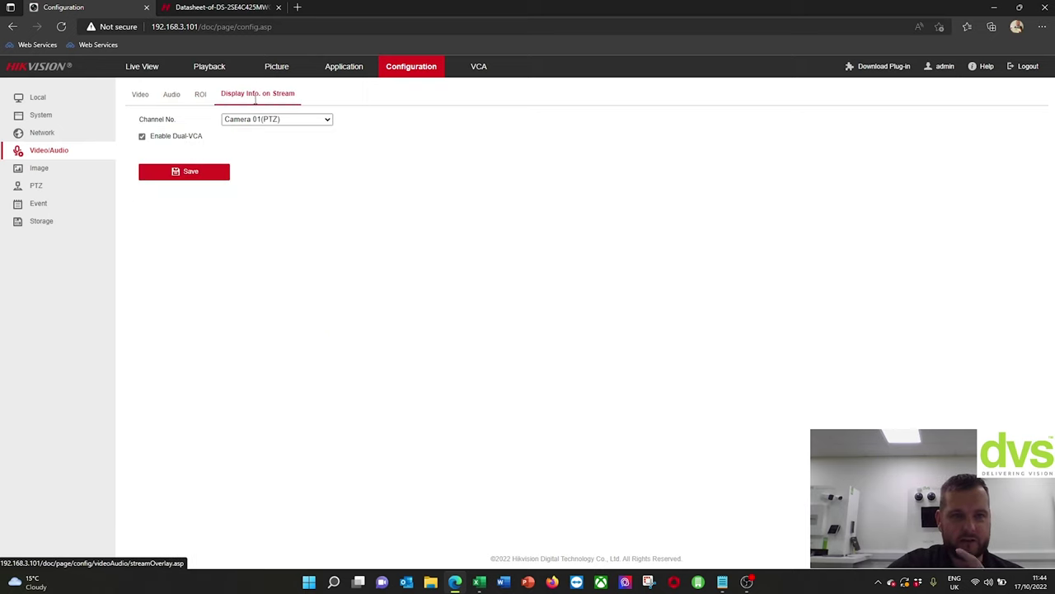
left_click(99, 167)
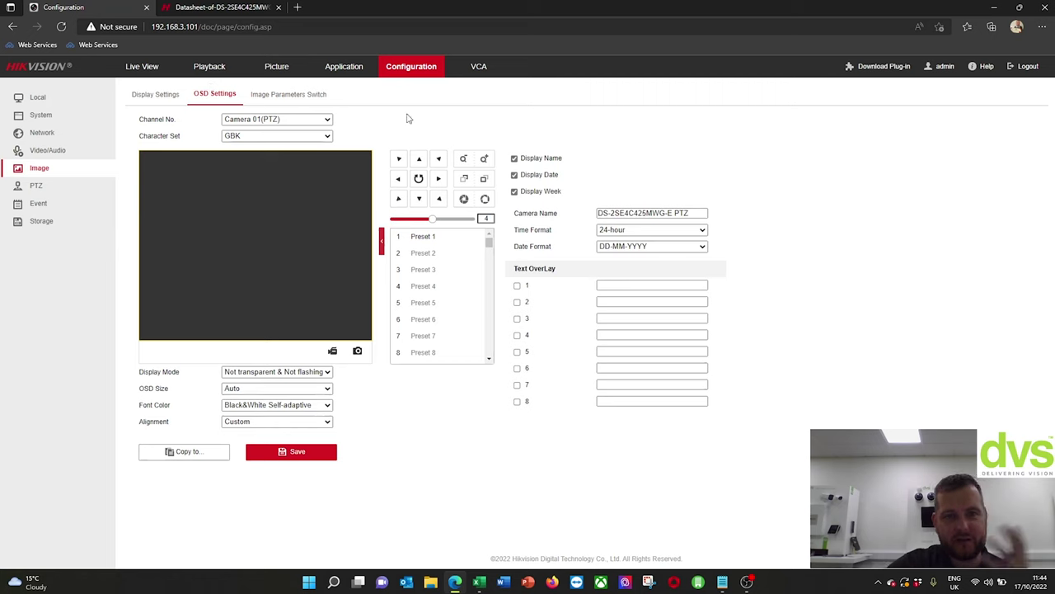
- Toggle the Image channel to Camera 02 (Panoramic) and back to Camera 01 (PTZ), then view Image Parameters Switch
left_click(301, 119)
left_click(272, 142)
left_click(301, 120)
left_click(256, 132)
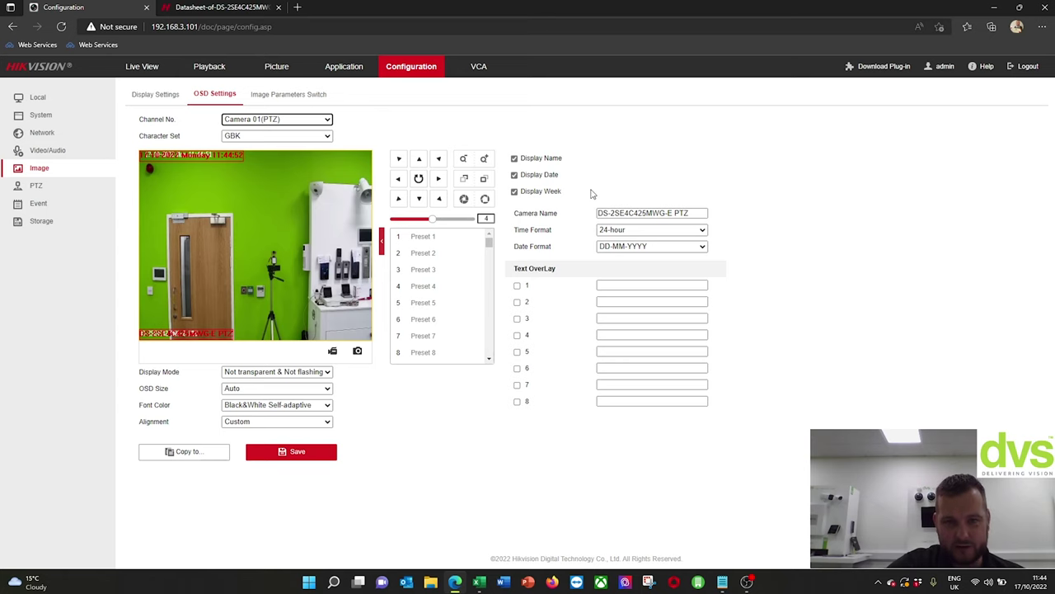
left_click(274, 97)
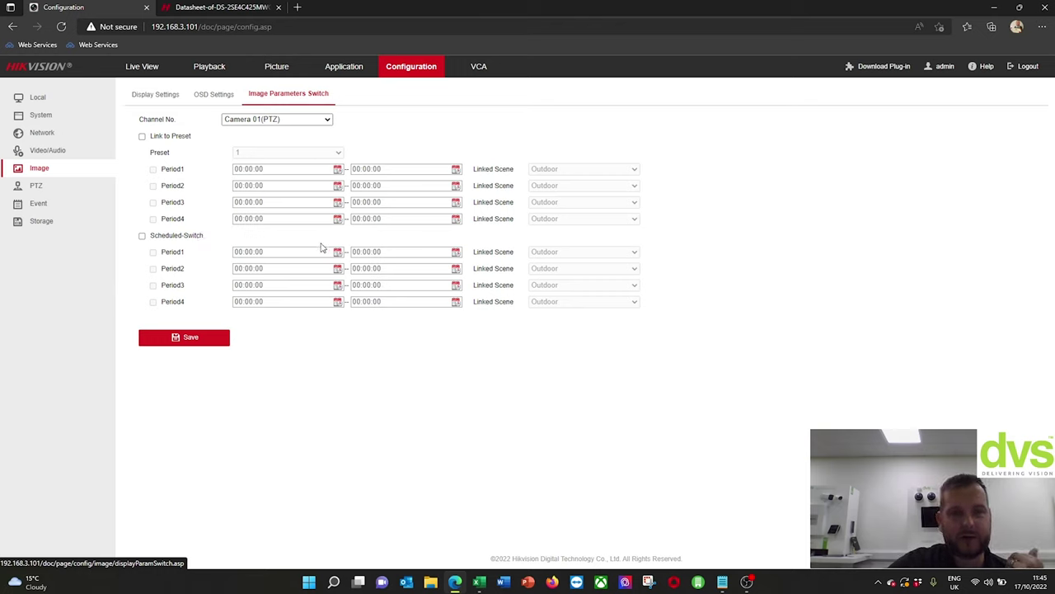
- Enable Scheduled-Switch with Period1 and Period2, linking Period2 to the Indoor scene
left_click(142, 236)
left_click(152, 252)
left_click(572, 251)
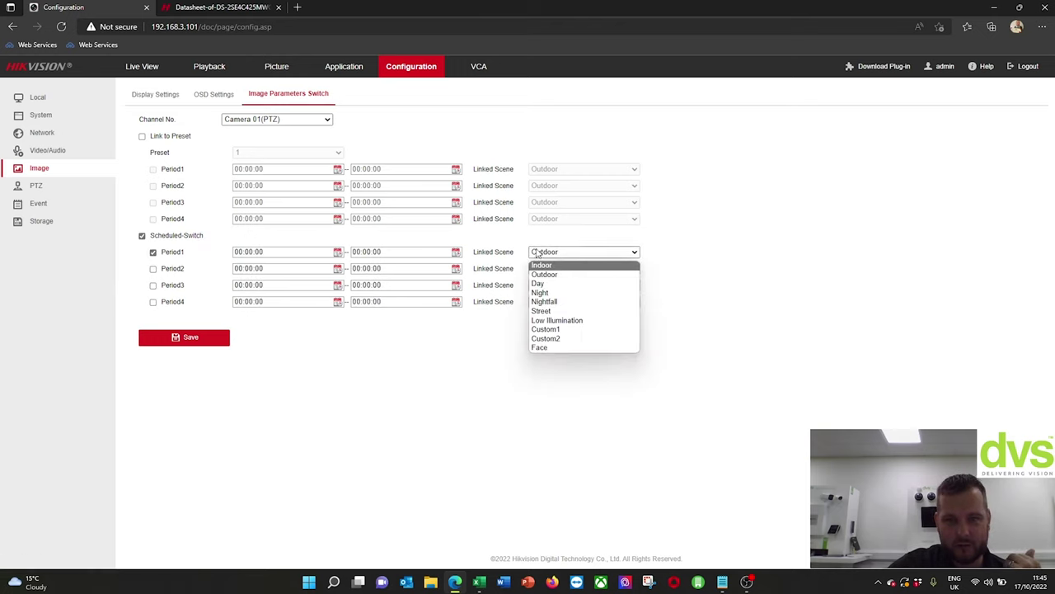
left_click(153, 269)
left_click(547, 268)
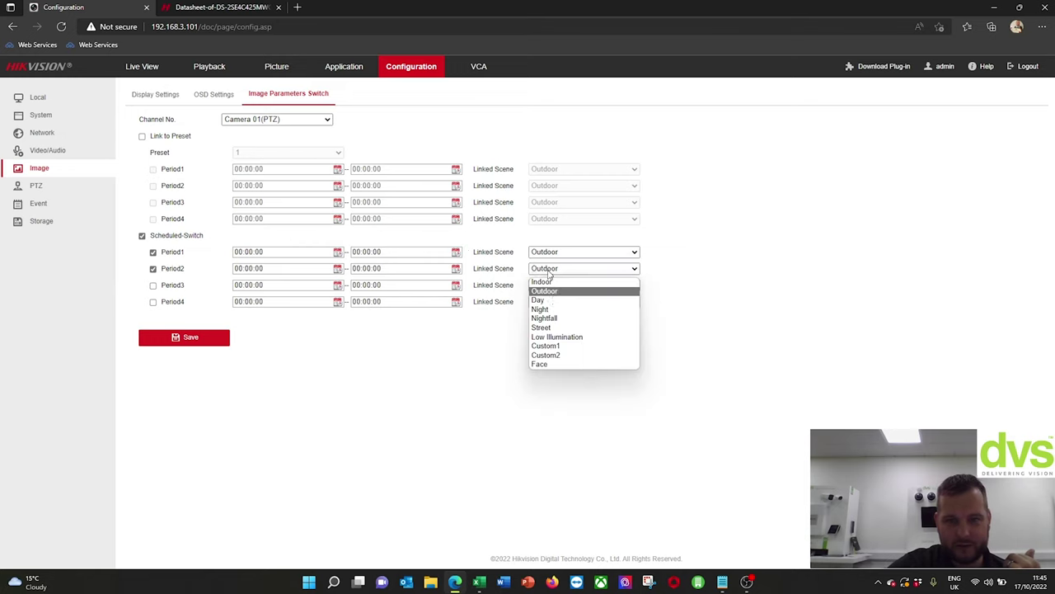
left_click(554, 301)
left_click(548, 269)
left_click(550, 282)
- Link Period3 to Low Illumination, then uncheck Scheduled-Switch and go to PTZ settings
left_click(557, 285)
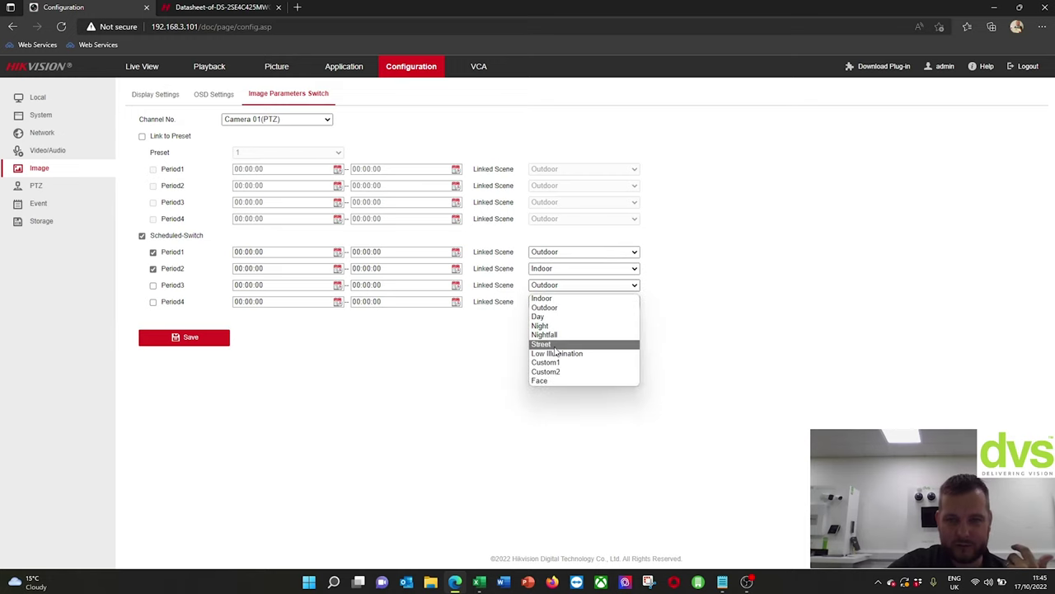
left_click(555, 349)
left_click(556, 300)
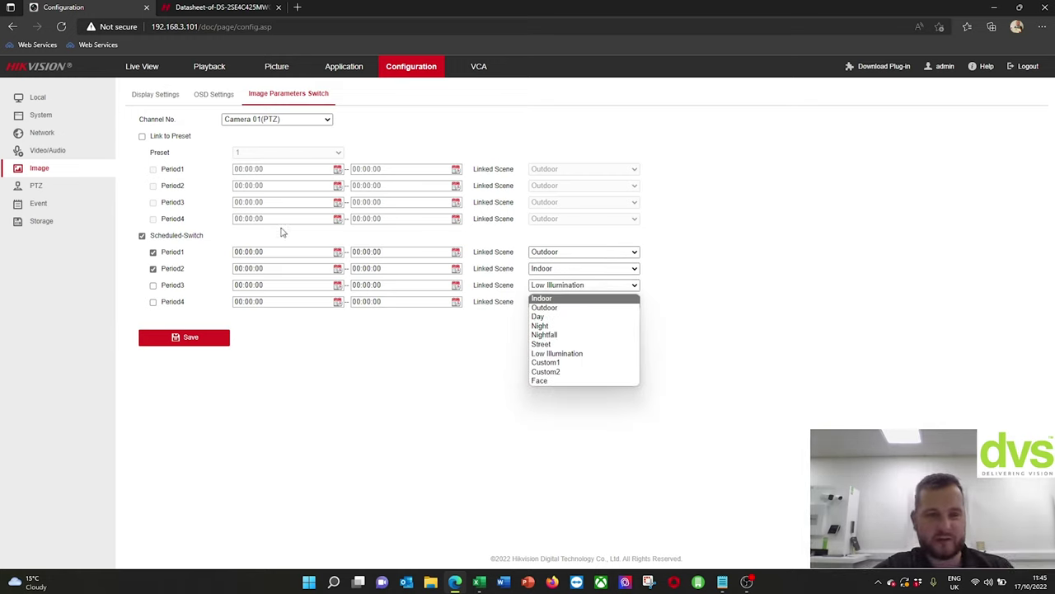
left_click(140, 239)
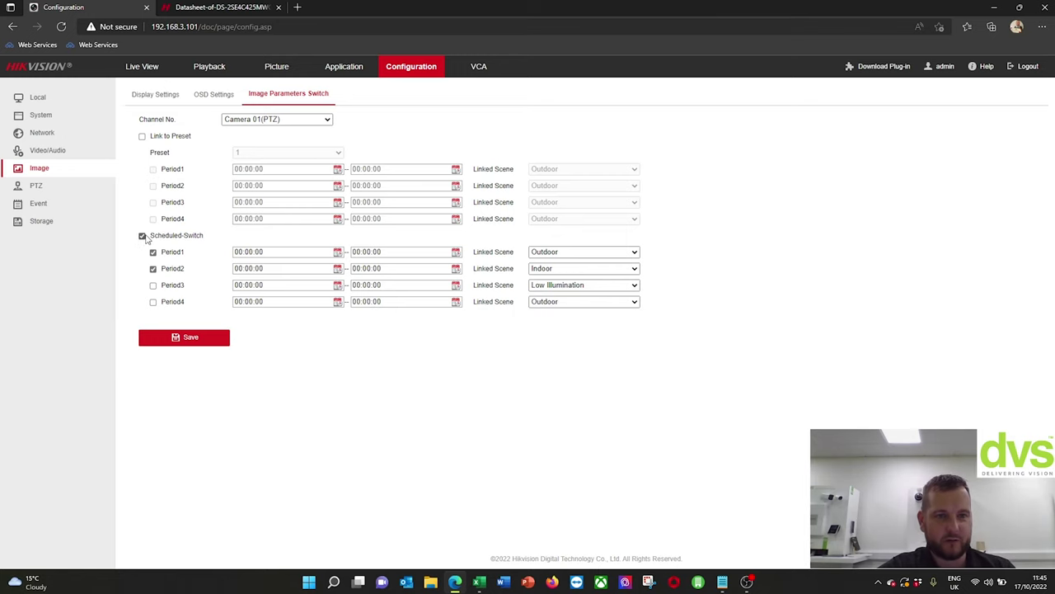
left_click(141, 237)
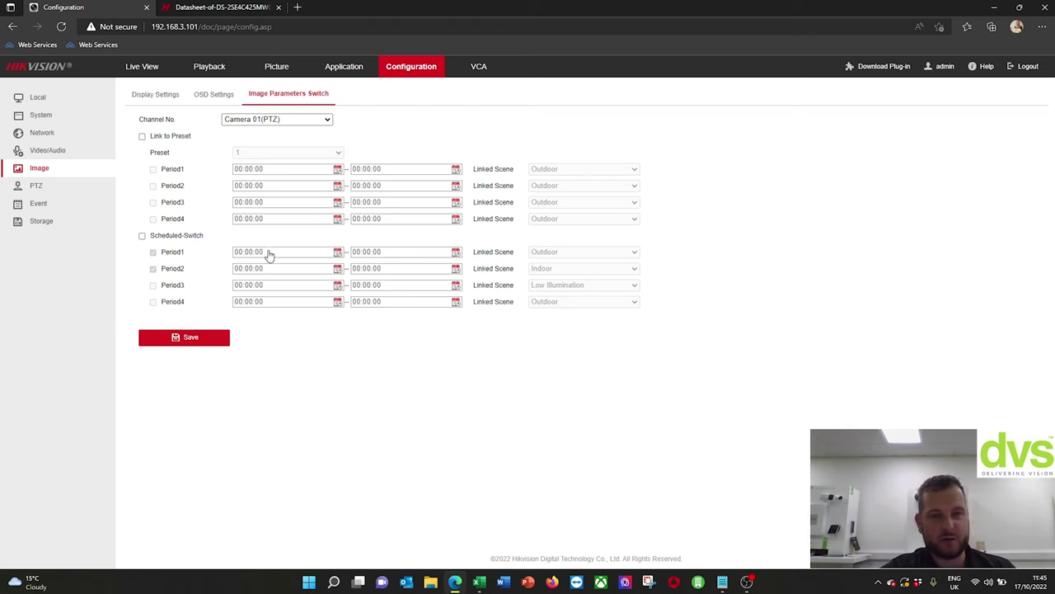
left_click(36, 186)
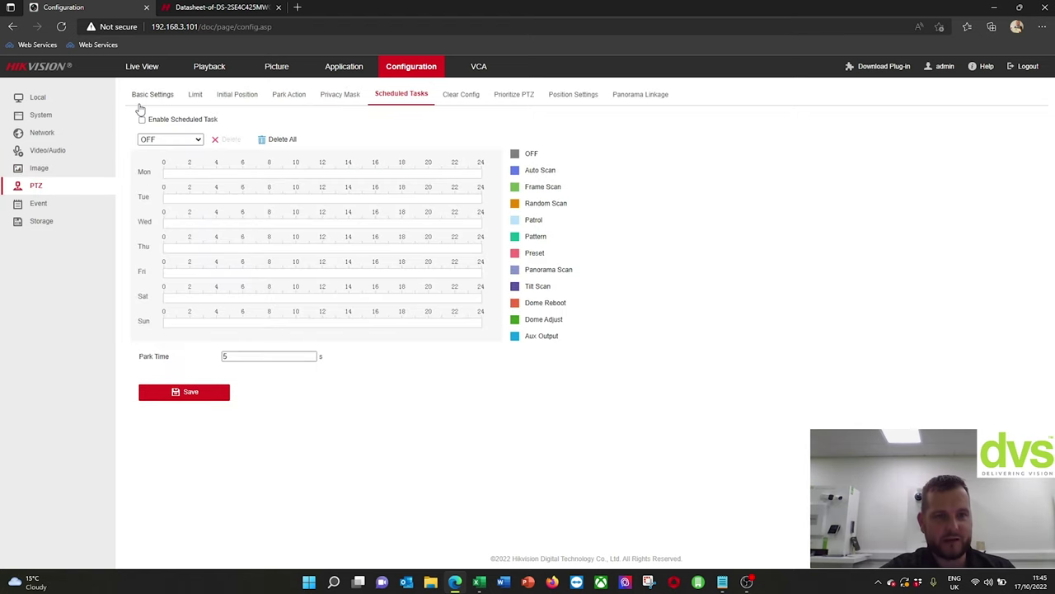
- Set the PTZ Max. Tilt-angle to (-15 - 90) Degree and save it
left_click(142, 97)
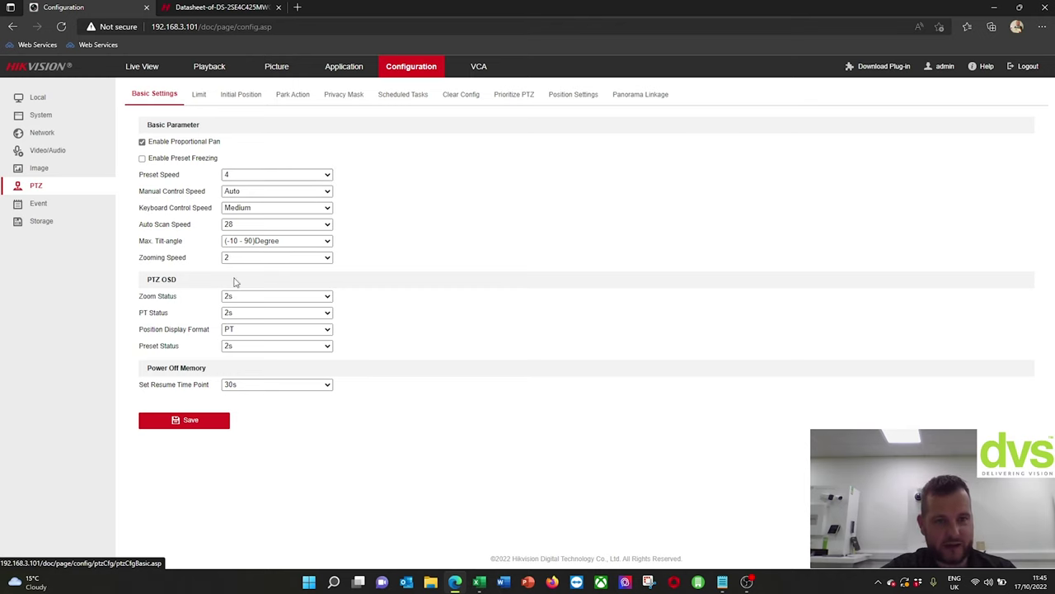
left_click(238, 241)
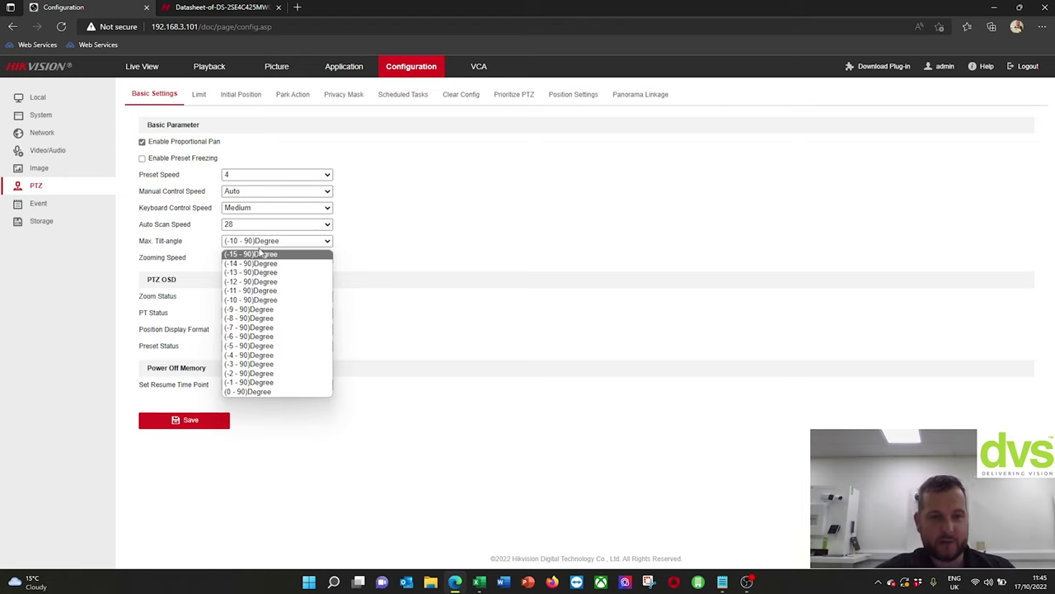
left_click(260, 256)
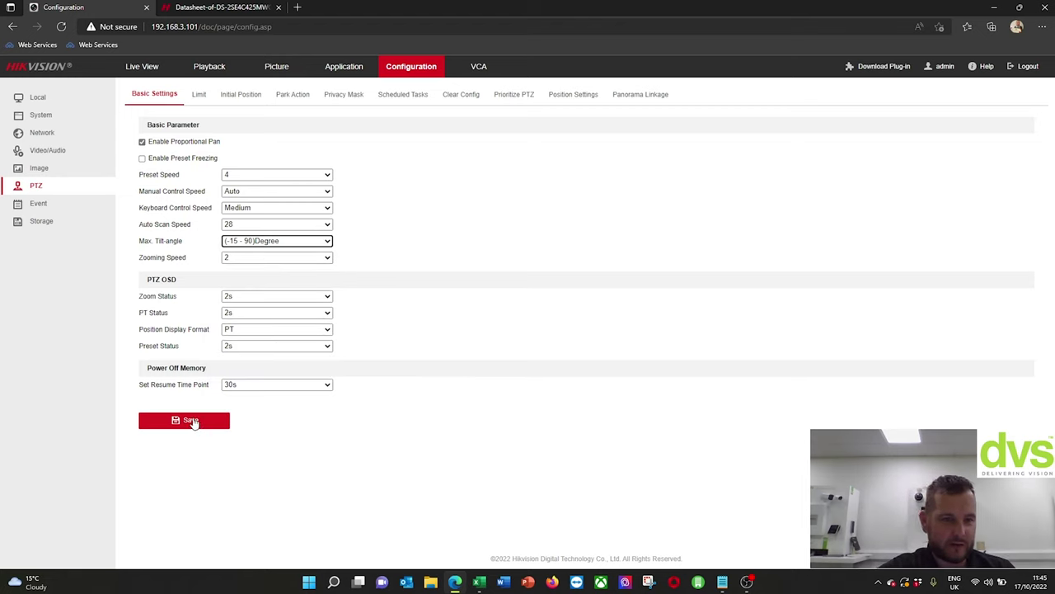
left_click(204, 418)
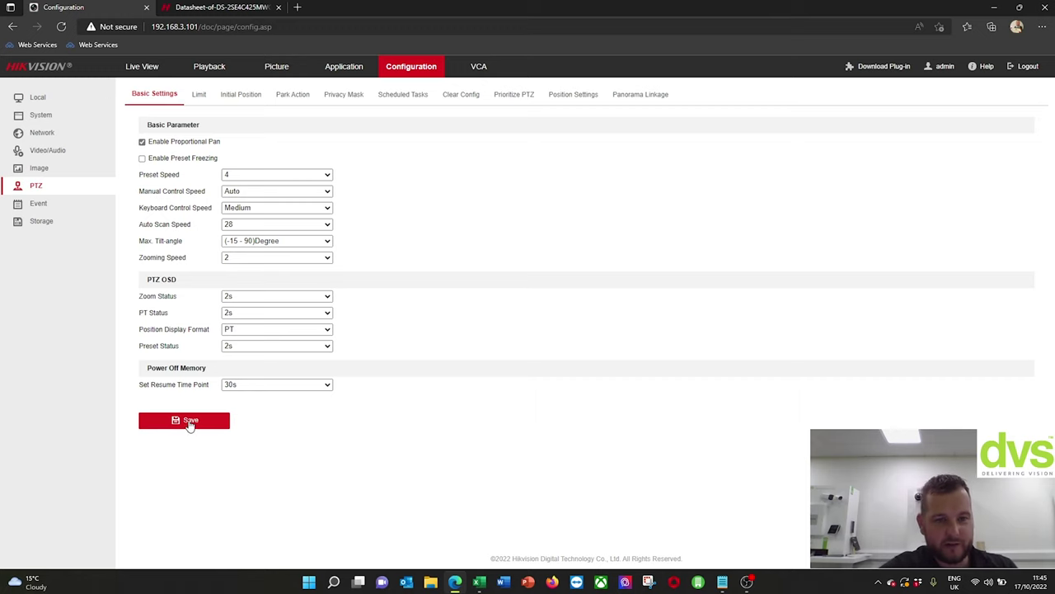
- Enable Park Action with type Preset and preset 1, then view the Privacy Mask page
left_click(202, 101)
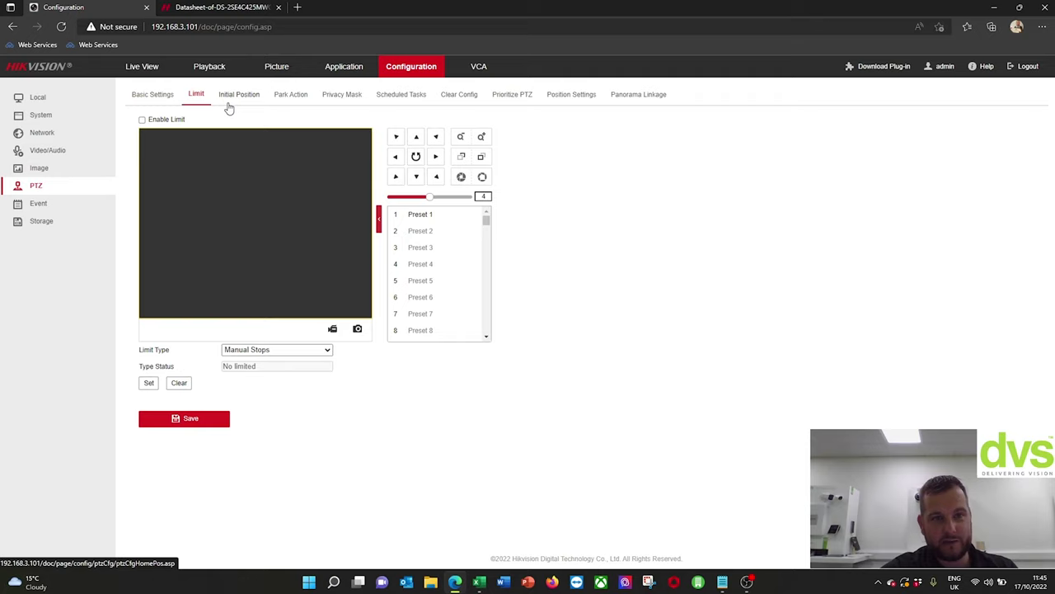
left_click(231, 101)
left_click(297, 99)
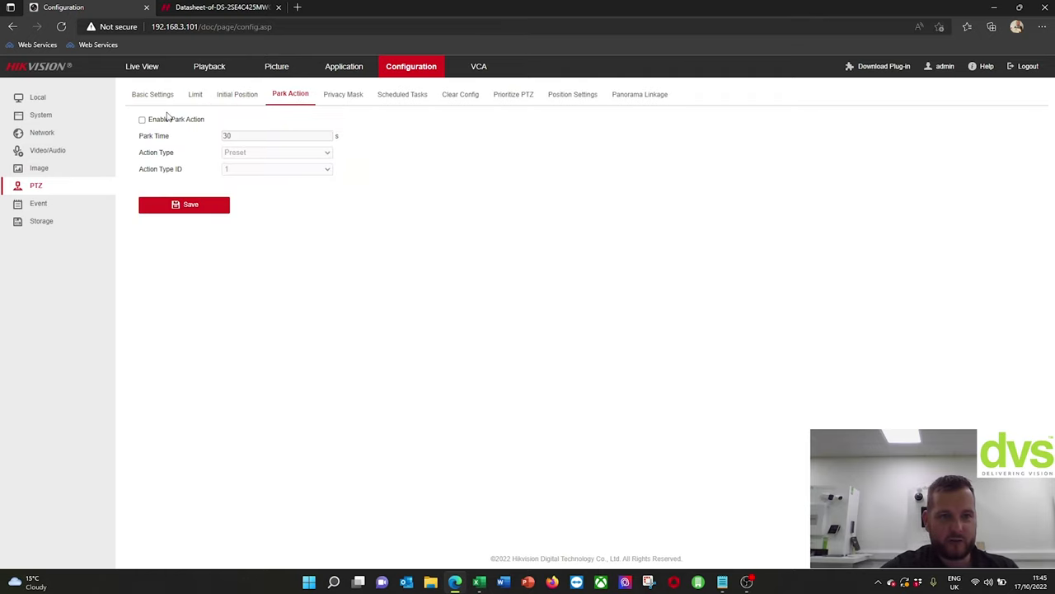
left_click(142, 122)
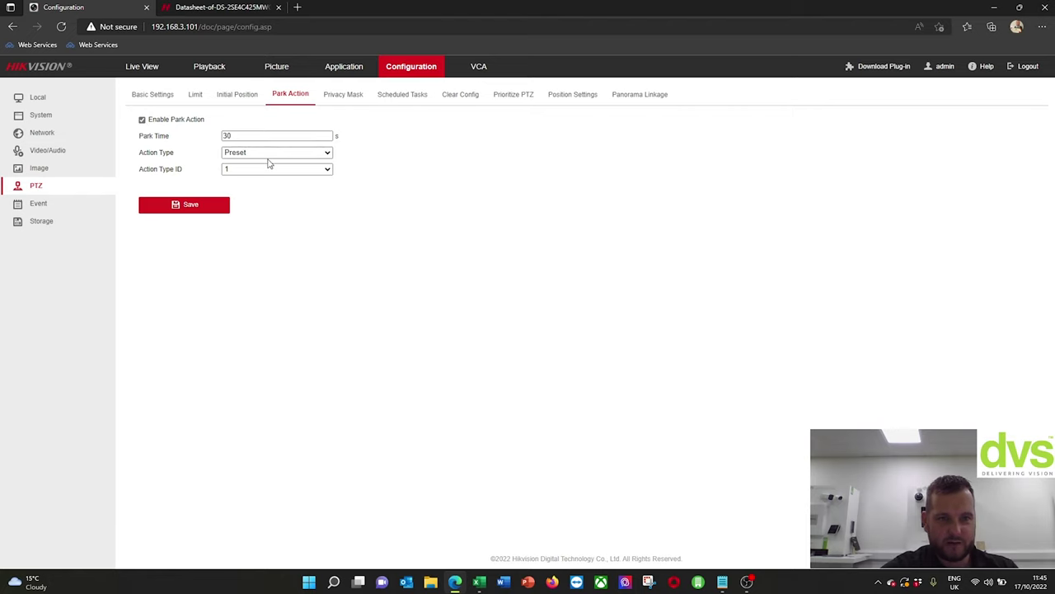
left_click(268, 162)
left_click(507, 198)
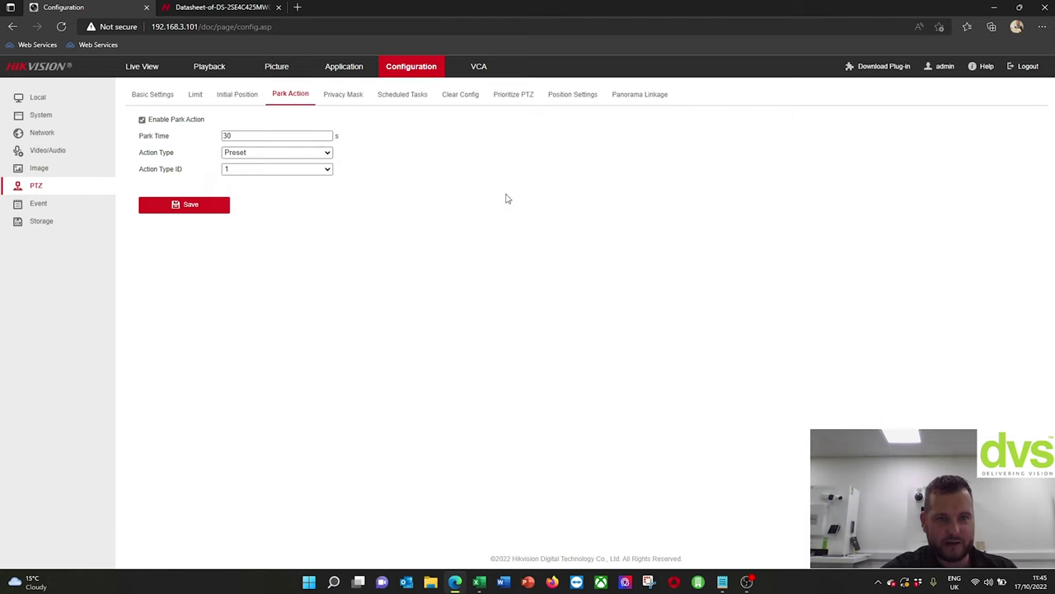
left_click(328, 170)
left_click(351, 198)
left_click(345, 99)
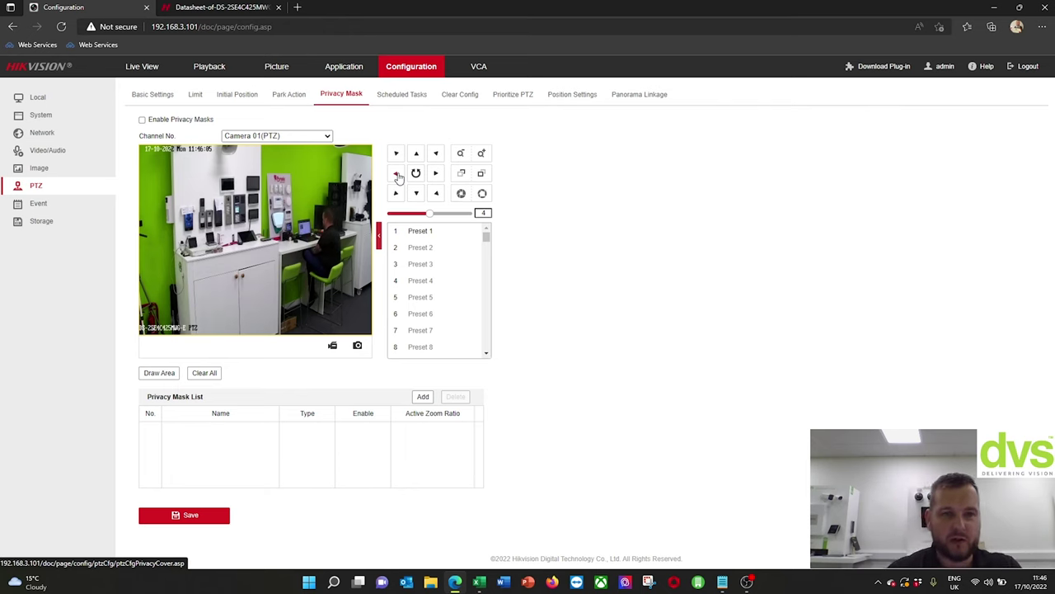
- Disable the PTZ scheduled task, then review Clear Config, Prioritize PTZ, Position Settings and Panorama Linkage
left_click(403, 96)
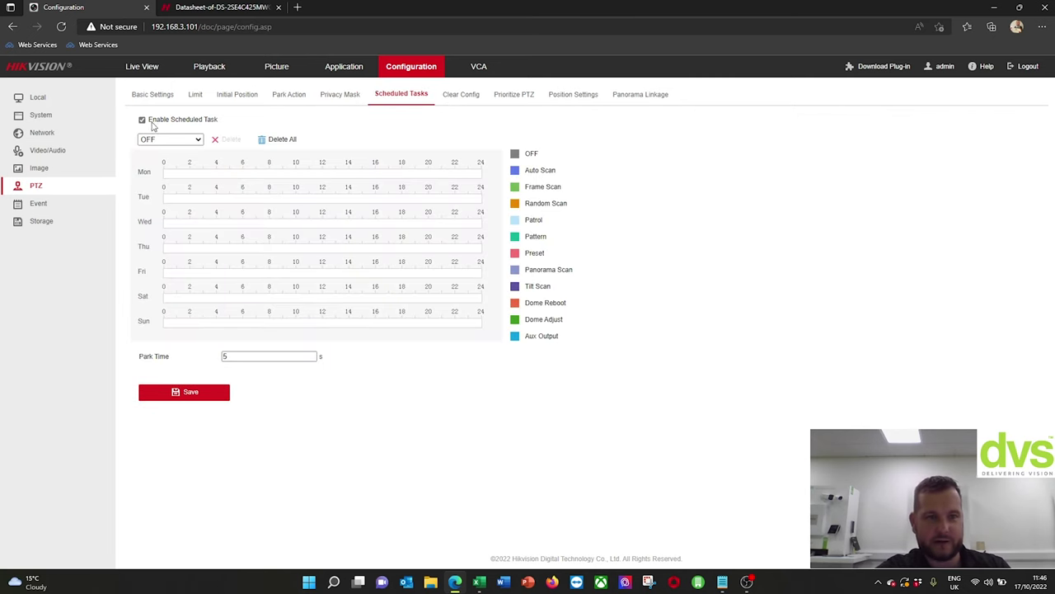
left_click(142, 121)
left_click(461, 96)
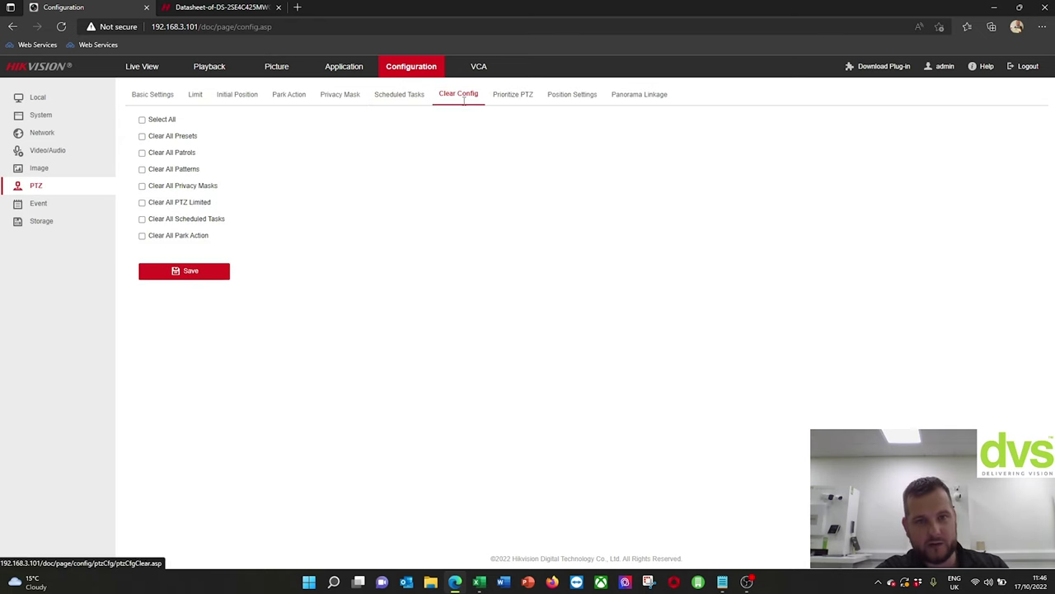
left_click(527, 96)
left_click(567, 97)
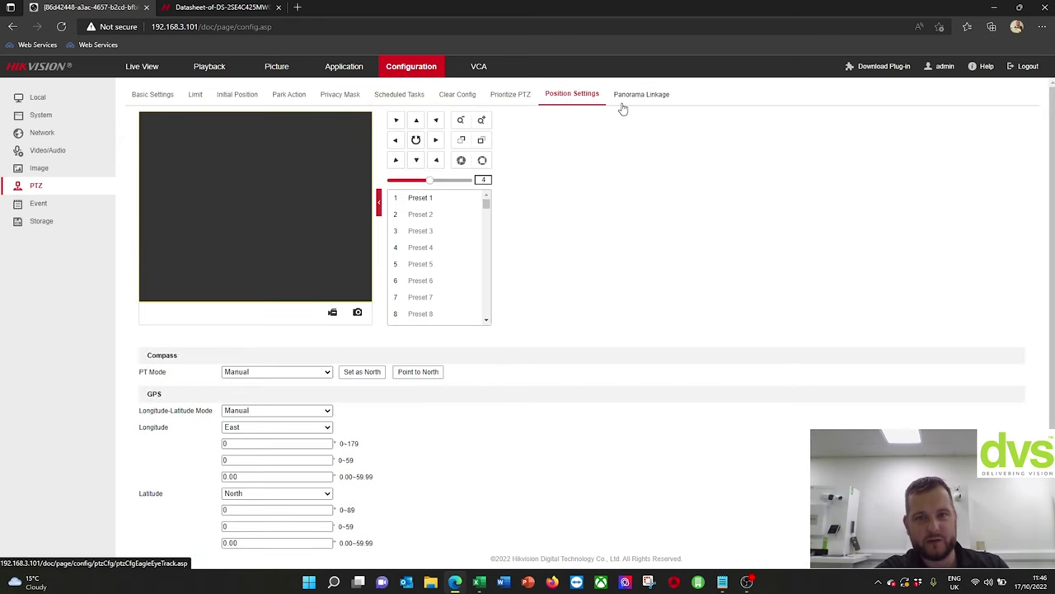
left_click(637, 96)
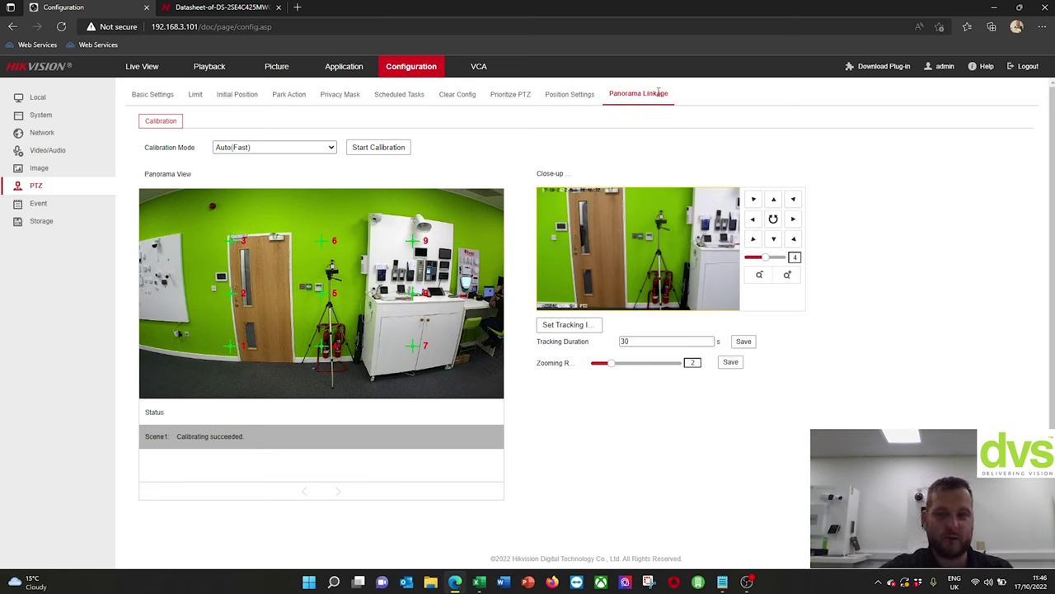
- Browse the Basic Event alarm input, alarm output and exception pages, reaching Audible Alarm Output
left_click(41, 204)
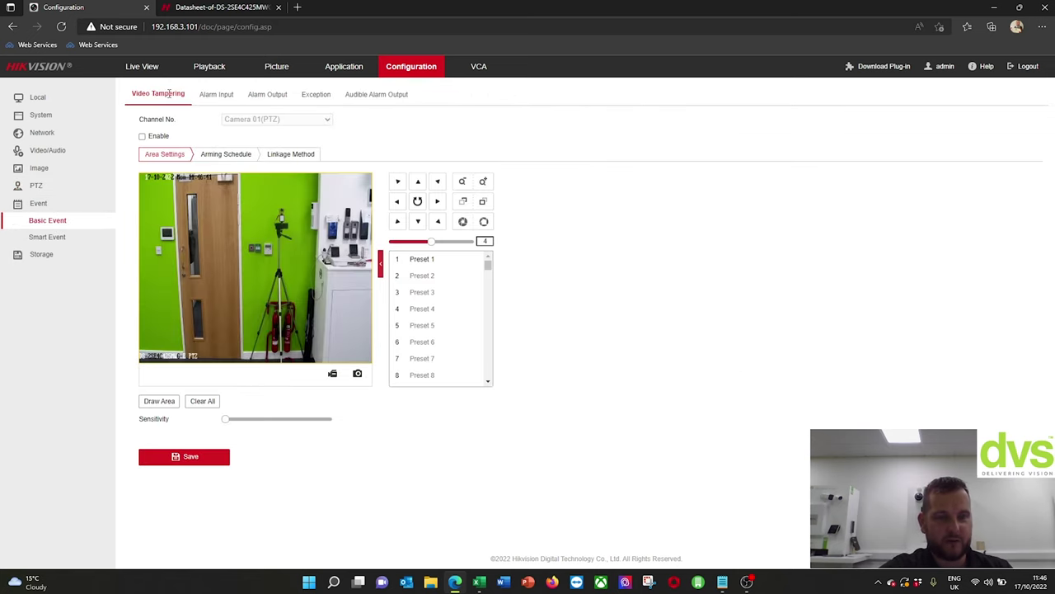
left_click(217, 95)
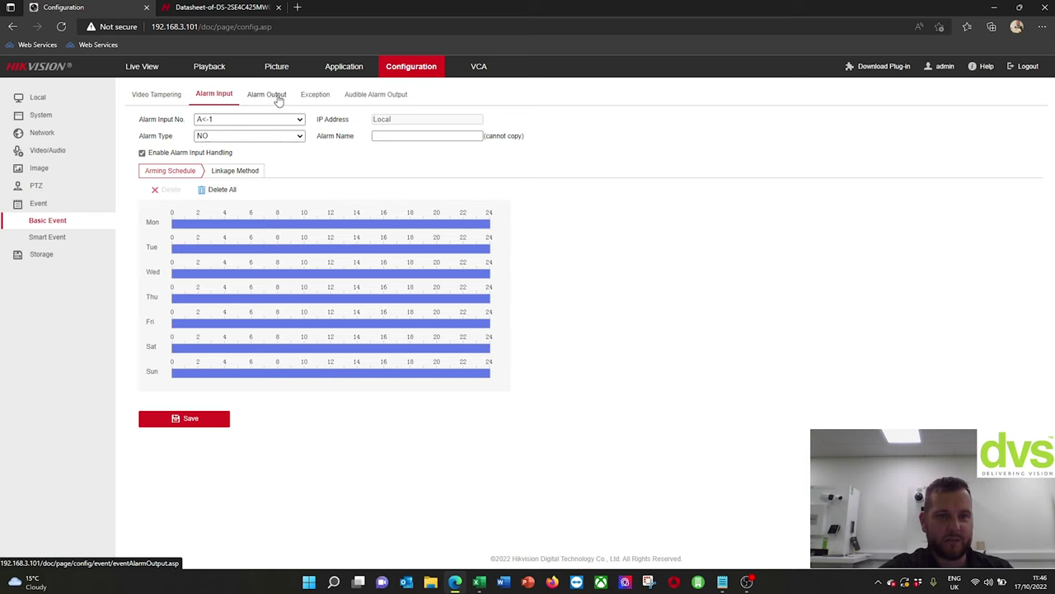
left_click(277, 96)
left_click(316, 102)
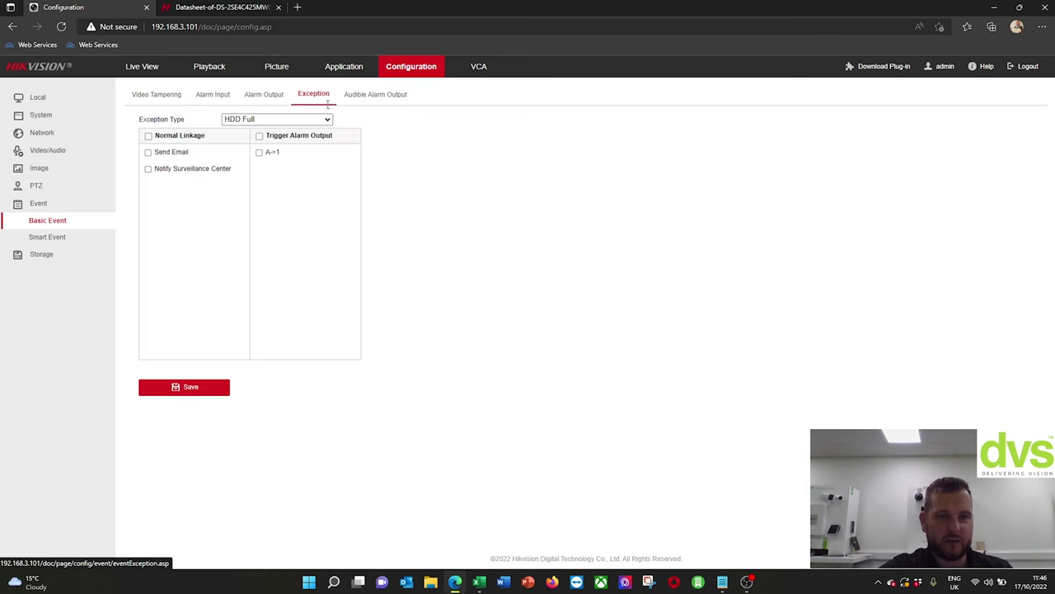
left_click(369, 94)
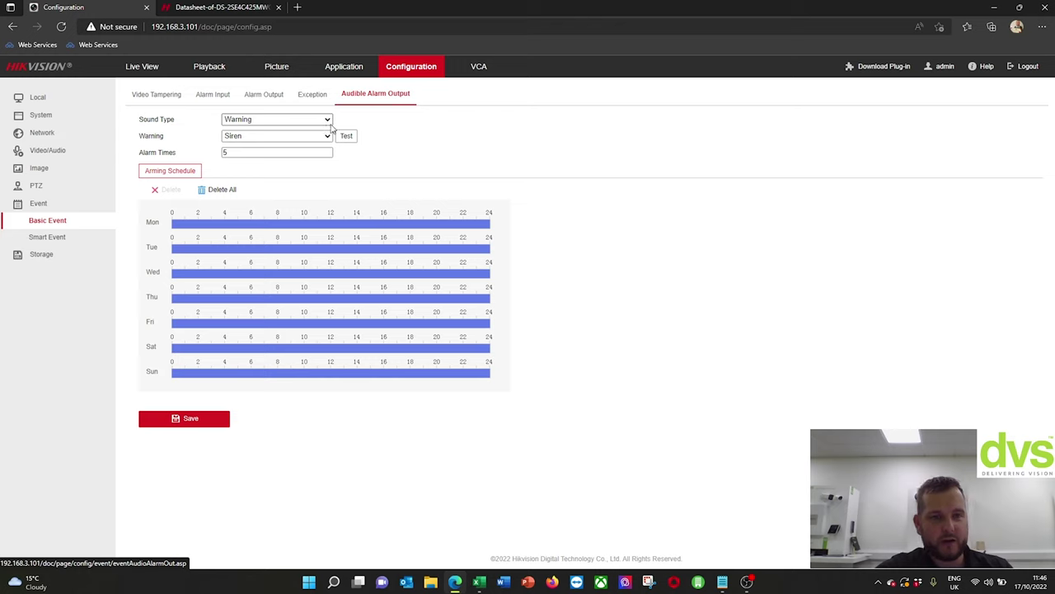
- Keep the audible alarm sound as Warning/Siren, then view audio exception detection and the record schedule
left_click(328, 120)
left_click(329, 151)
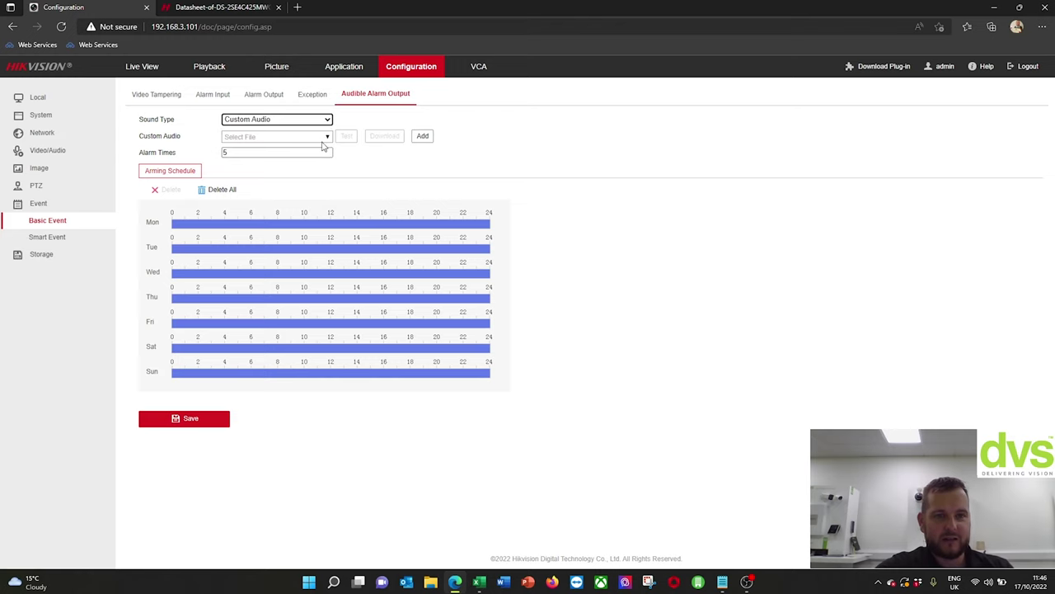
left_click(325, 136)
left_click(345, 121)
left_click(330, 123)
left_click(302, 133)
left_click(301, 137)
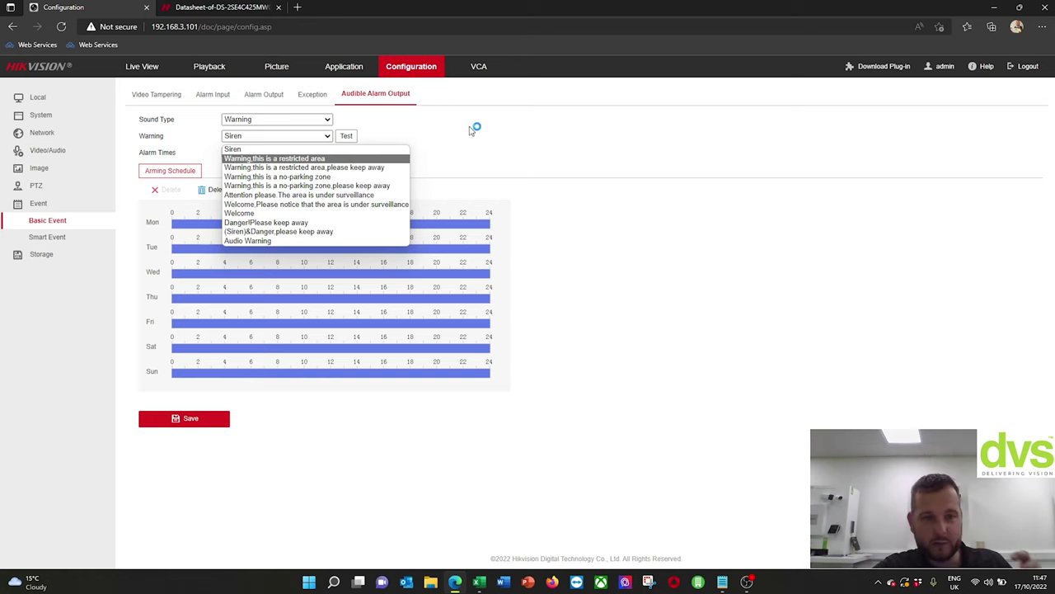
left_click(472, 130)
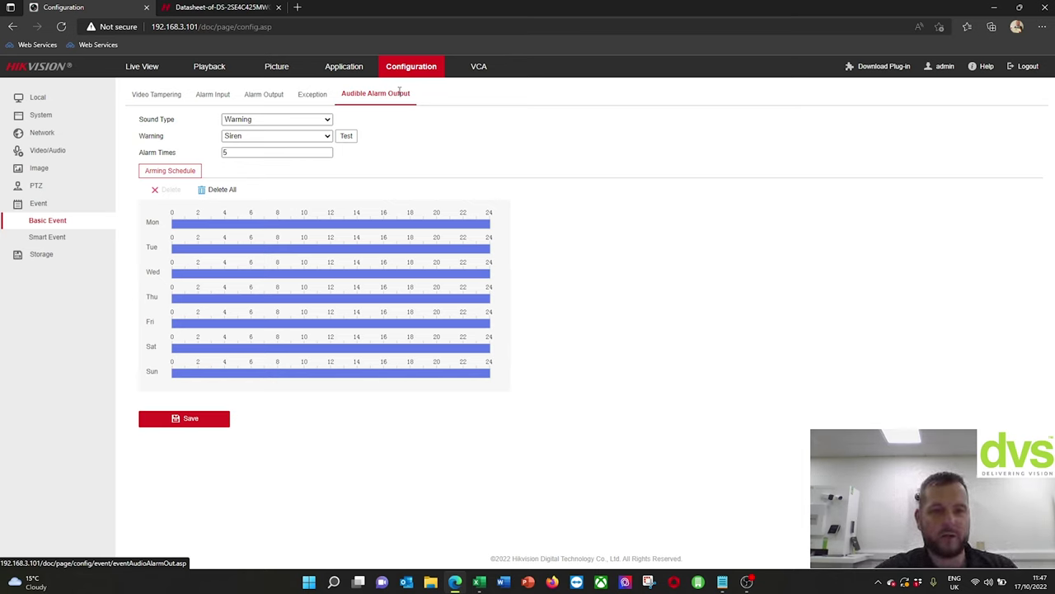
left_click(89, 237)
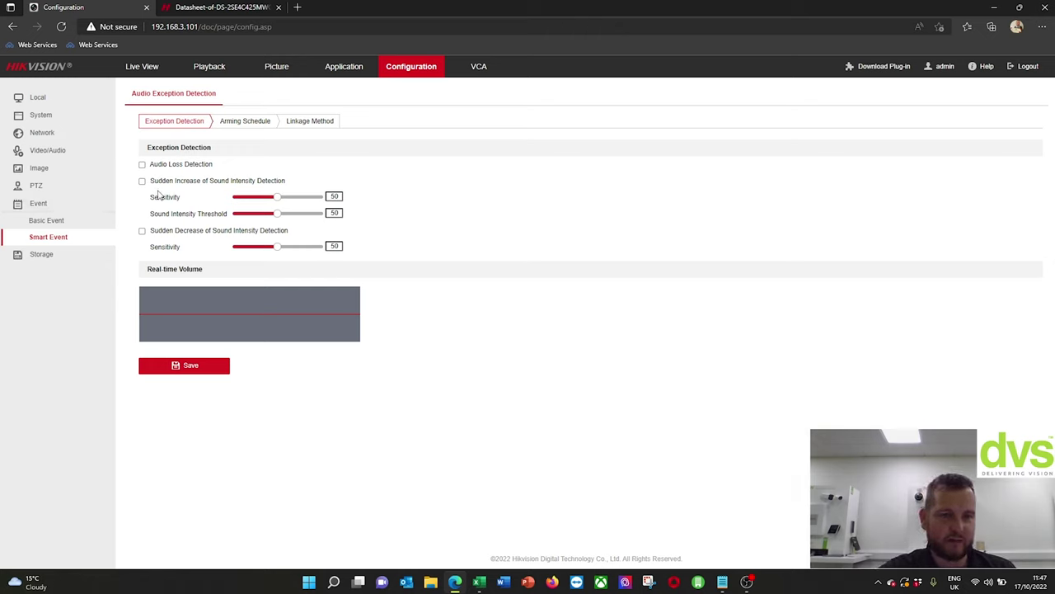
left_click(74, 253)
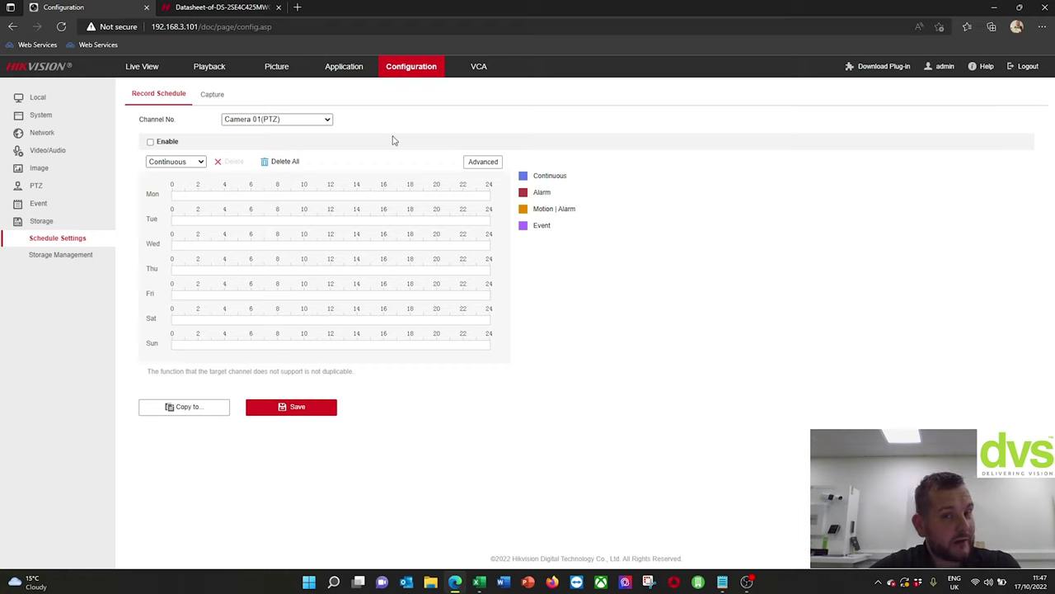
- Open VCA and view the Resource page with Smart Event checked for both cameras
left_click(481, 68)
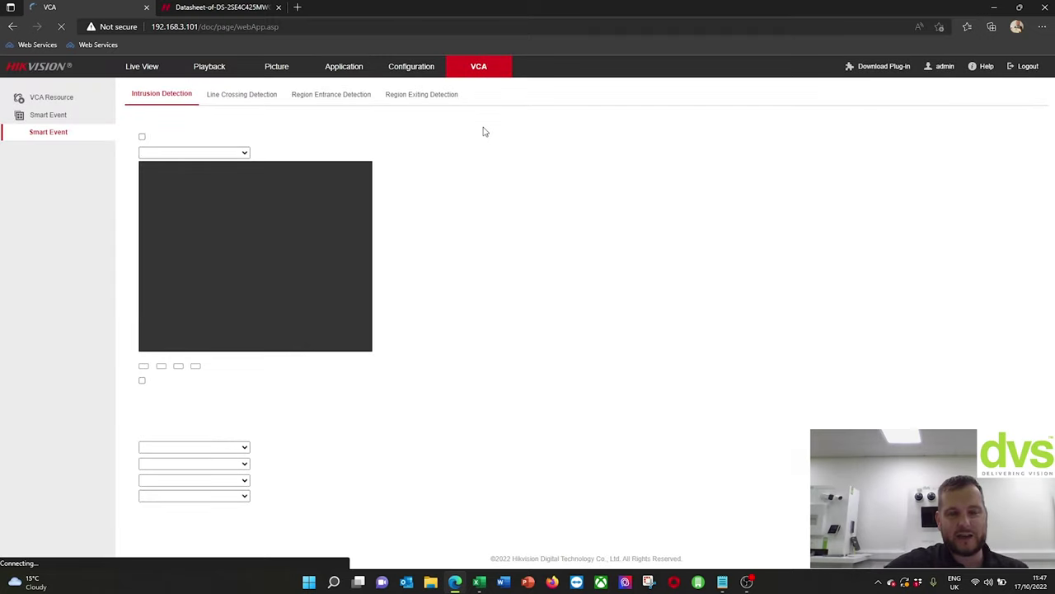
left_click(41, 97)
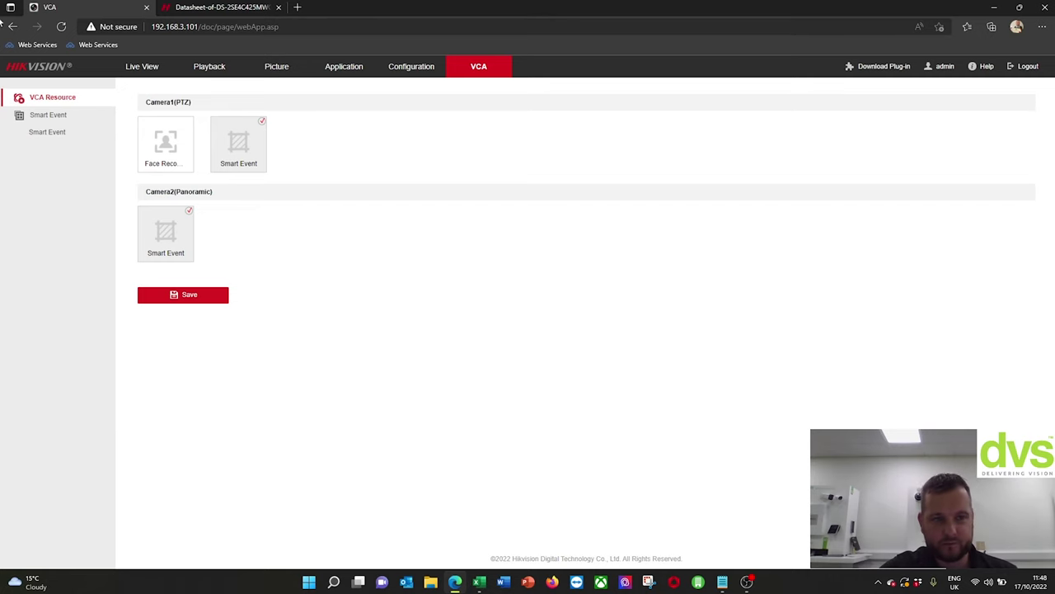
- Compare Intrusion Detection for Camera 01(PTZ) and Camera 02(Panoramic), checking the Linkage Method
left_click(51, 135)
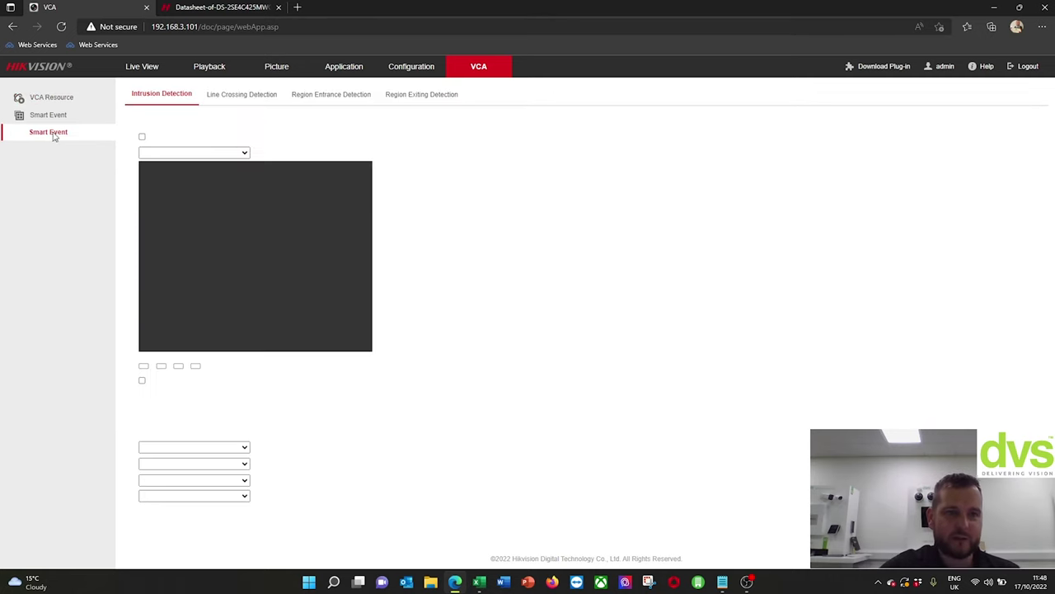
left_click(266, 124)
left_click(266, 141)
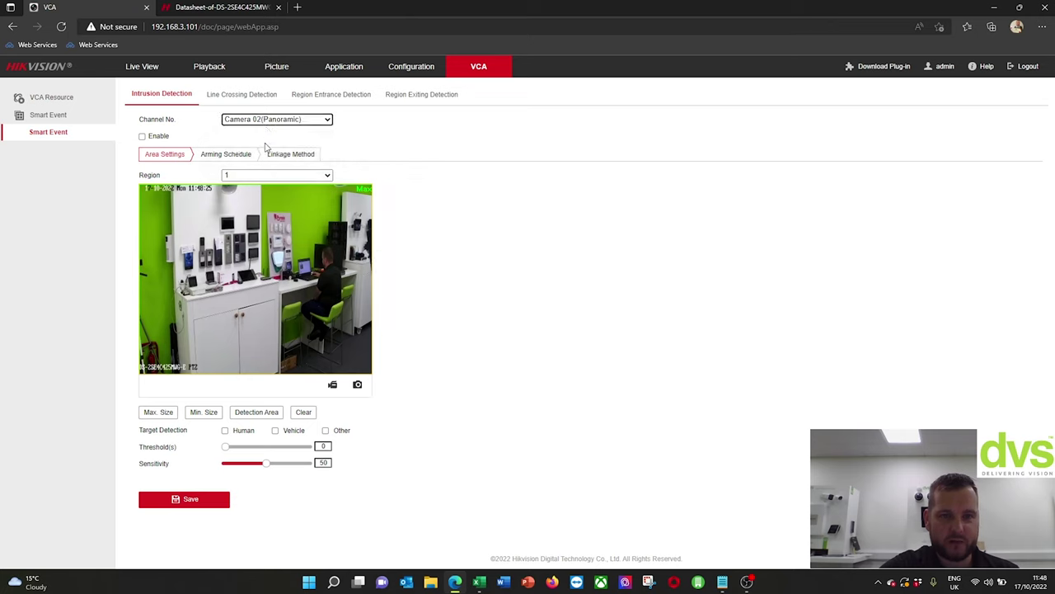
left_click(266, 124)
left_click(265, 130)
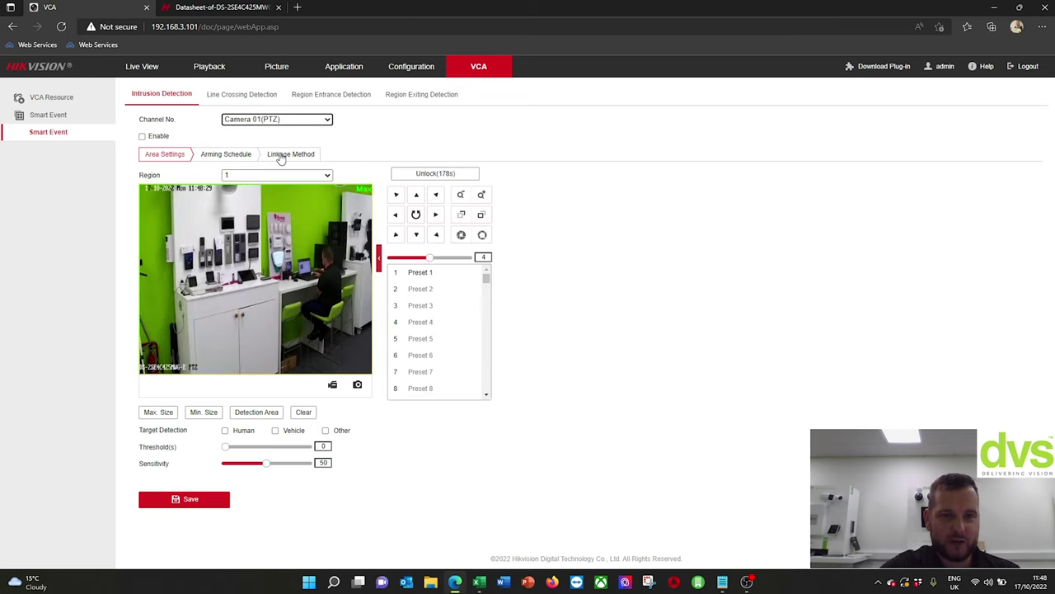
left_click(280, 156)
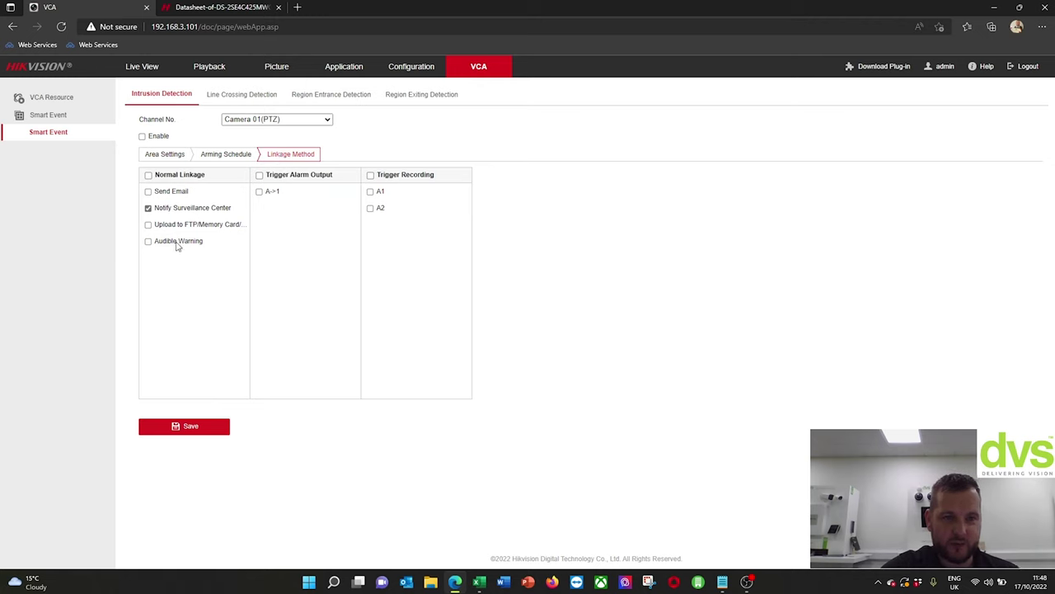
- Settle on Camera 02(Panoramic) and bring up its detection Area Settings
left_click(247, 121)
left_click(251, 140)
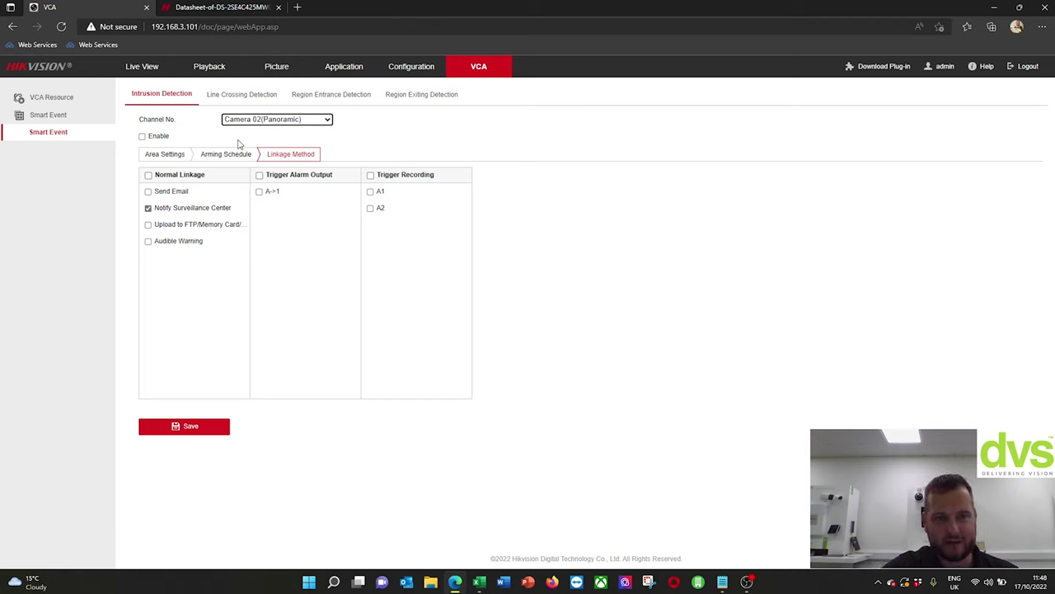
left_click(271, 122)
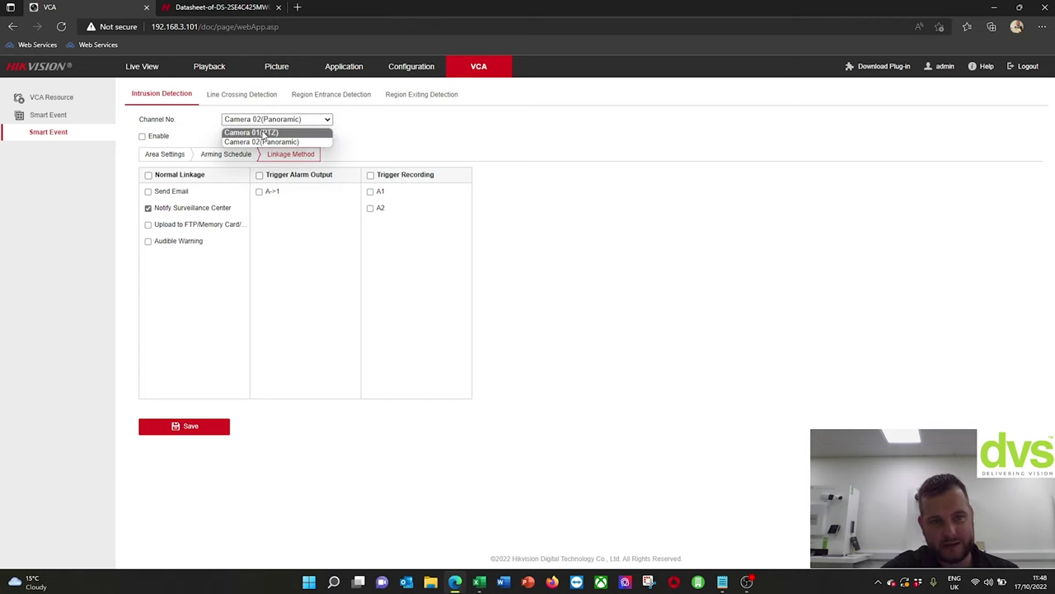
left_click(263, 134)
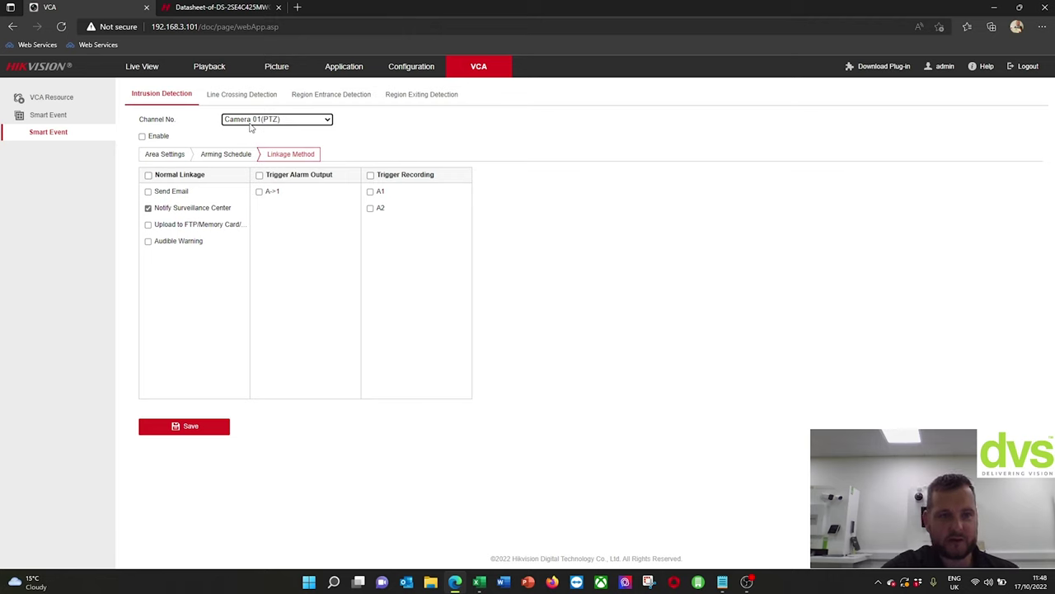
left_click(249, 124)
left_click(253, 143)
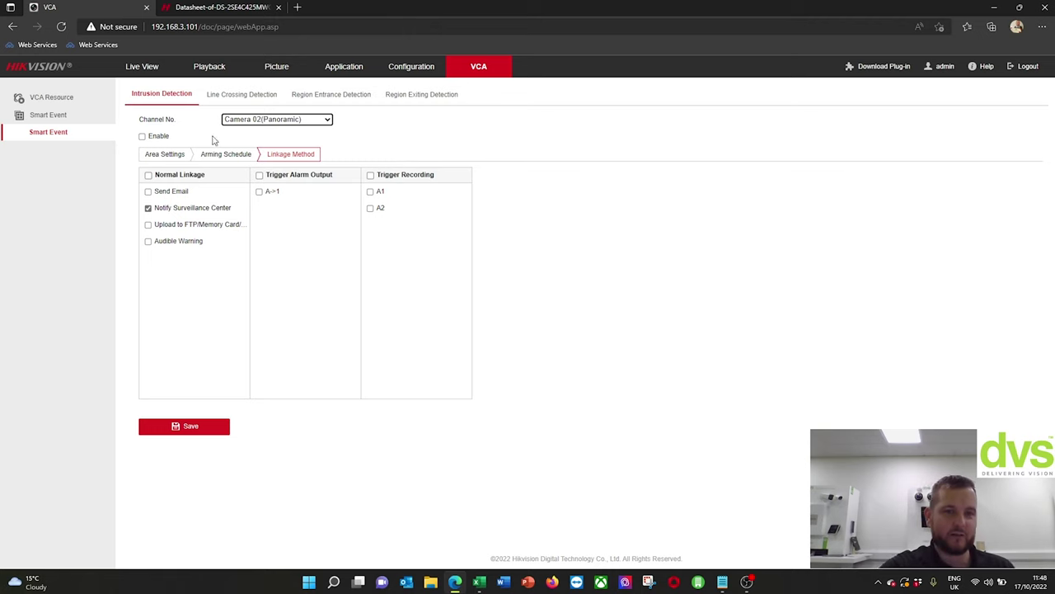
left_click(167, 156)
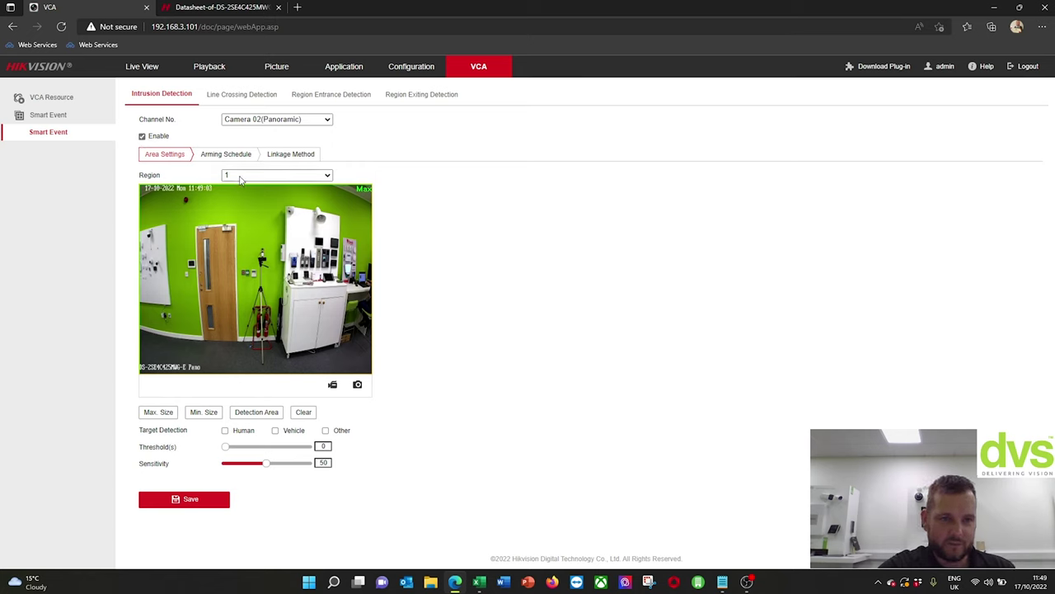
- Draw Region 1's four-corner intrusion area over the doorway
left_click(299, 177)
left_click(283, 174)
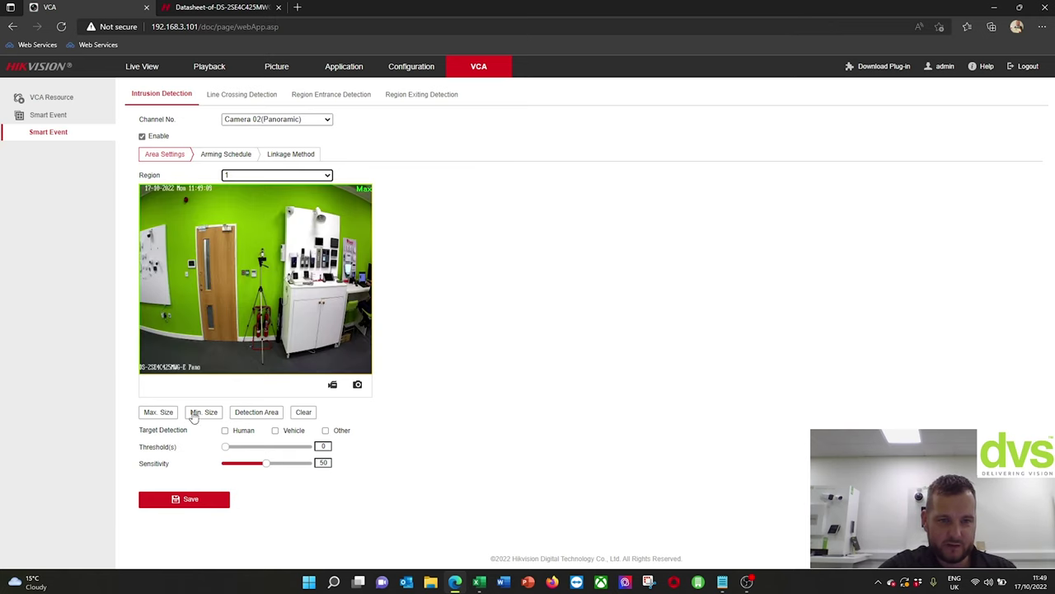
left_click(255, 414)
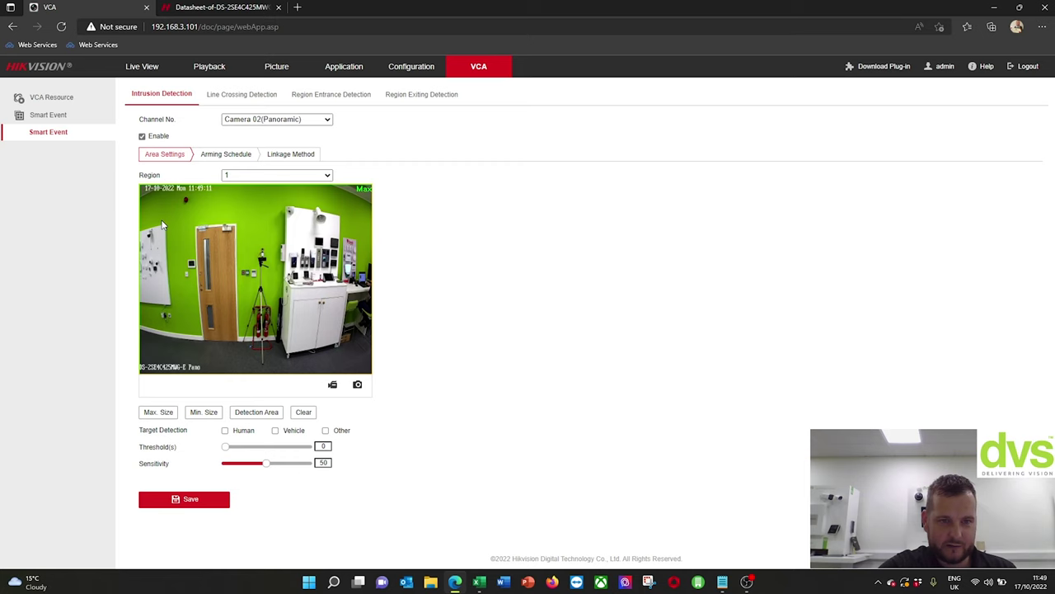
left_click(228, 227)
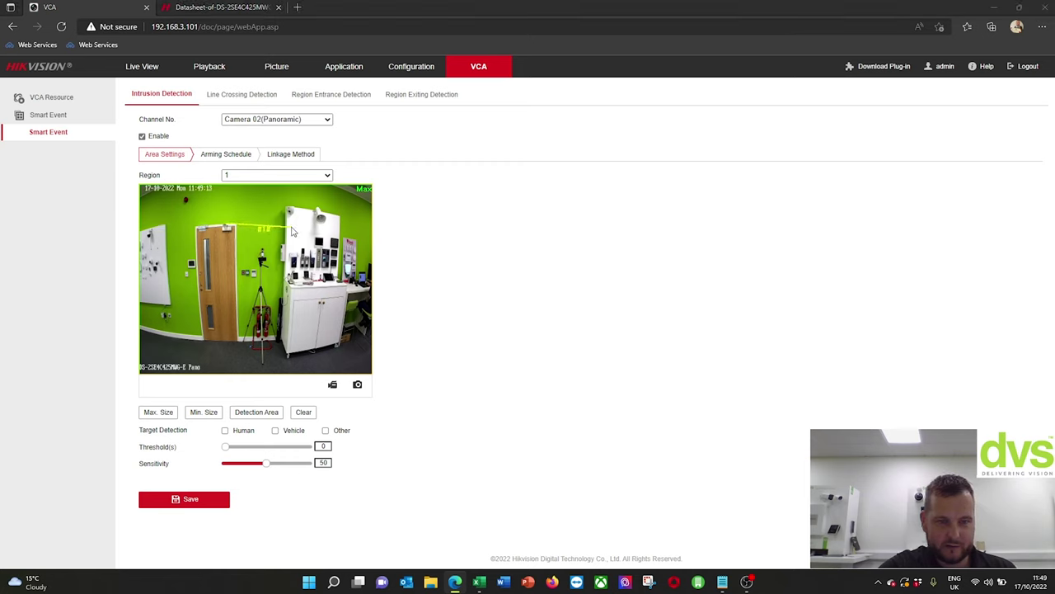
left_click(288, 224)
left_click(287, 368)
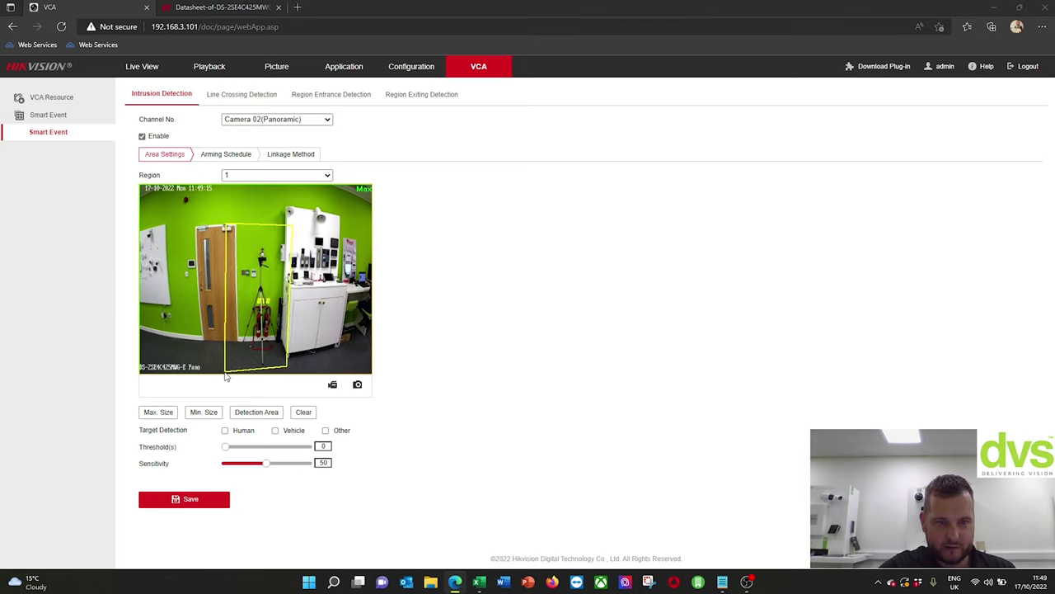
left_click(225, 370)
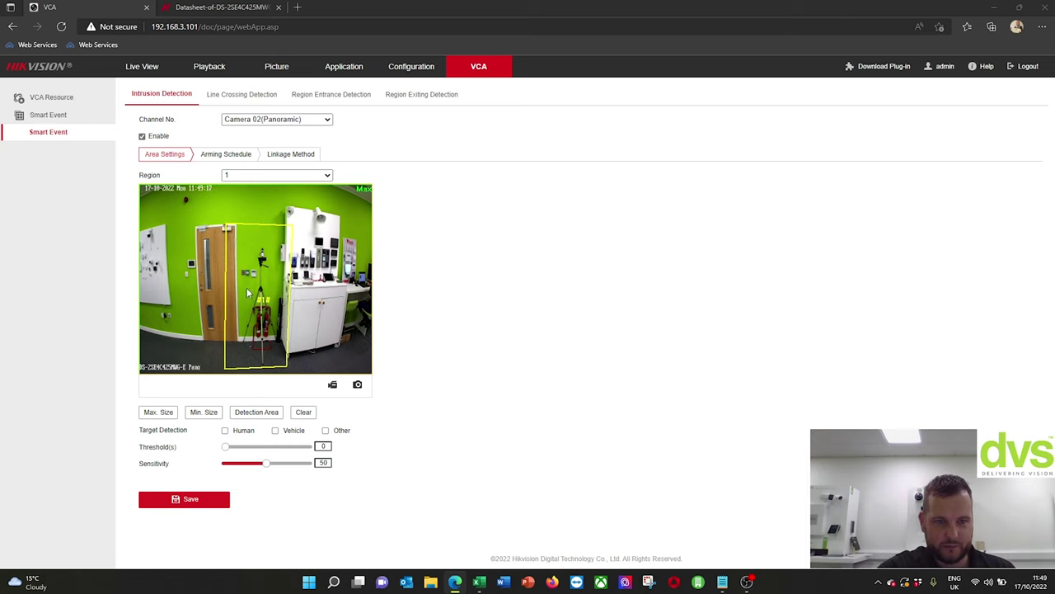
- Set the maximum and minimum target size boxes, detect Human only, and set threshold 1
left_click(168, 412)
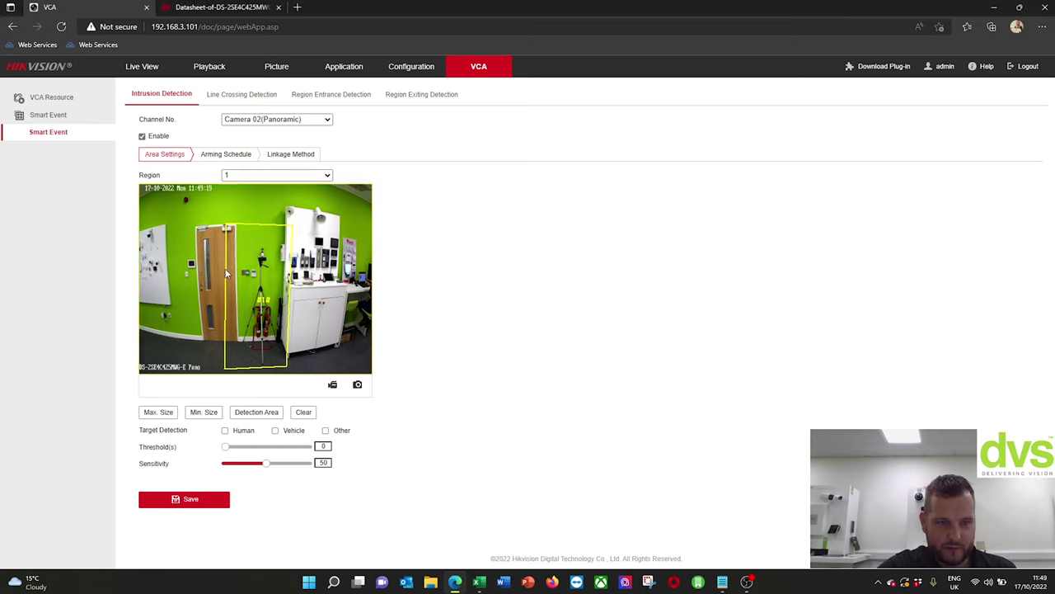
left_click_drag(224, 219, 287, 368)
left_click(213, 415)
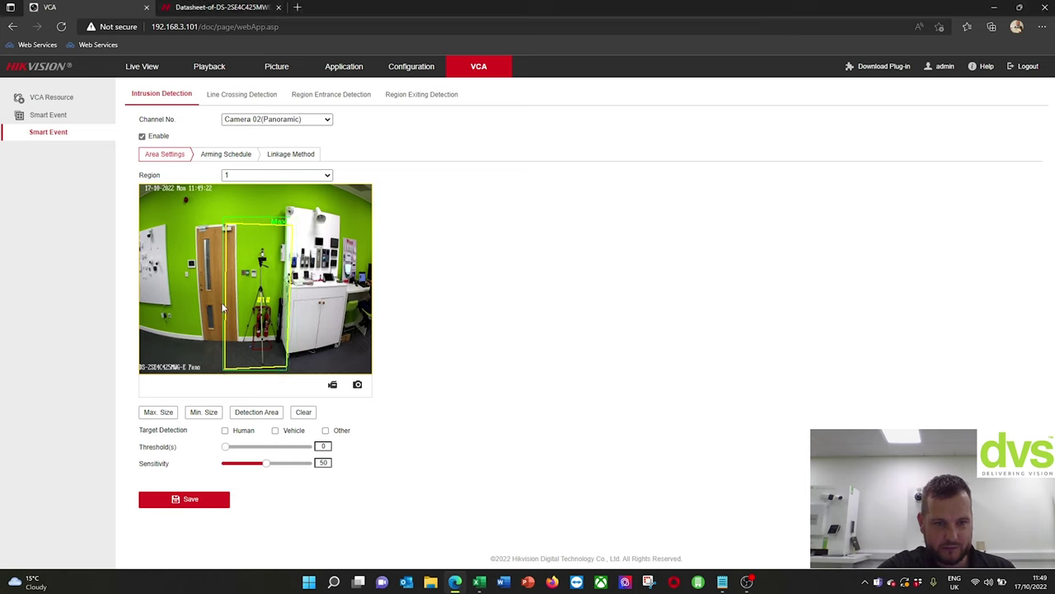
left_click_drag(223, 307, 234, 321)
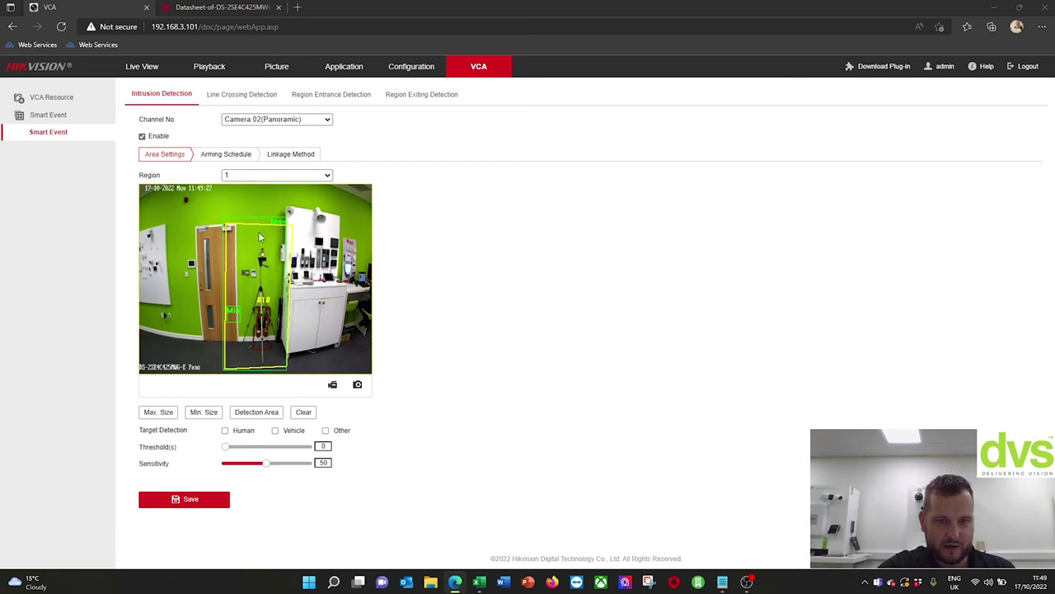
left_click(226, 432)
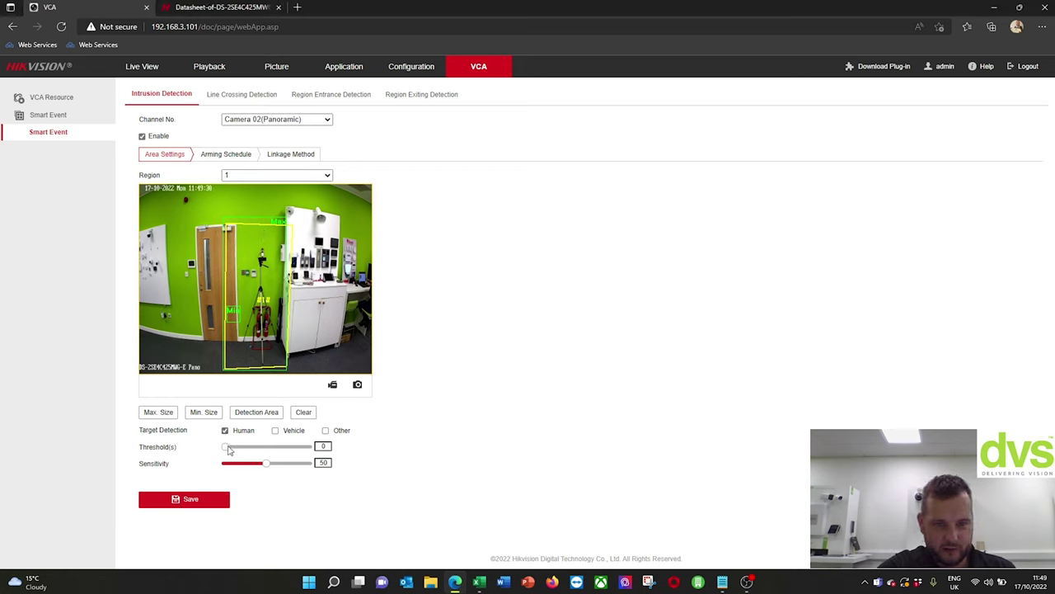
left_click_drag(229, 450, 238, 450)
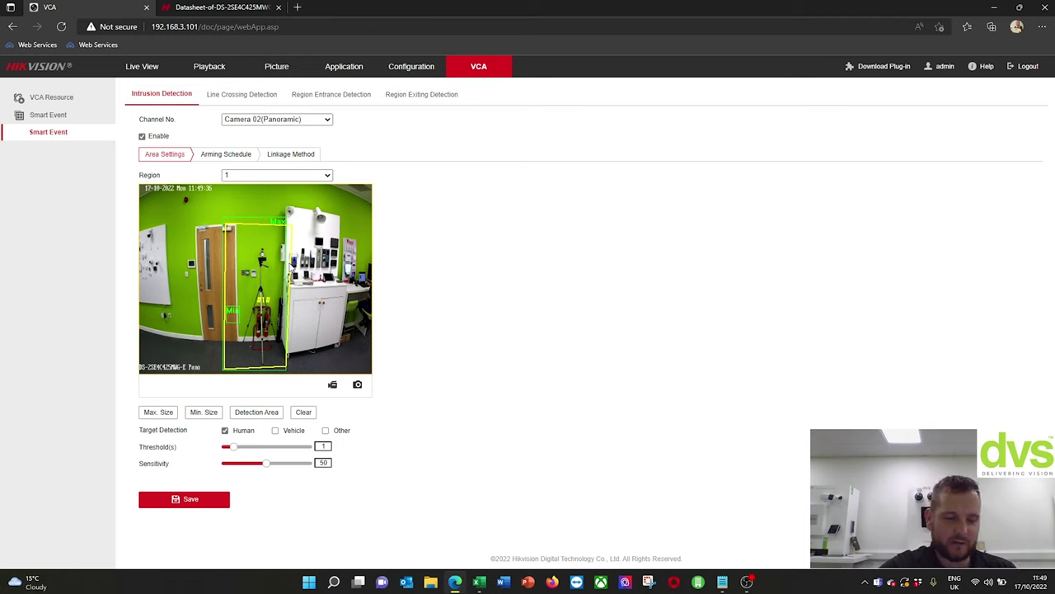
left_click(232, 157)
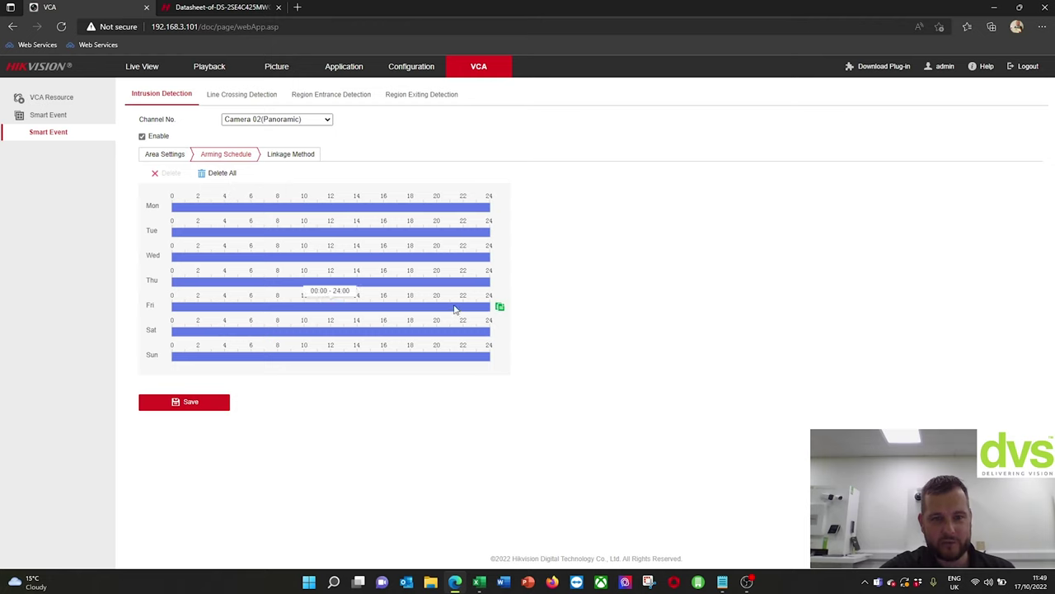
left_click(312, 155)
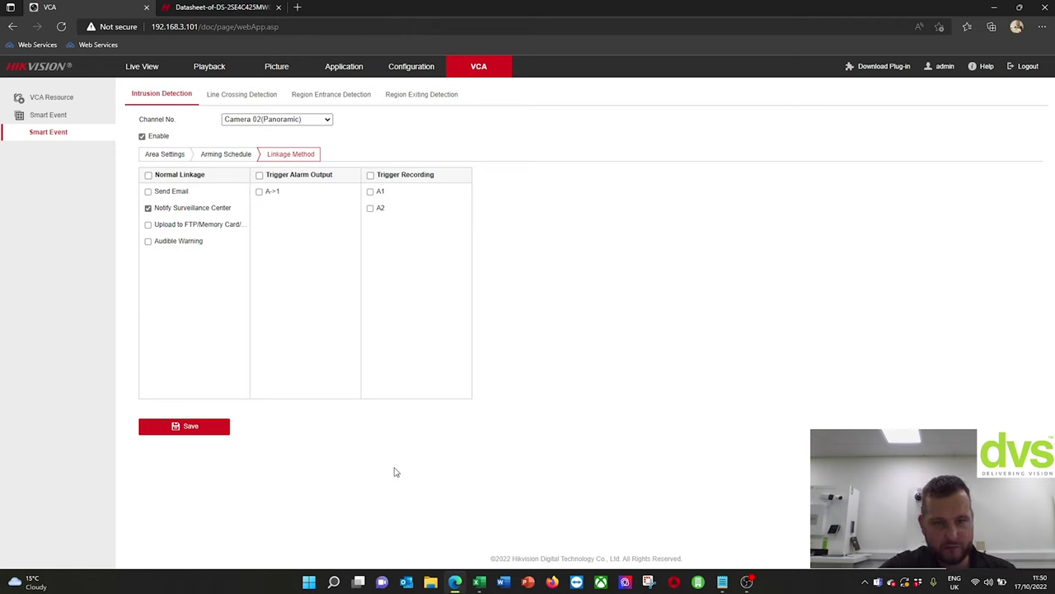
- Review the line crossing, region entrance and region exiting pages, returning to Intrusion Detection
left_click(231, 155)
left_click(181, 156)
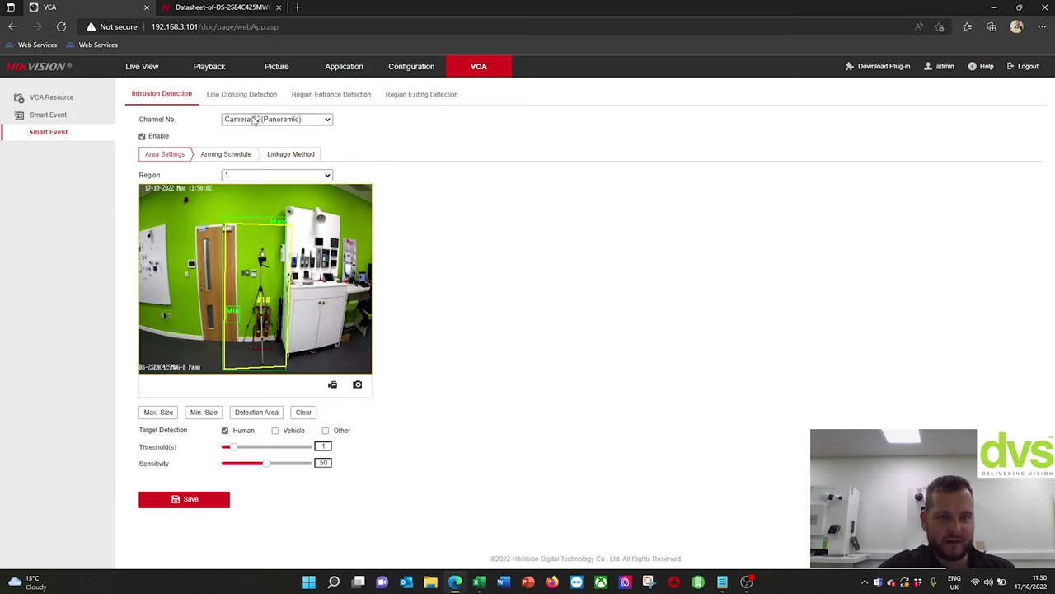
left_click(234, 96)
left_click(329, 98)
left_click(416, 97)
left_click(160, 99)
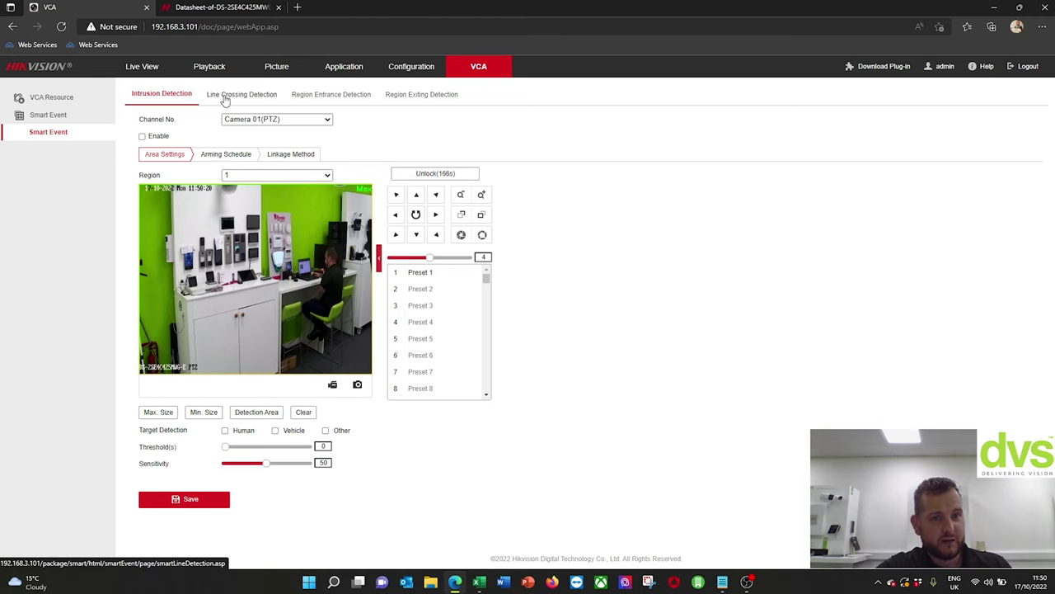
- Switch the channel to Camera 02(Panoramic) and go to Live View
left_click(272, 119)
left_click(259, 141)
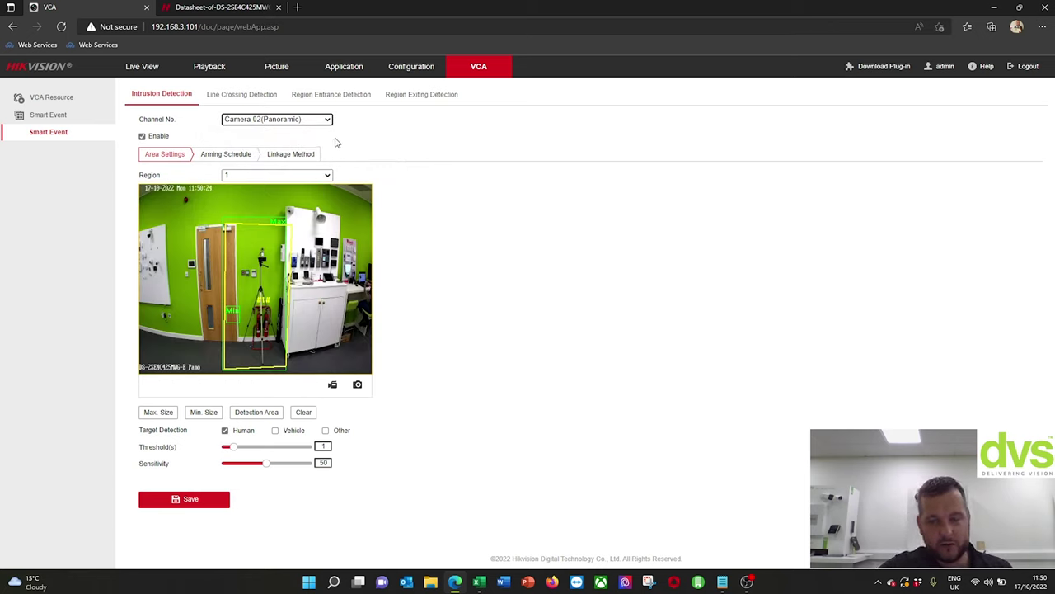
left_click(154, 69)
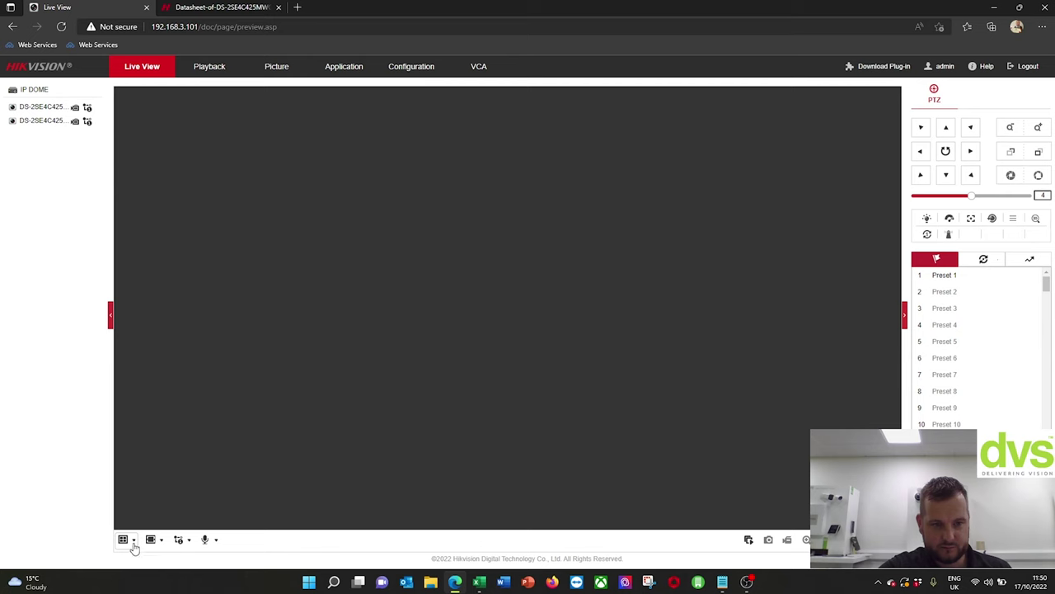
- Show the second camera's live video in a single pane, then go to Configuration
left_click(132, 543)
left_click(124, 556)
double_click(41, 107)
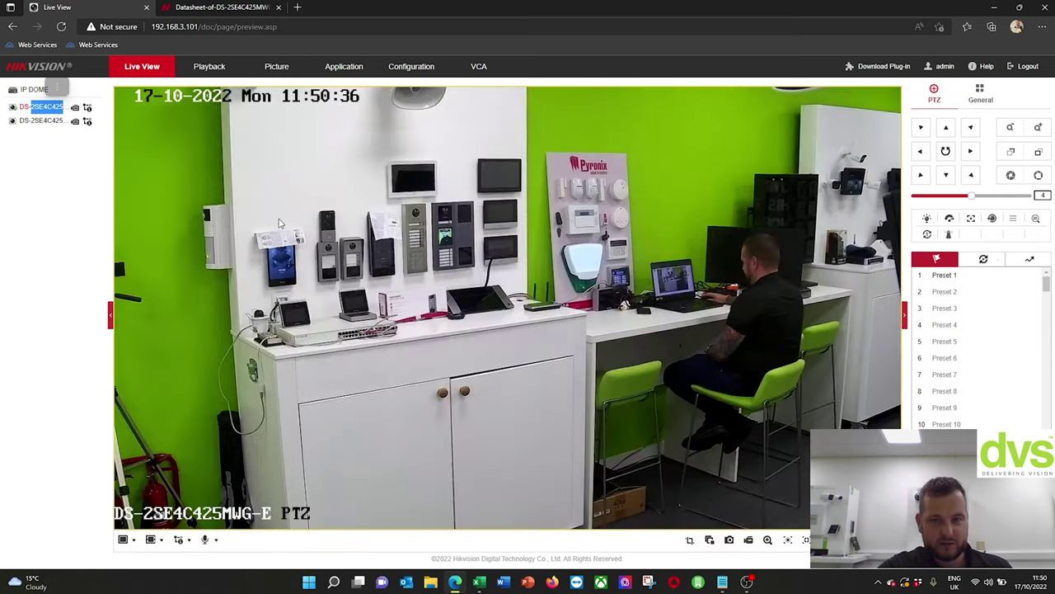
double_click(41, 120)
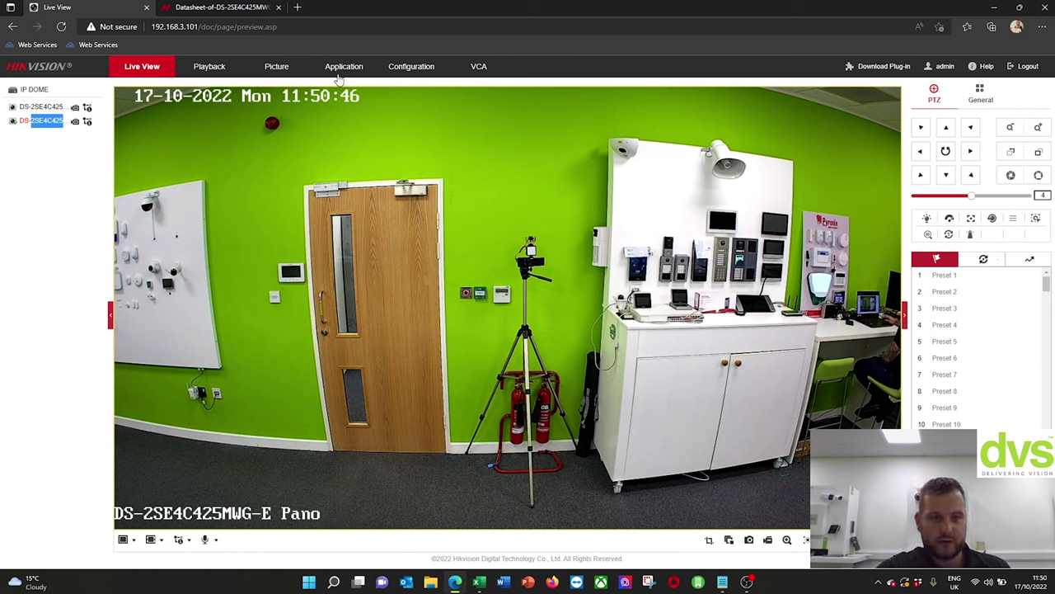
left_click(415, 69)
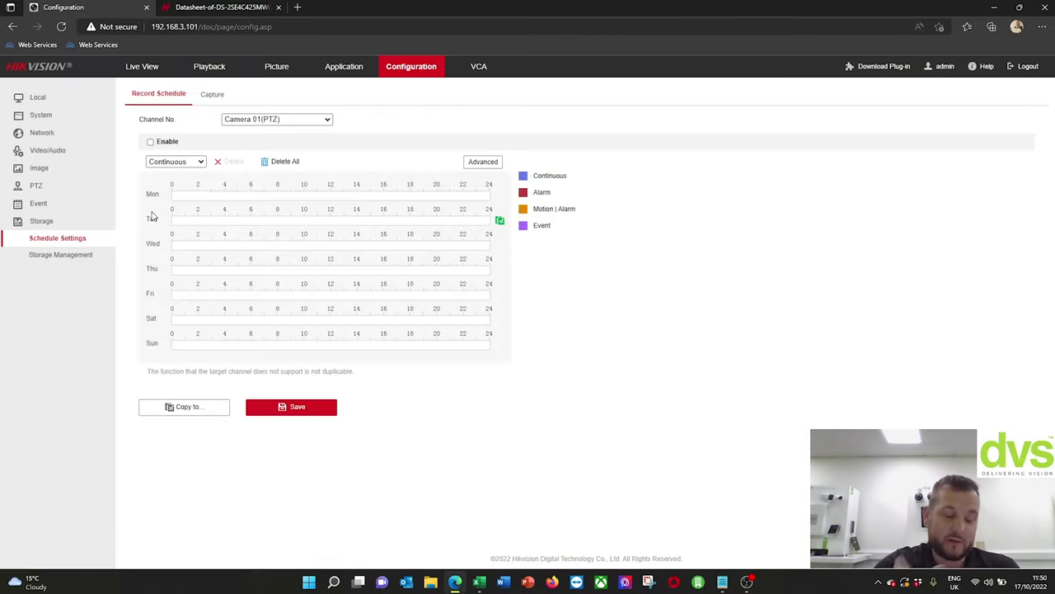
- Check the Local live-view parameters, then go back to Live View
left_click(78, 98)
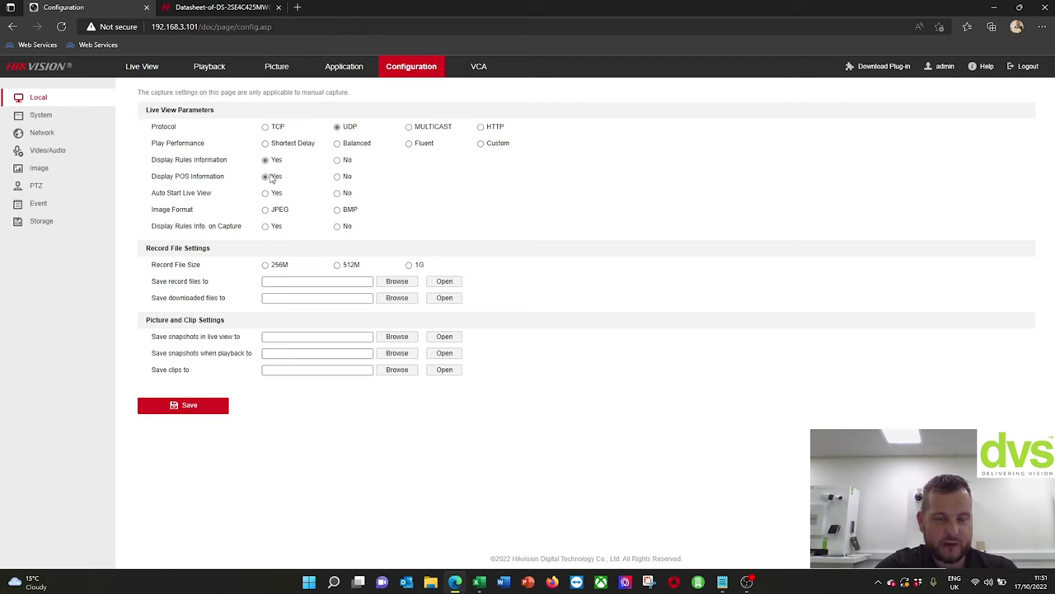
left_click(150, 66)
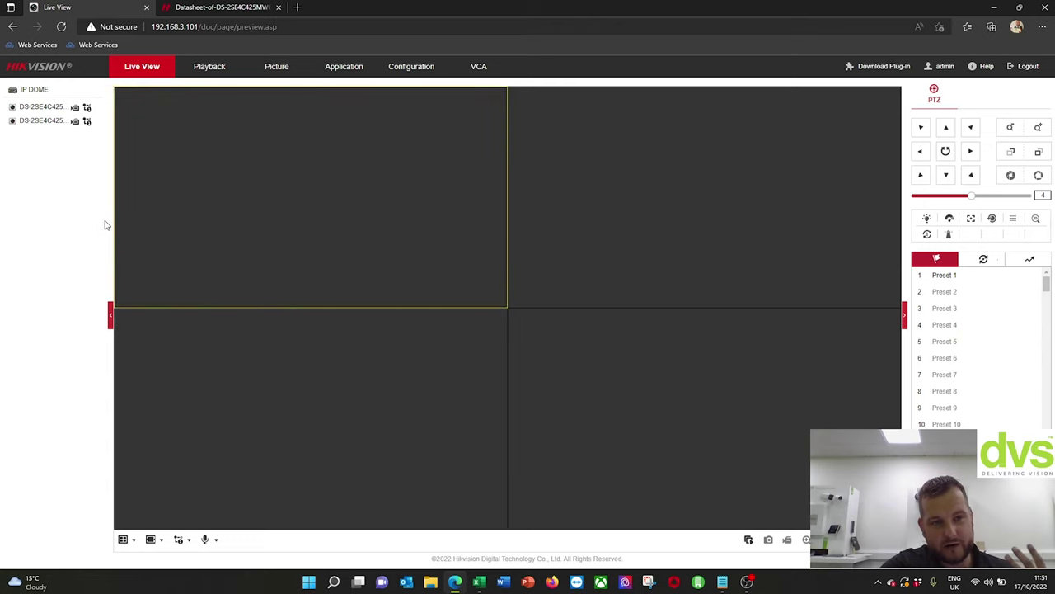
- Play the panoramic camera with its intrusion zone in a 1x1 layout, then open Configuration
left_click(125, 540)
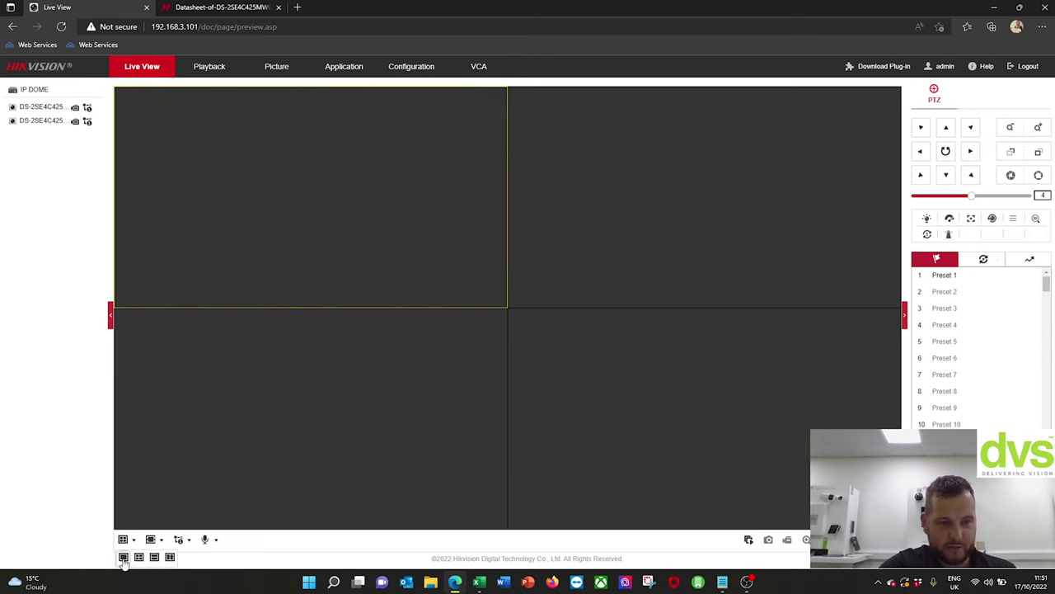
left_click(123, 557)
double_click(47, 121)
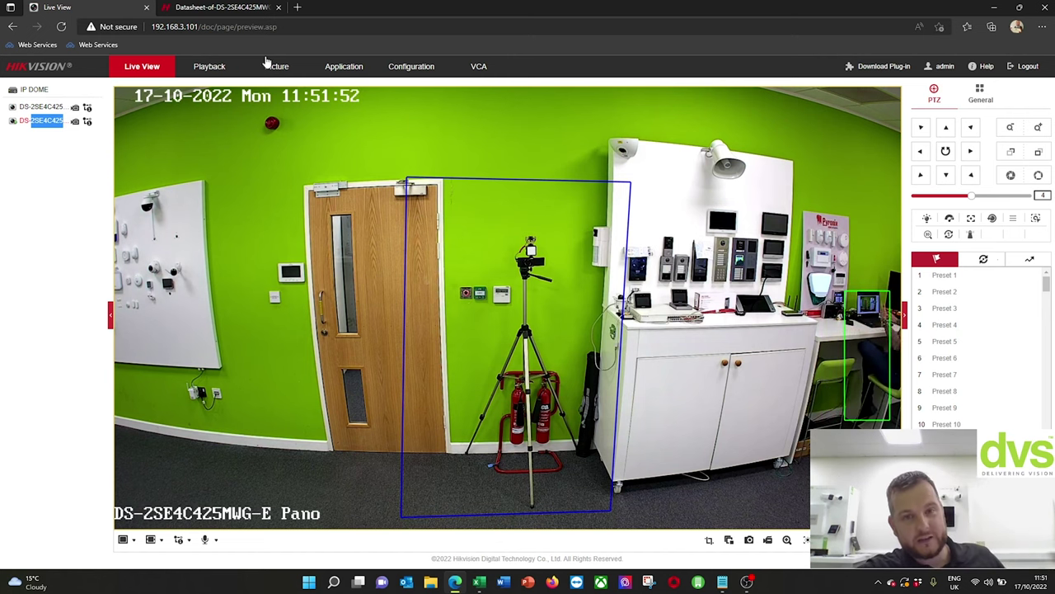
left_click(392, 69)
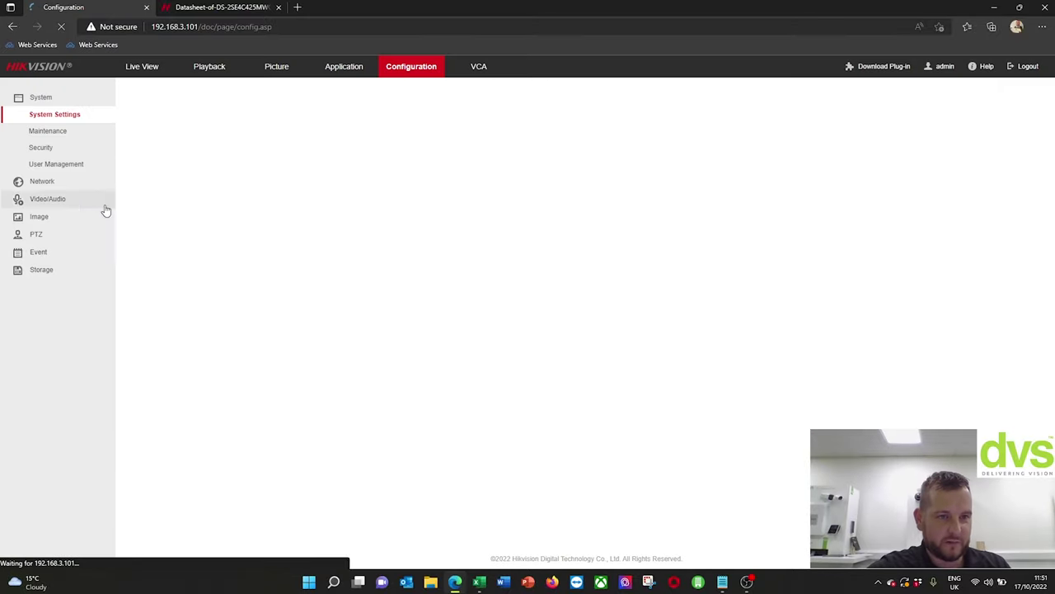
- Set Camera 01(PTZ) day/night switch sensitivity to 7, keeping Auto mode
left_click(79, 218)
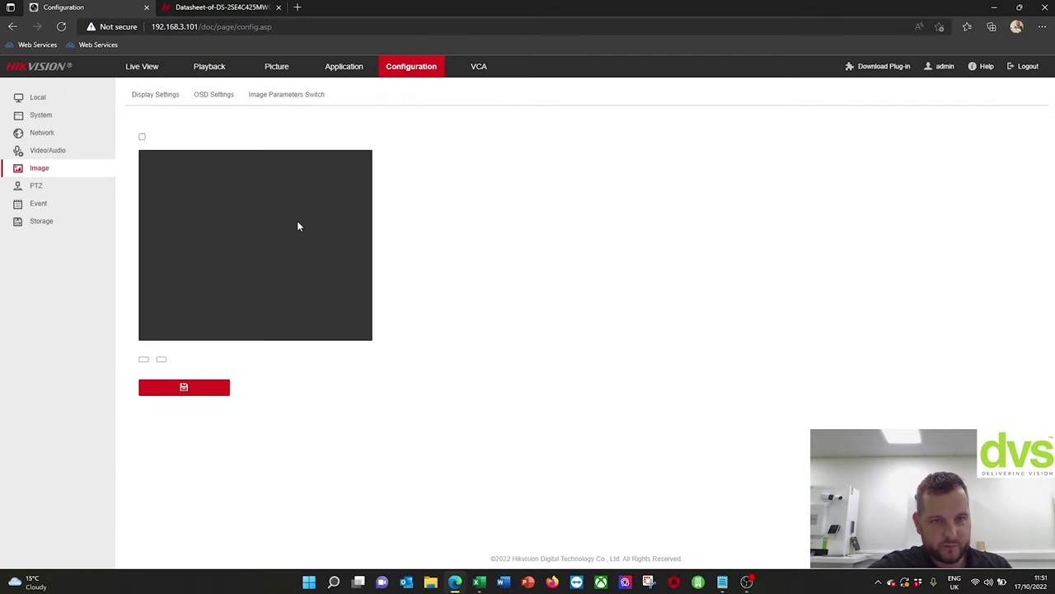
left_click(164, 96)
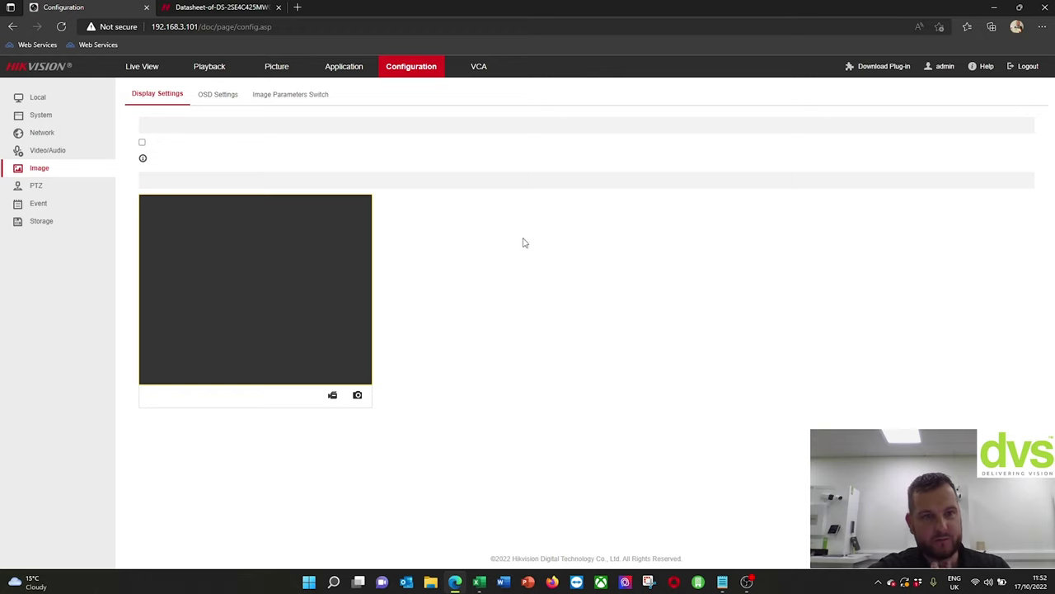
left_click(62, 26)
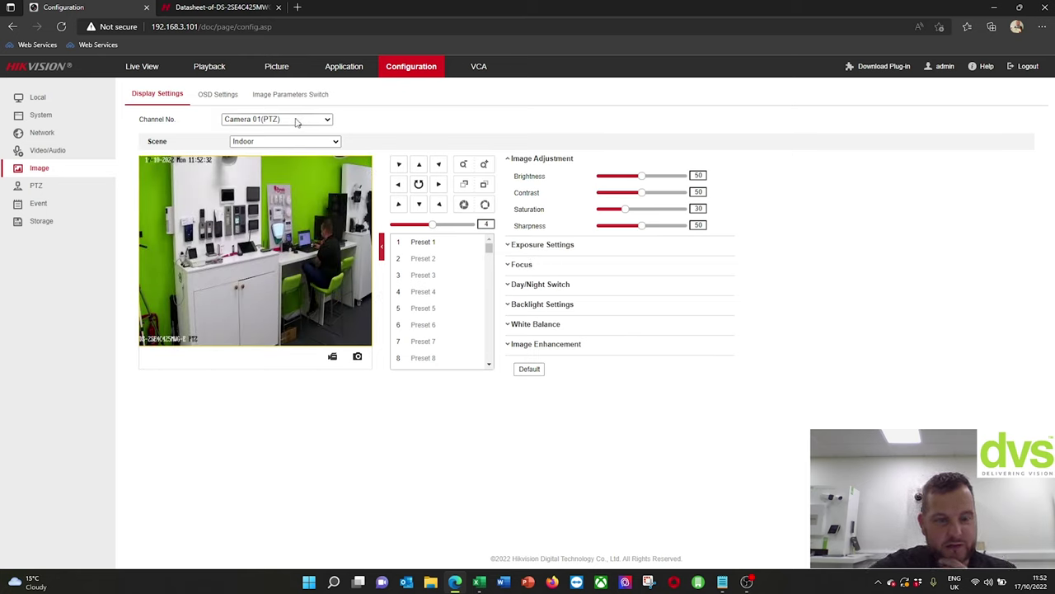
left_click(533, 286)
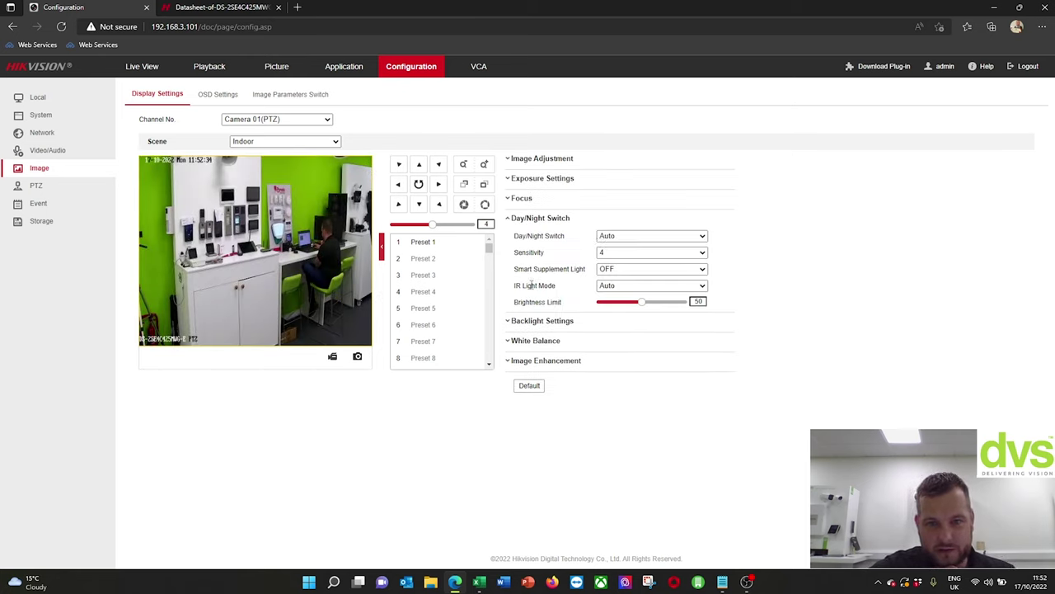
left_click(606, 236)
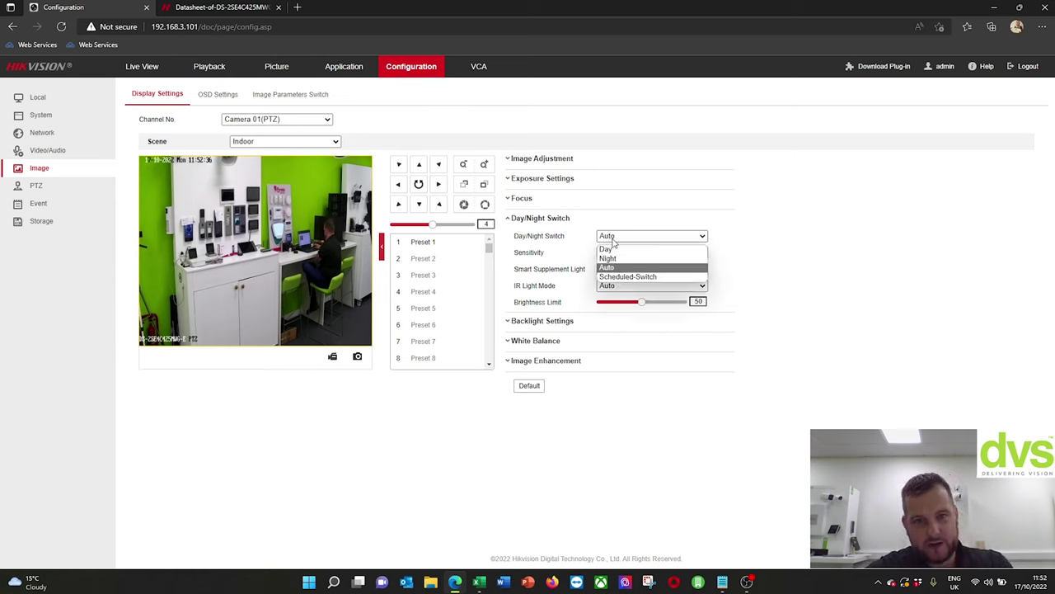
left_click(758, 283)
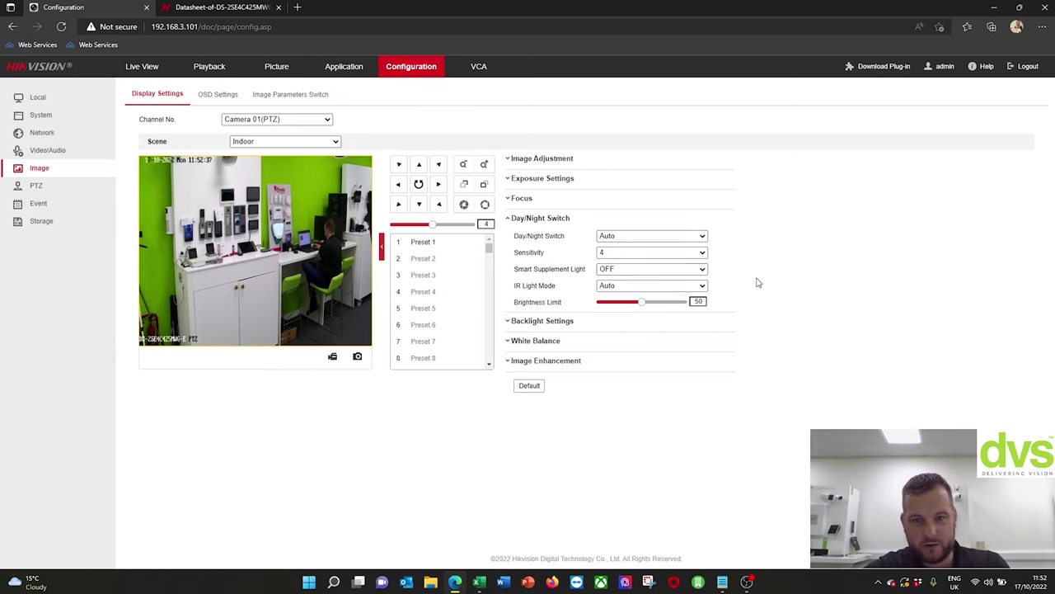
left_click(651, 253)
left_click(661, 328)
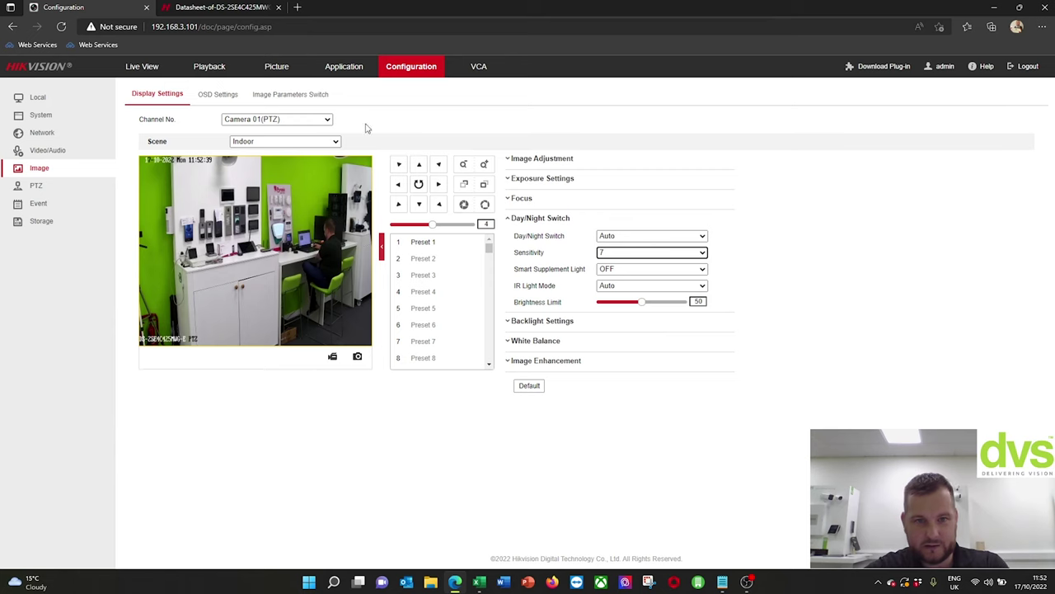
- Set Camera 02(Panoramic) day/night sensitivity to 7 in Auto mode, then return to Live View
left_click(272, 122)
left_click(270, 143)
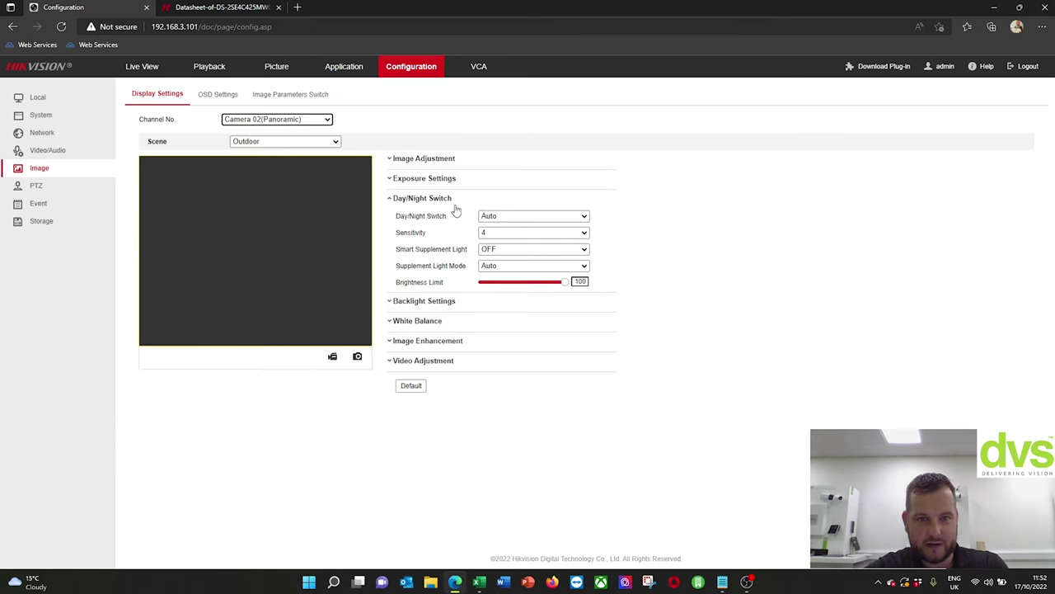
left_click(520, 216)
left_click(528, 225)
left_click(532, 234)
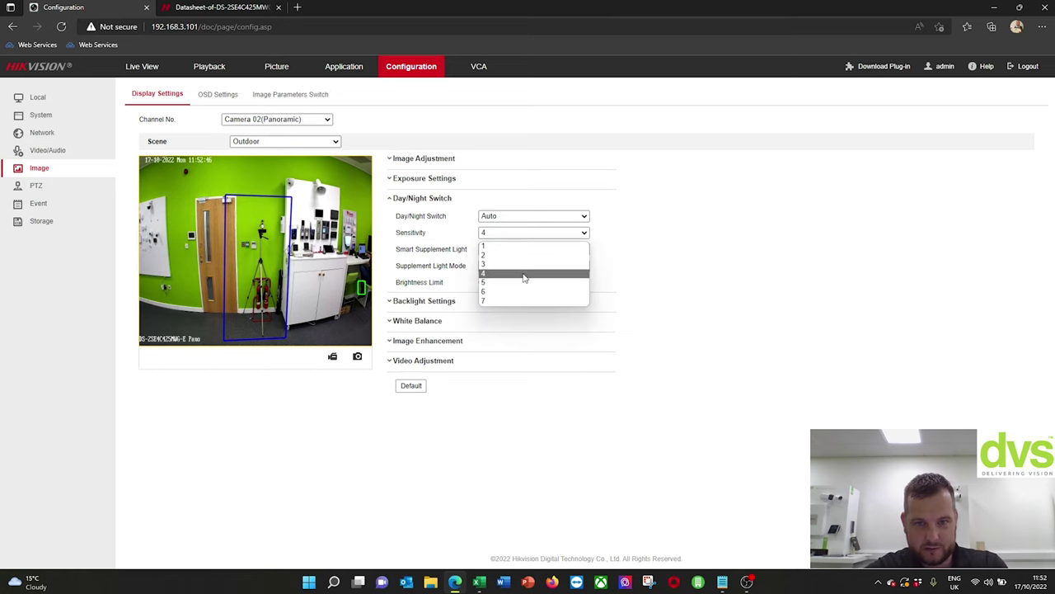
left_click(517, 301)
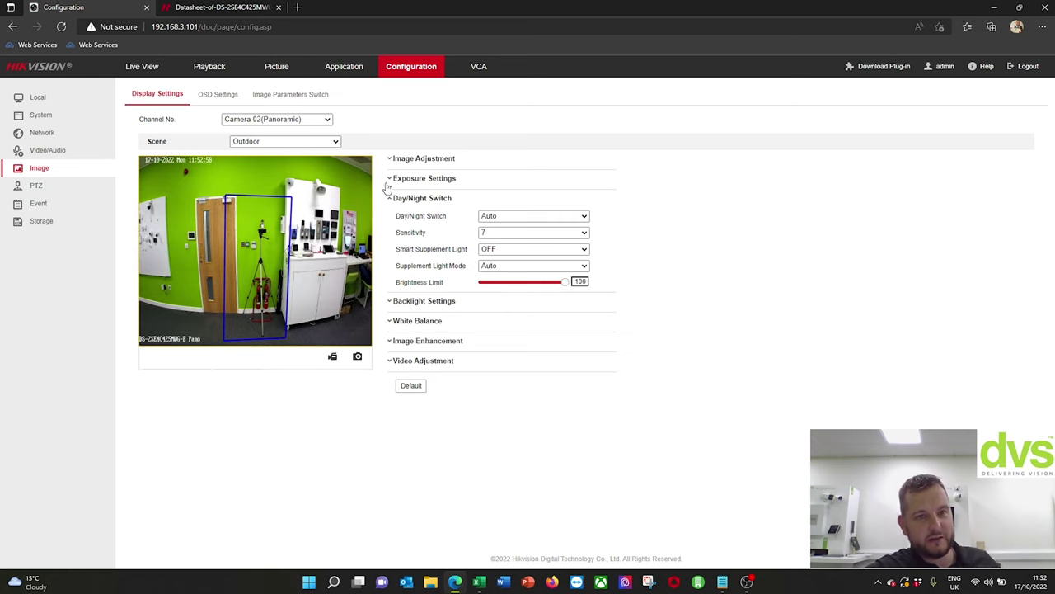
left_click(145, 70)
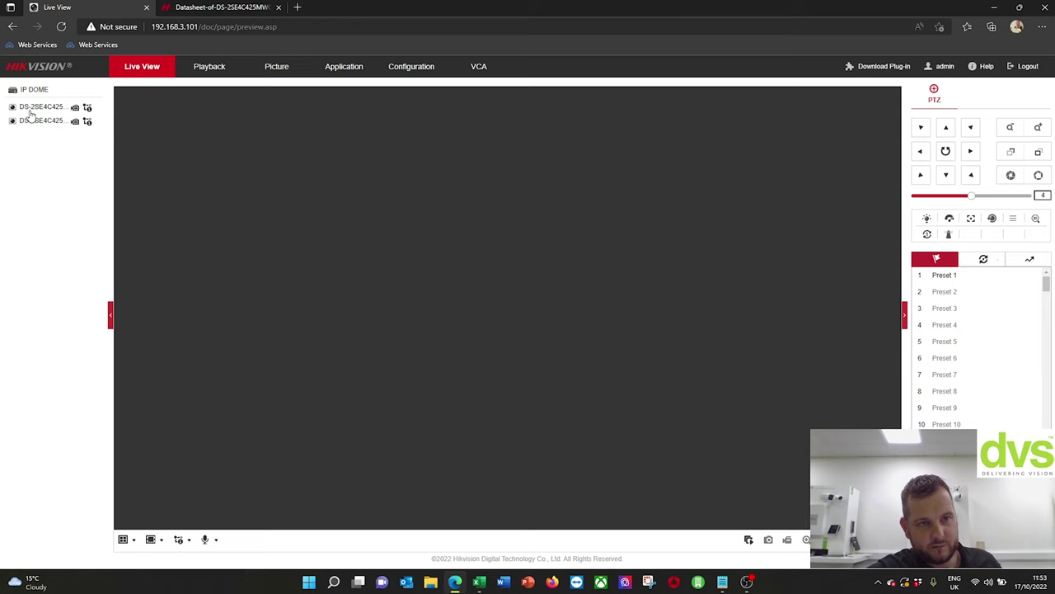
- Stream the PTZ camera in four-pane view, aim it at the cabinet and whiteboard corner, and select the empty bottom-right pane
double_click(23, 107)
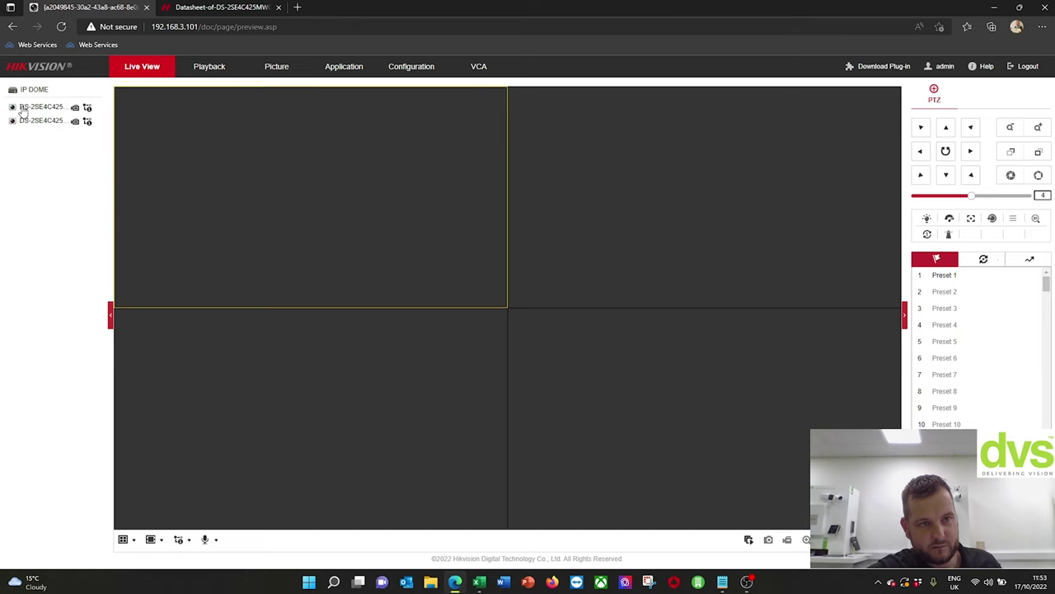
left_click(921, 153)
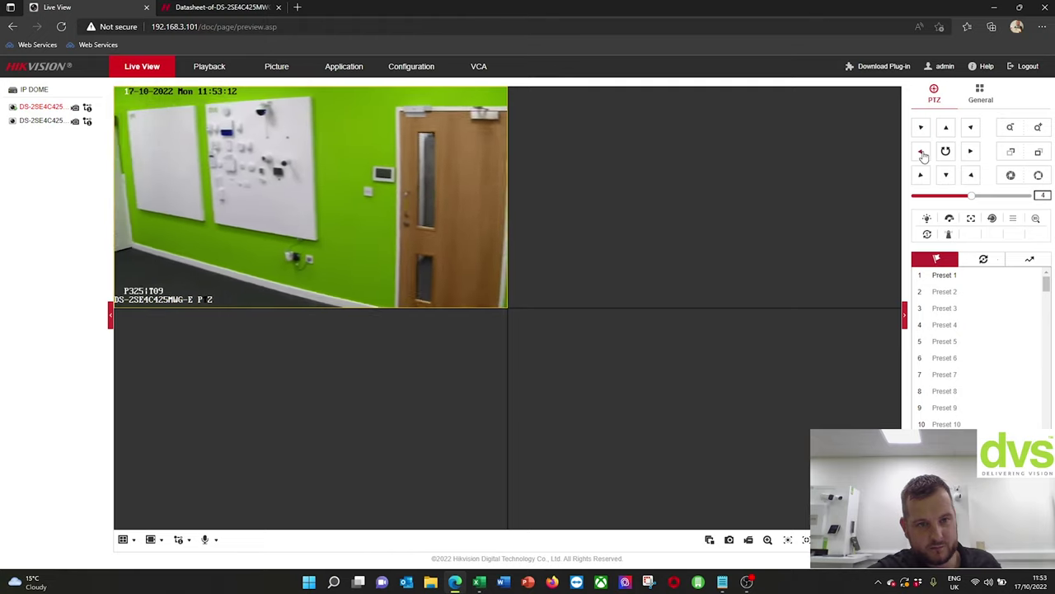
left_click(1038, 127)
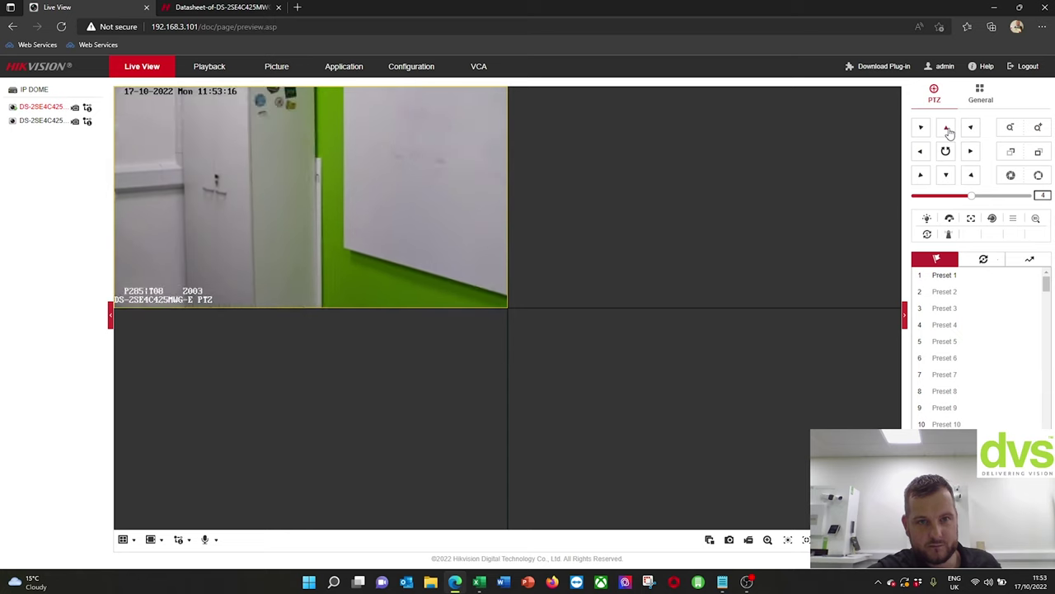
left_click(1011, 131)
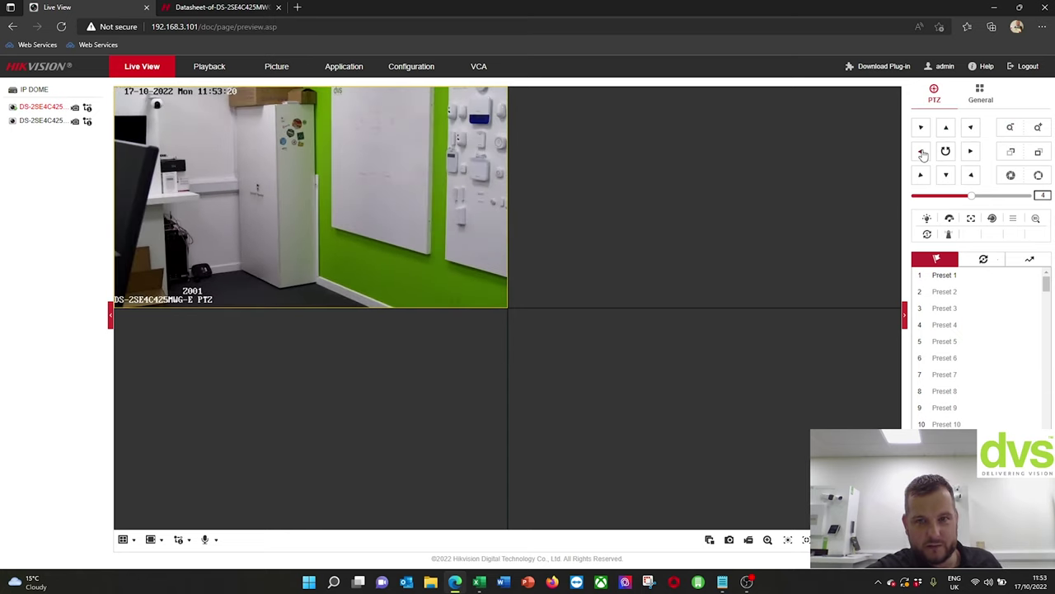
left_click(922, 152)
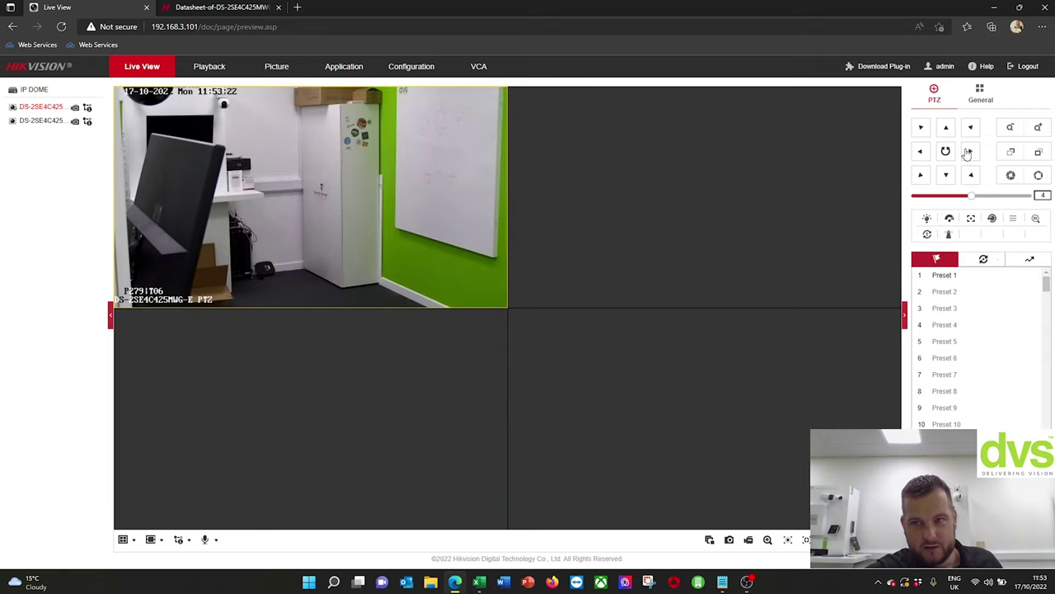
left_click(970, 151)
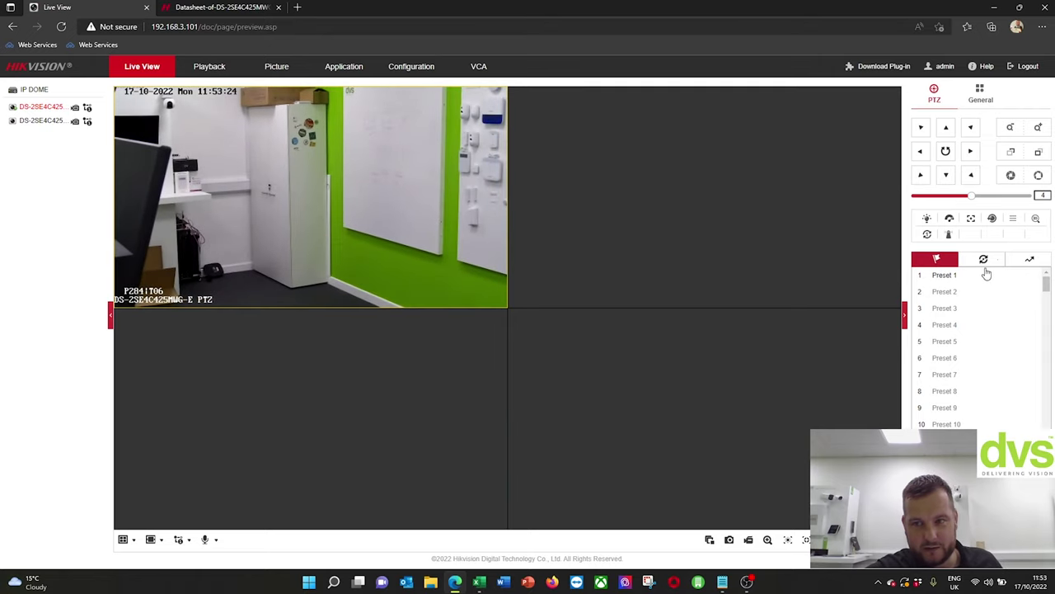
mouse_move(986, 276)
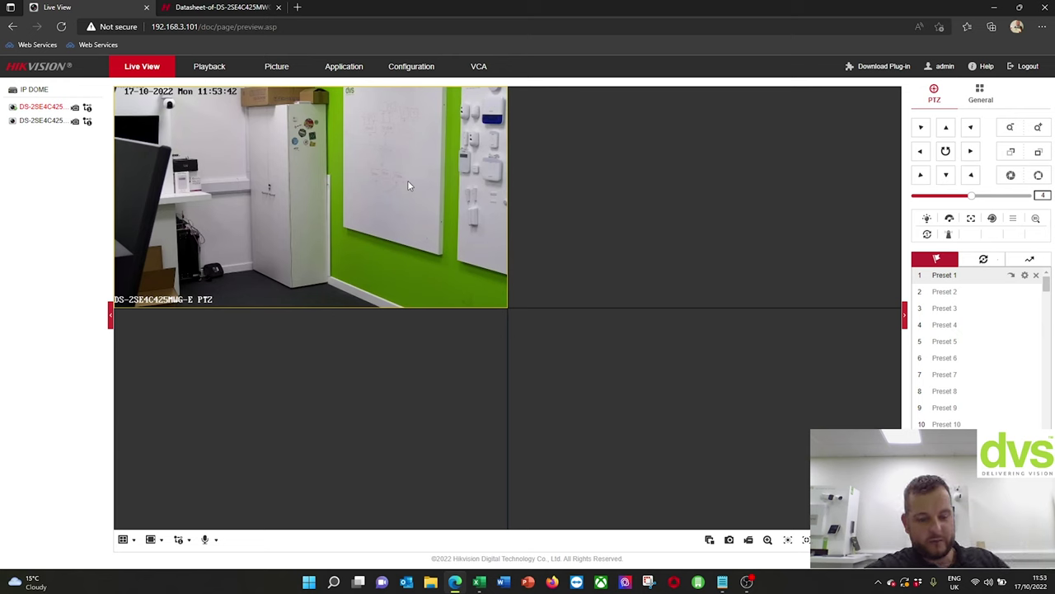
left_click(647, 351)
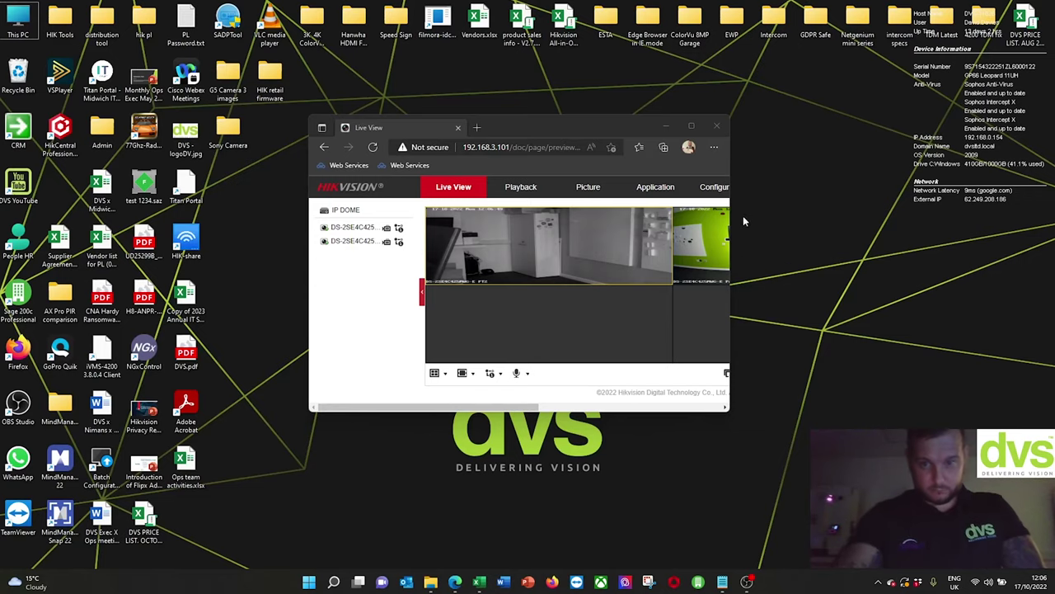
- Maximise the Edge window so the live view fills the screen
left_click(691, 126)
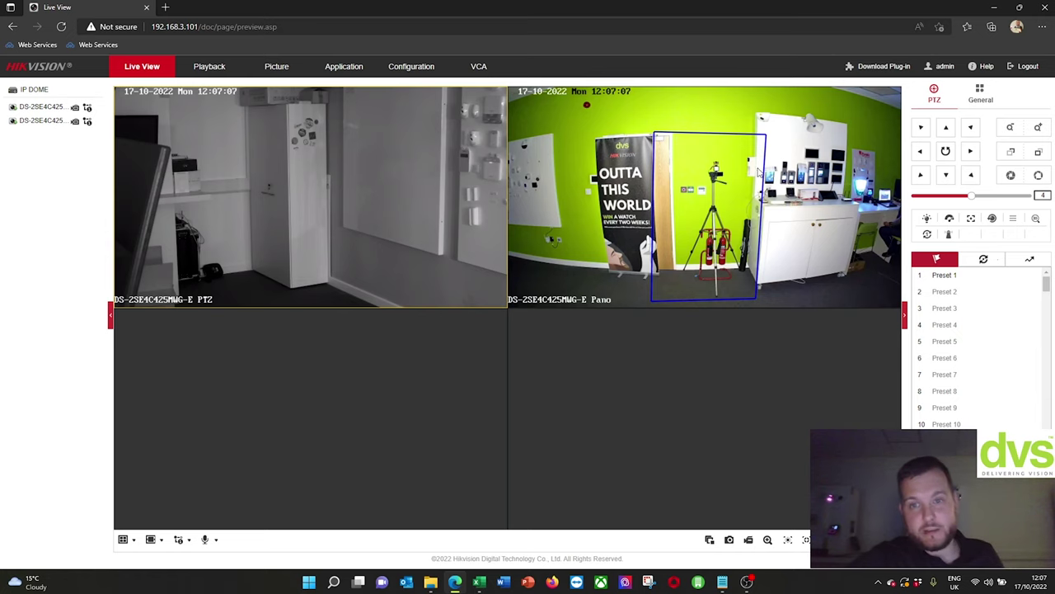
- Switch the camera grid with the monochrome PTZ feed to full-screen playback
double_click(475, 206)
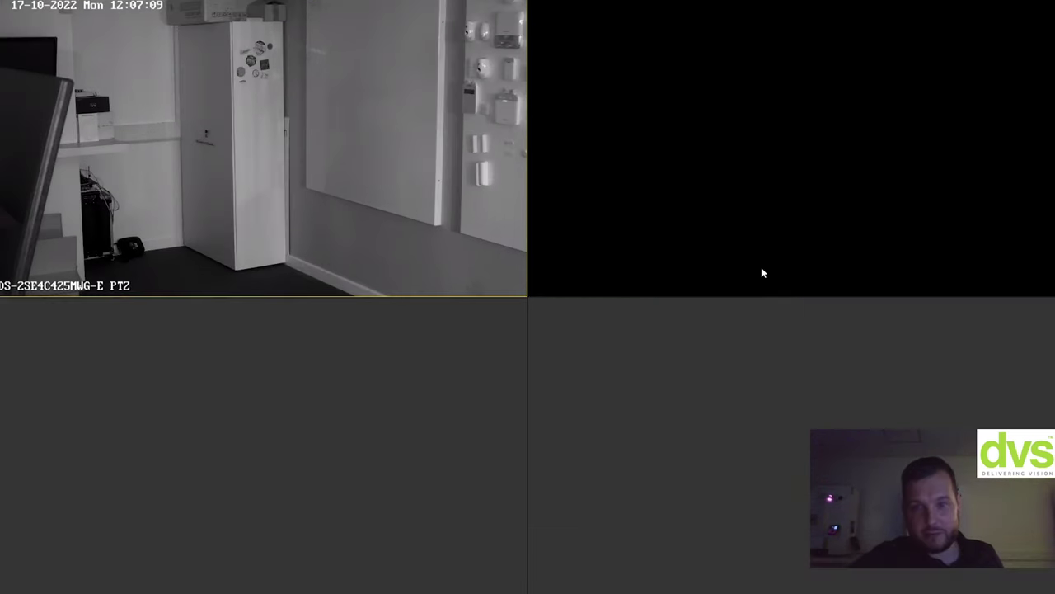